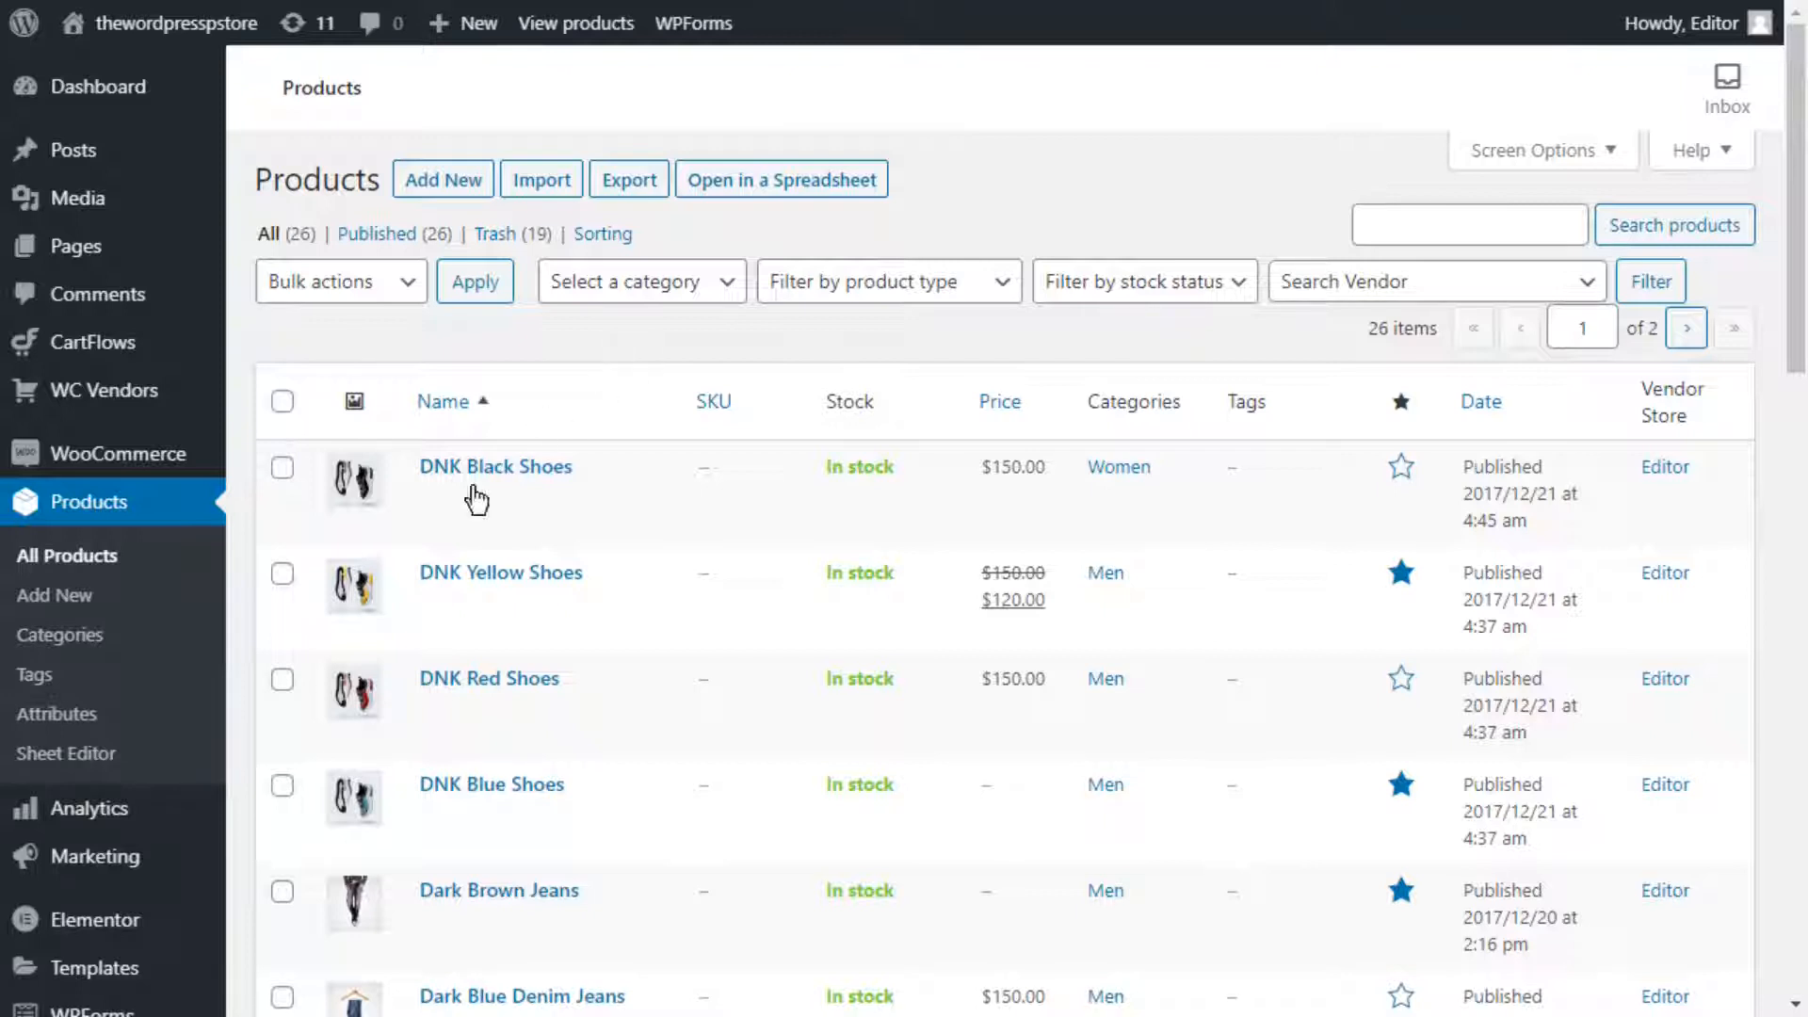
- Open the products in the Sheet Editor spreadsheet and set the status of DNK Black Shoes to Trash
click(147, 755)
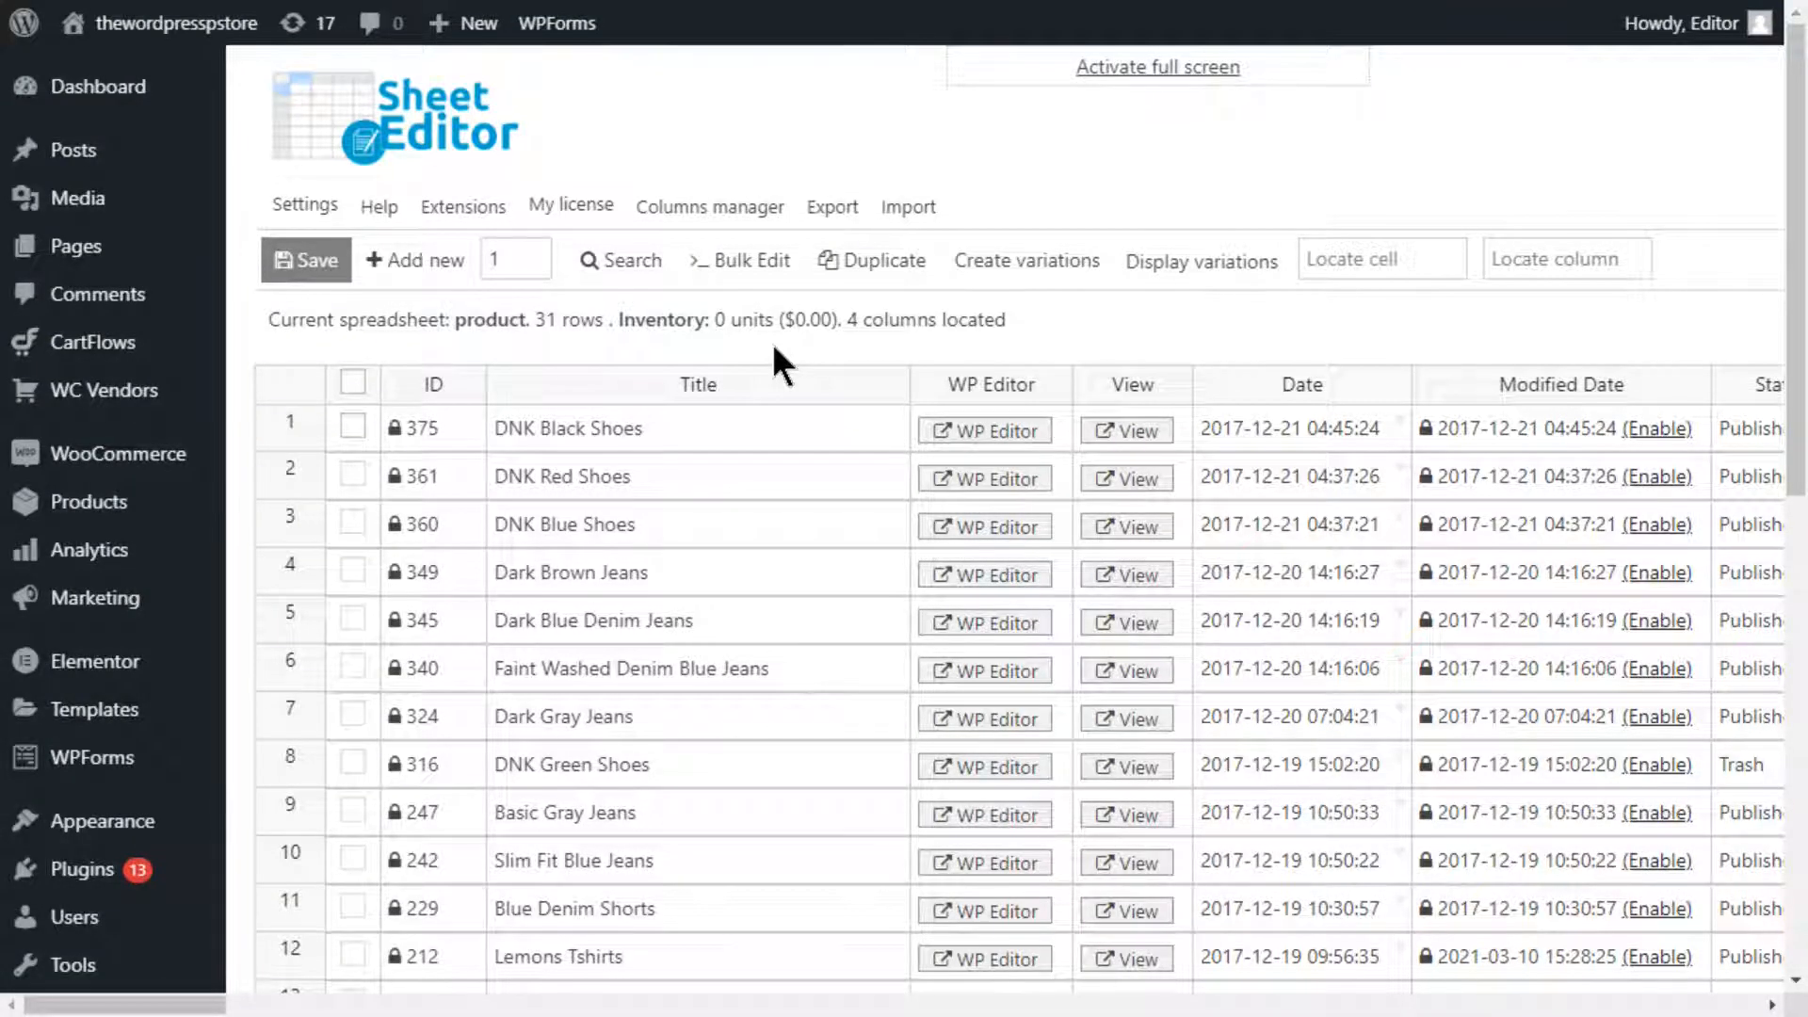
drag(169, 1006, 260, 1005)
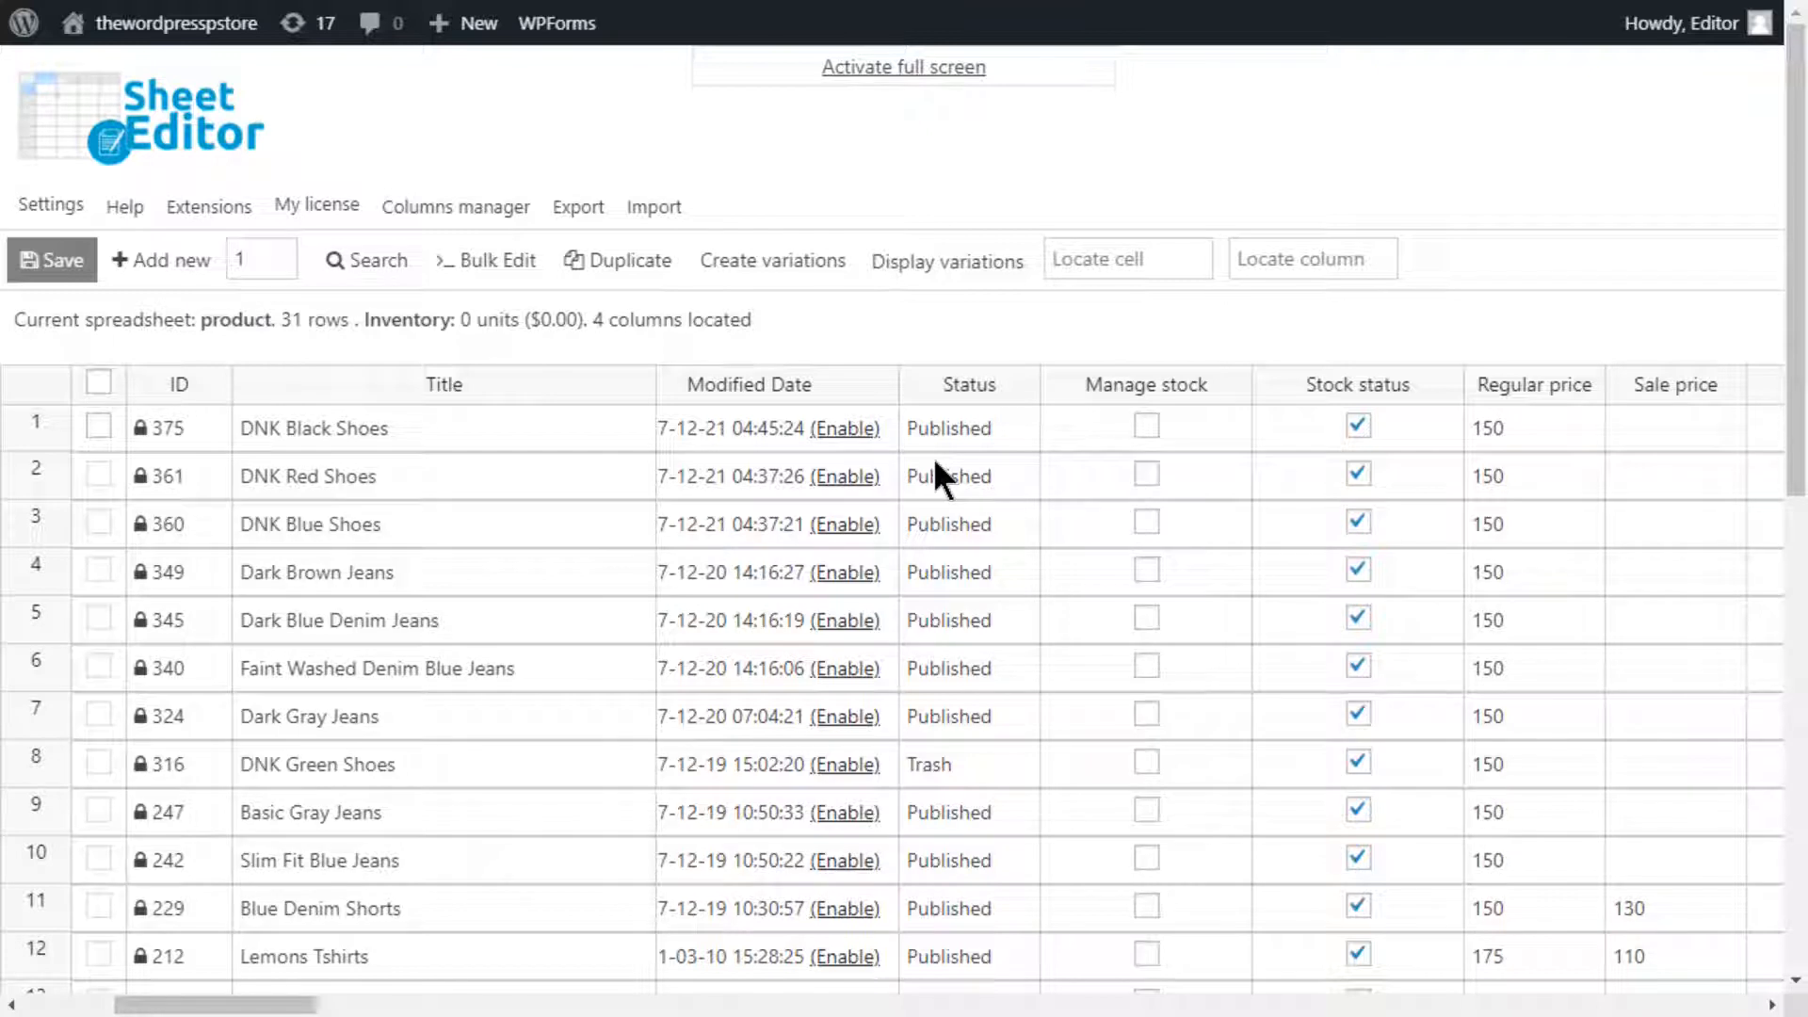
double_click(945, 431)
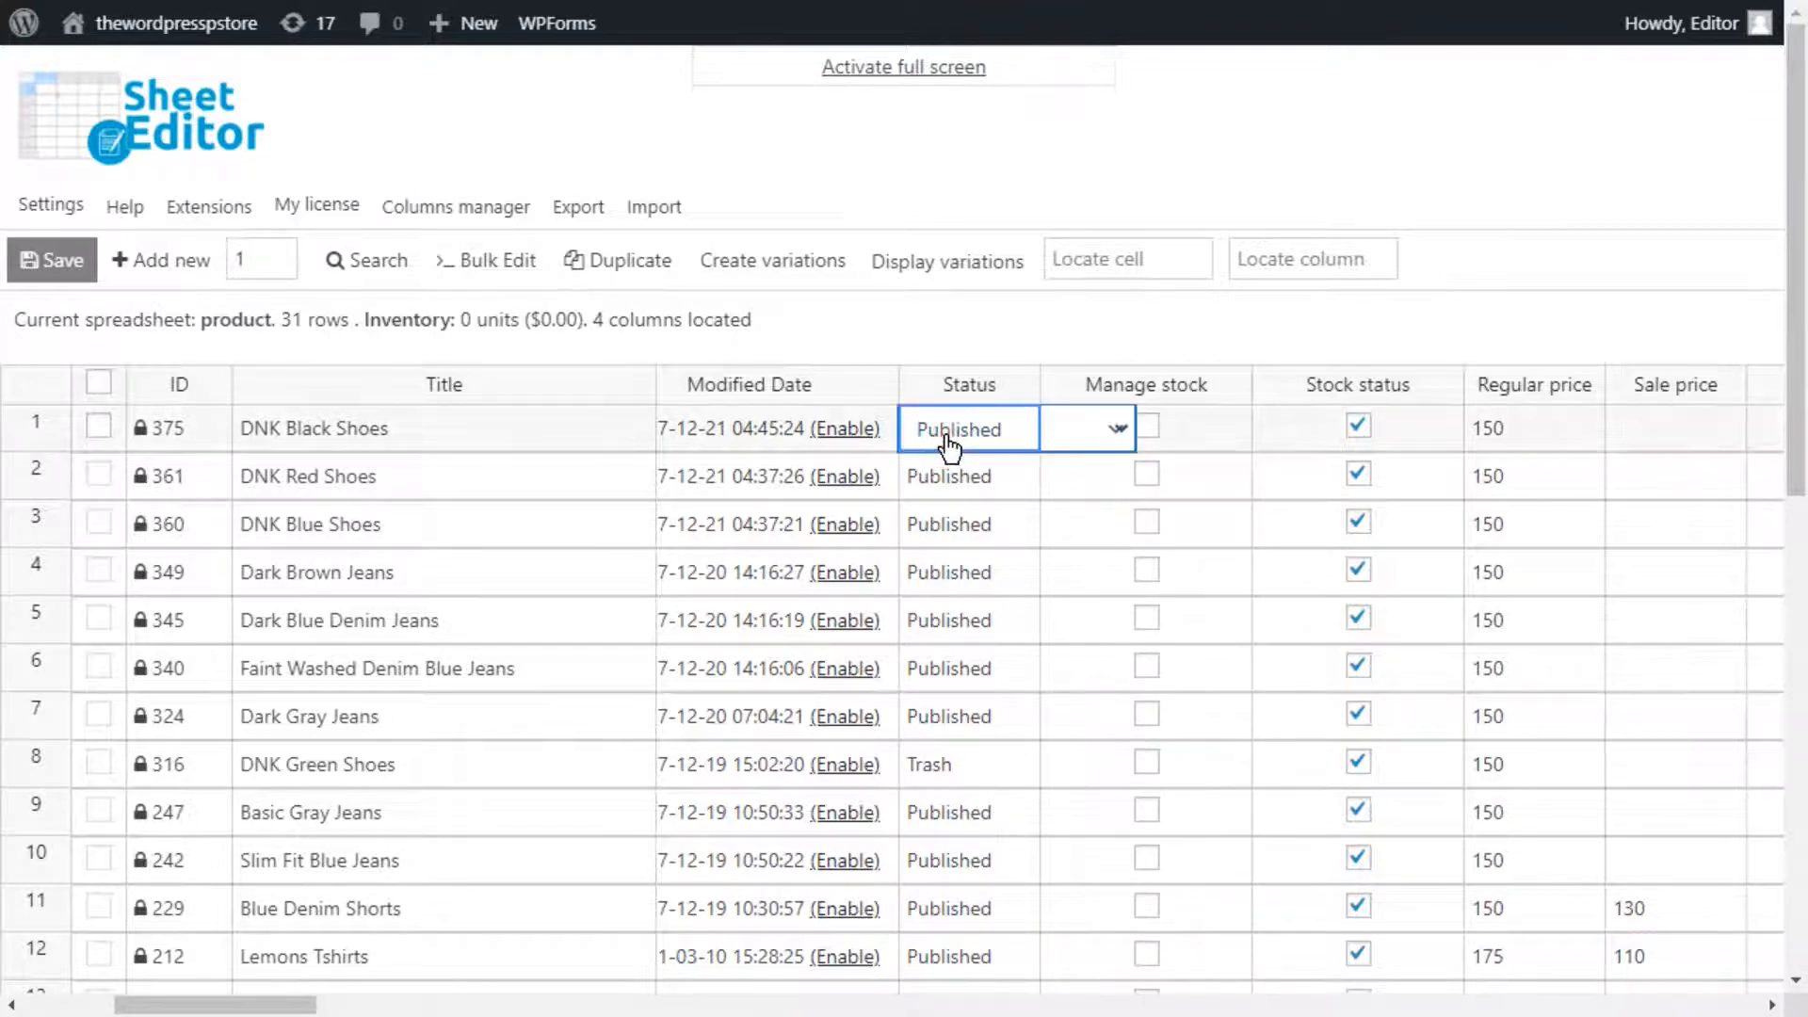
click(1121, 433)
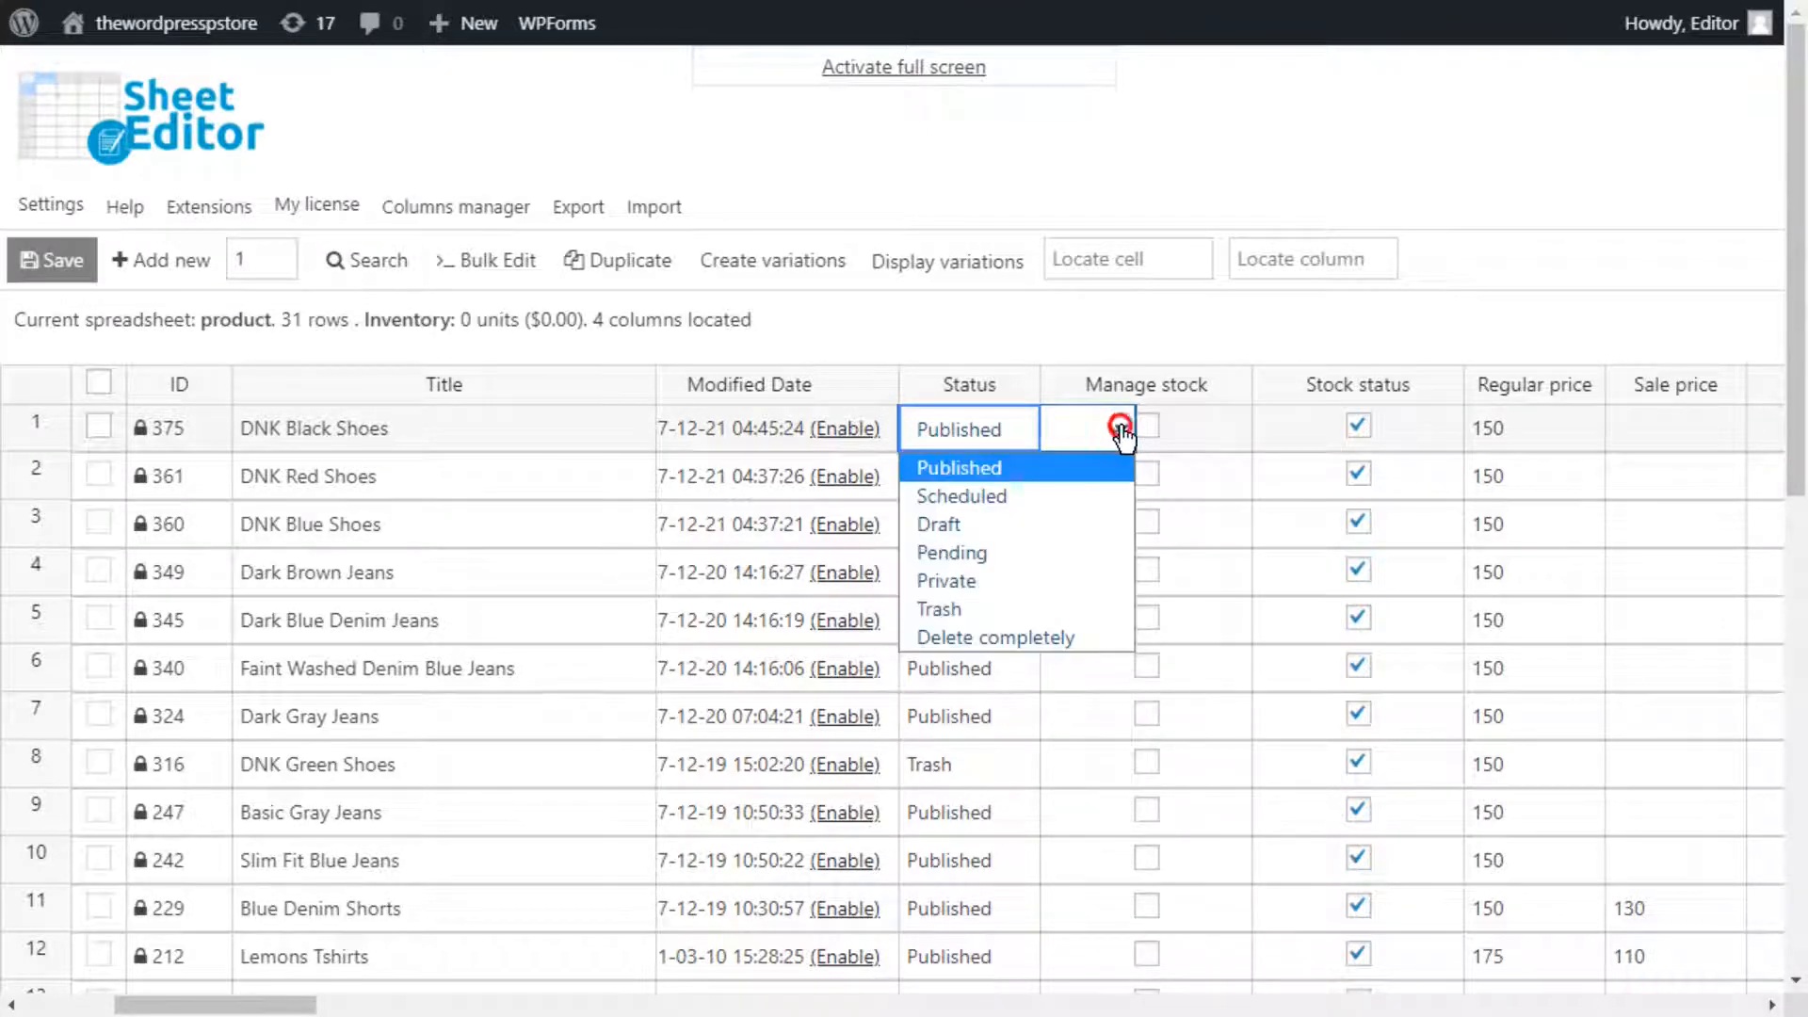
click(1071, 608)
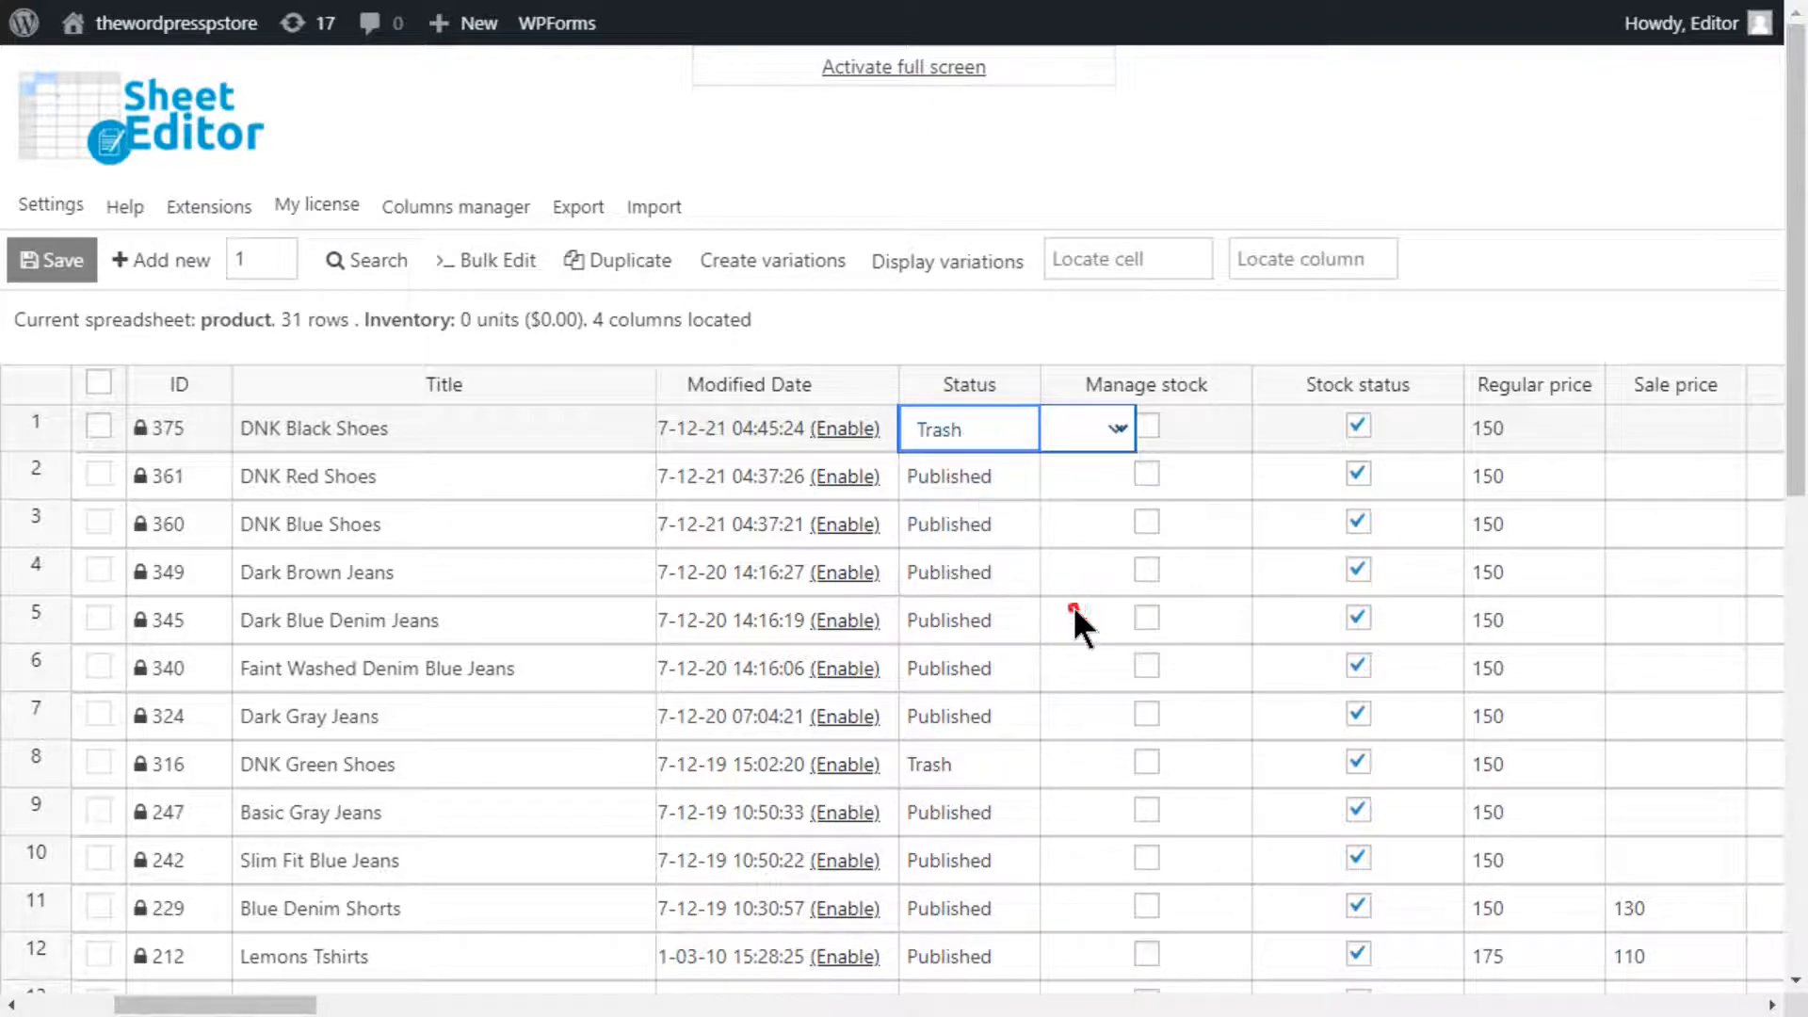
- Set the status of DNK Red Shoes and DNK Blue Shoes to Trash
click(1004, 482)
click(1004, 482)
click(1106, 482)
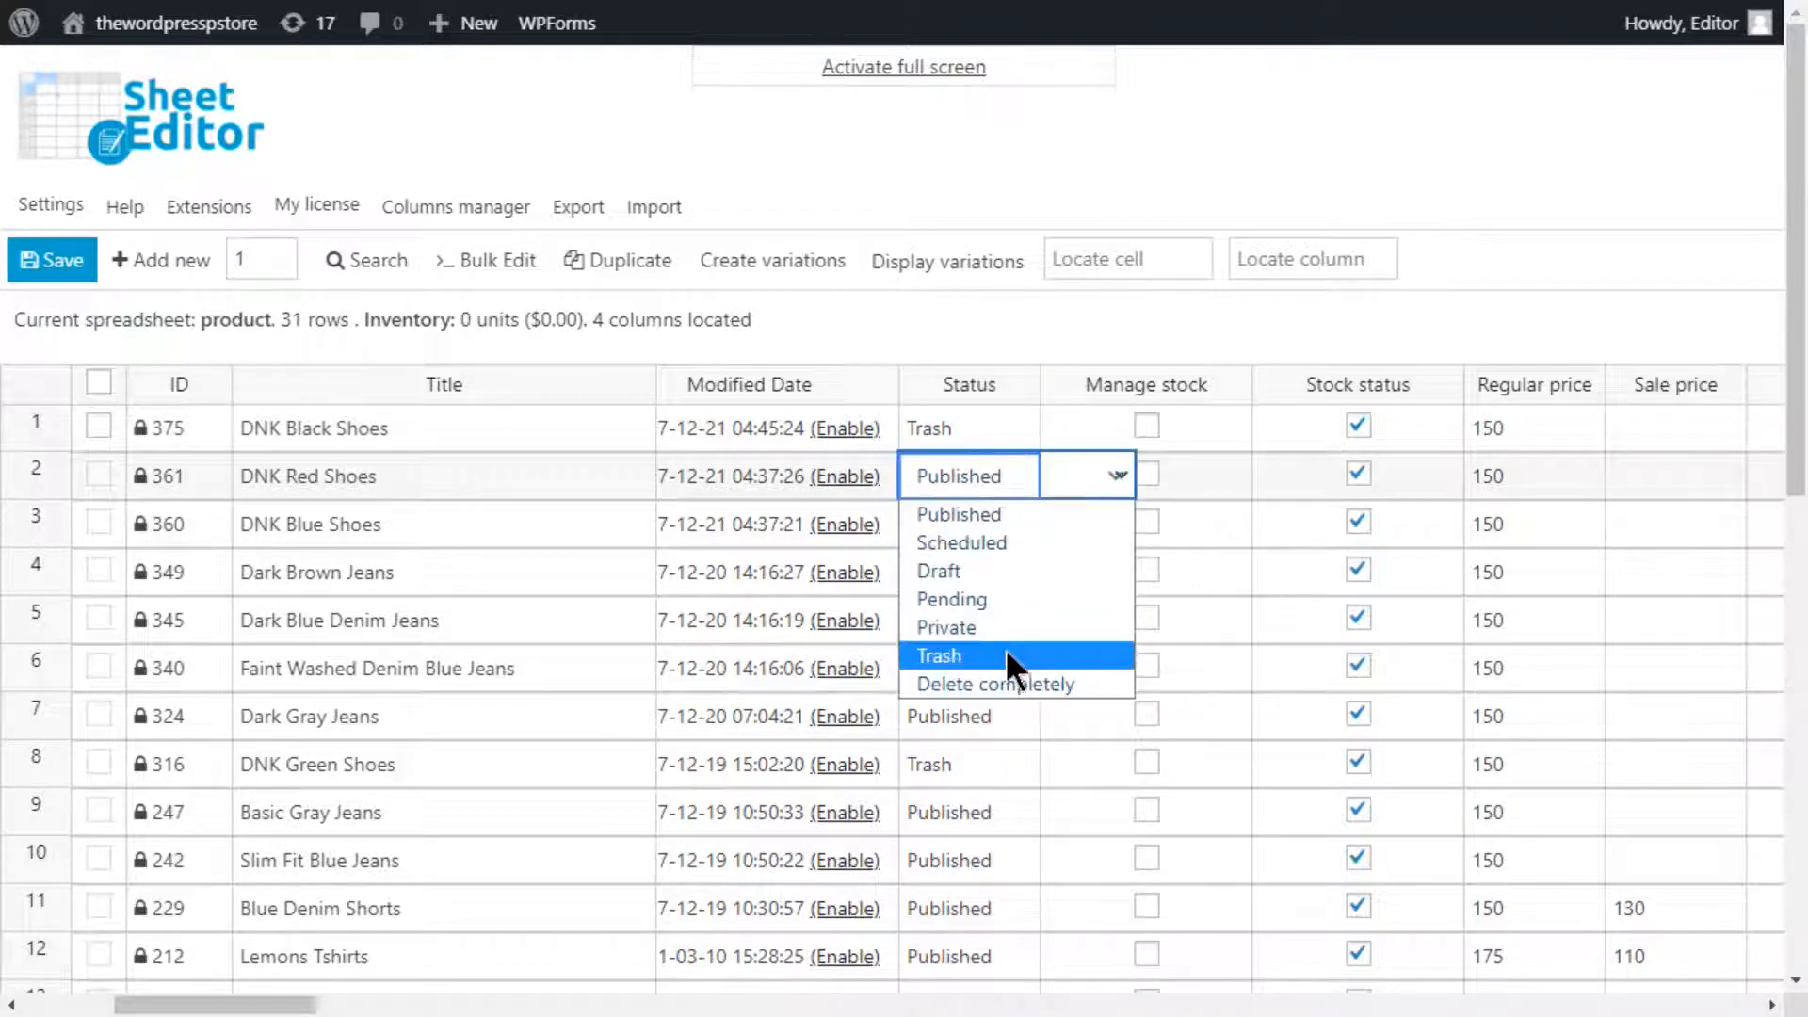
click(1004, 656)
click(996, 525)
click(996, 524)
click(1111, 524)
click(1019, 708)
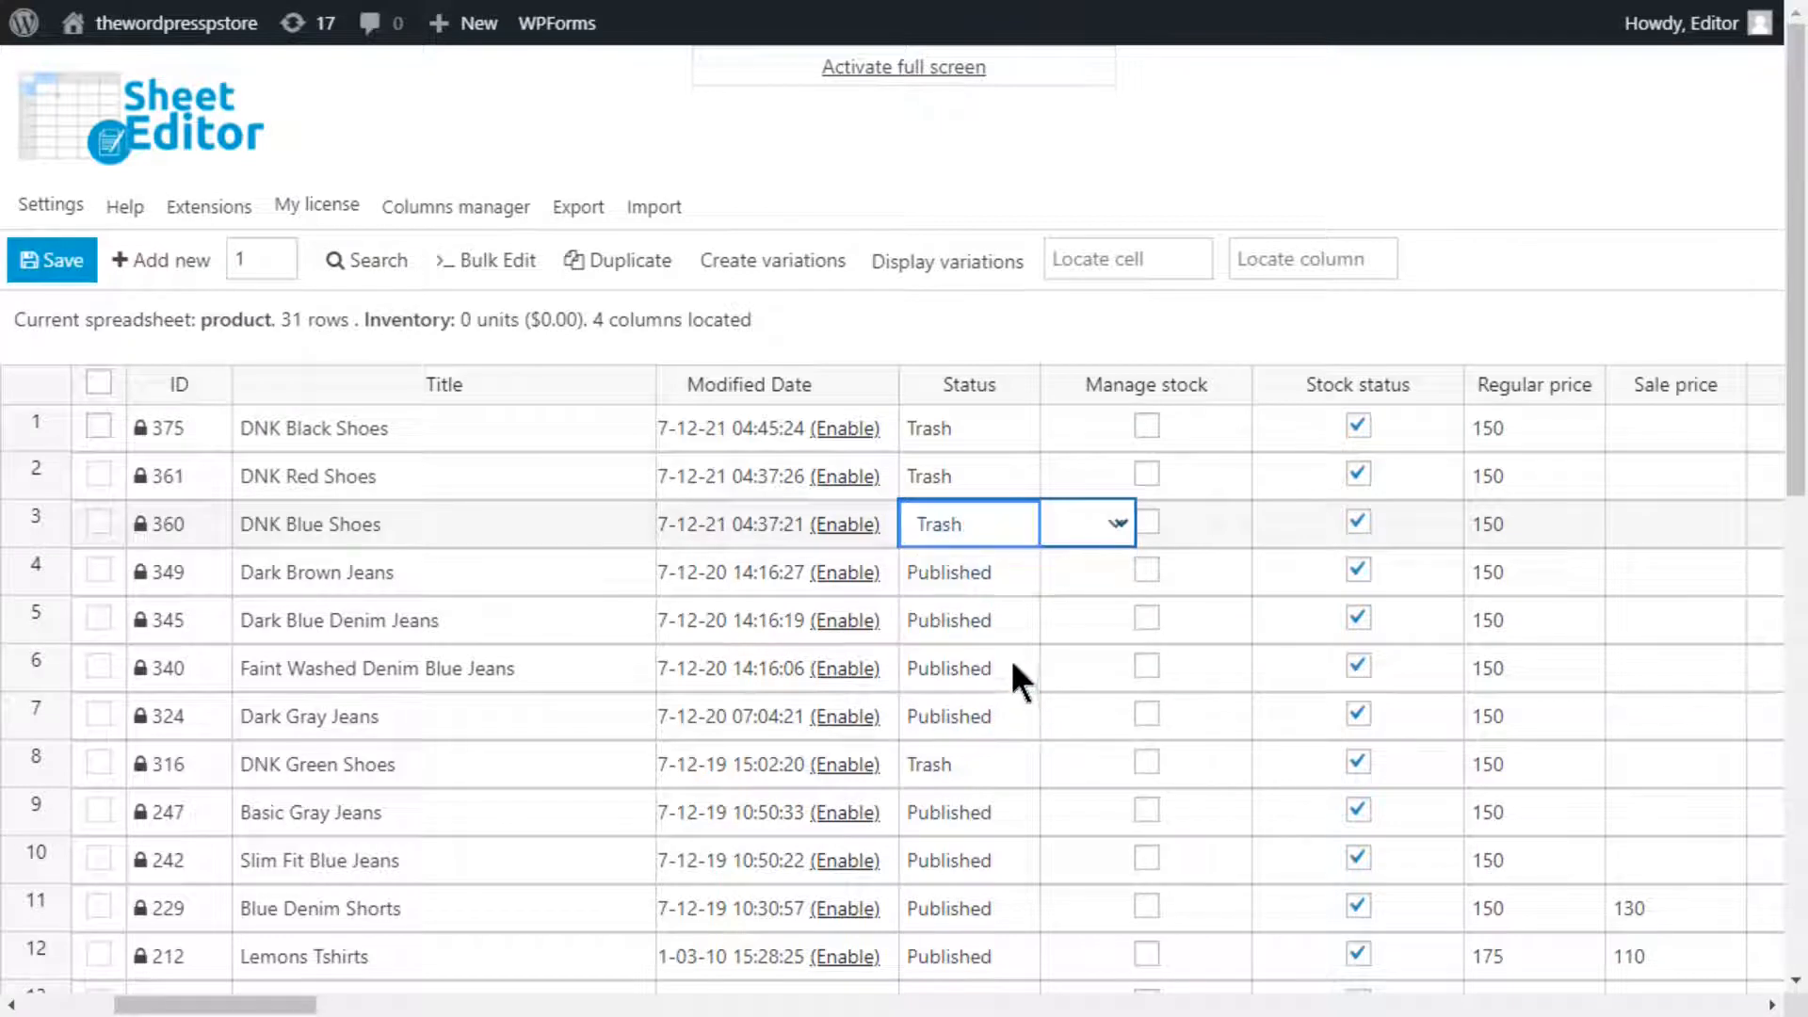
- Set the status of Dark Brown Jeans and Dark Blue Denim Jeans to Delete completely, and save the spreadsheet changes
double_click(987, 554)
click(1083, 574)
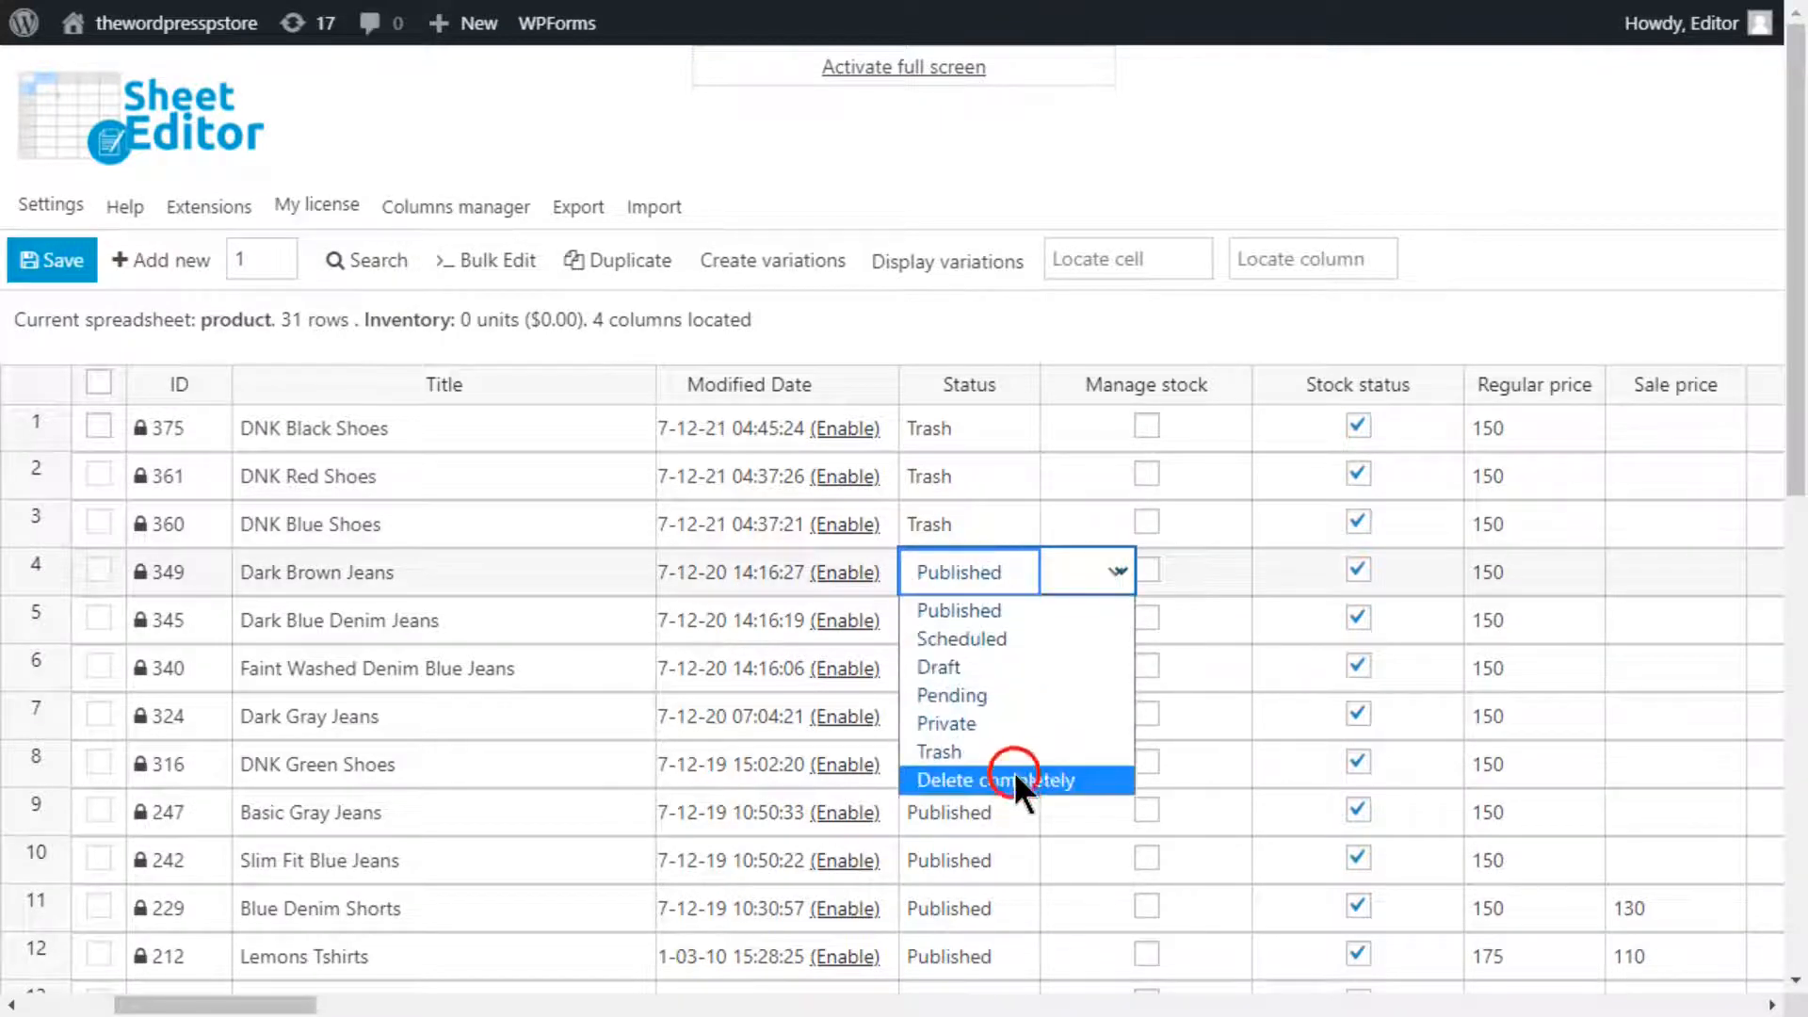
click(1013, 770)
double_click(1082, 618)
click(1102, 618)
click(1038, 825)
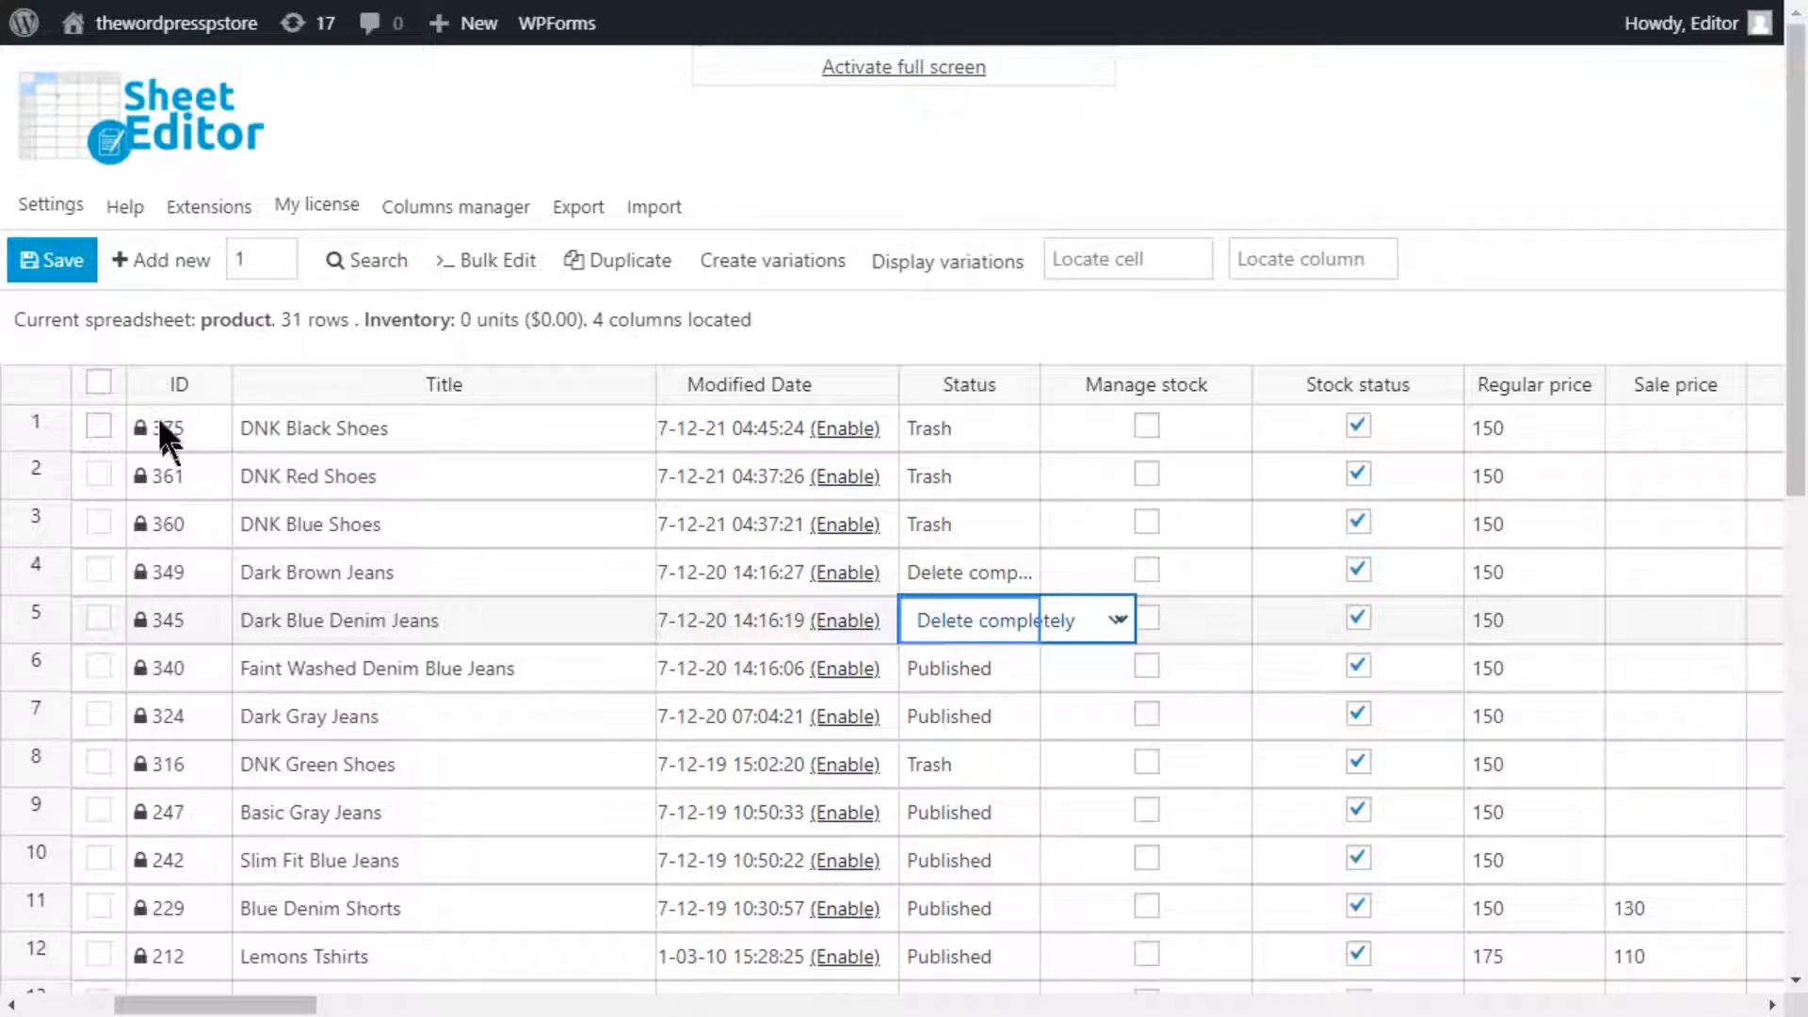
click(79, 278)
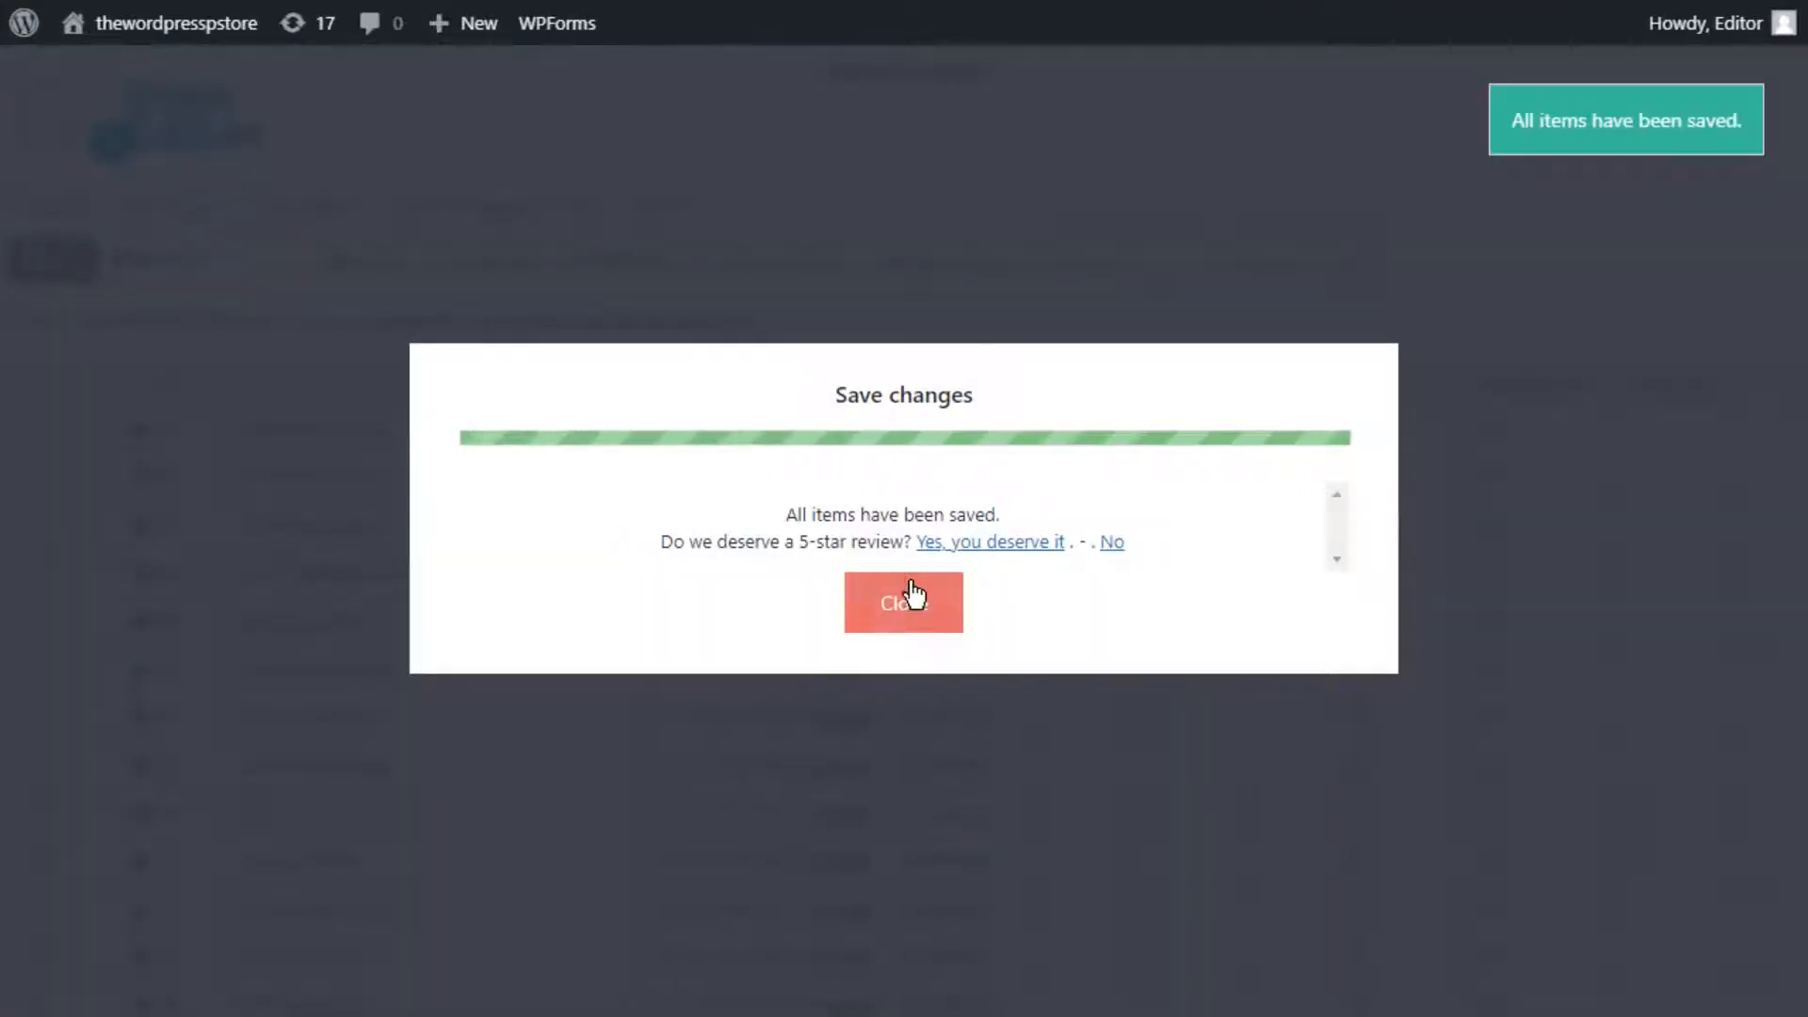
click(920, 613)
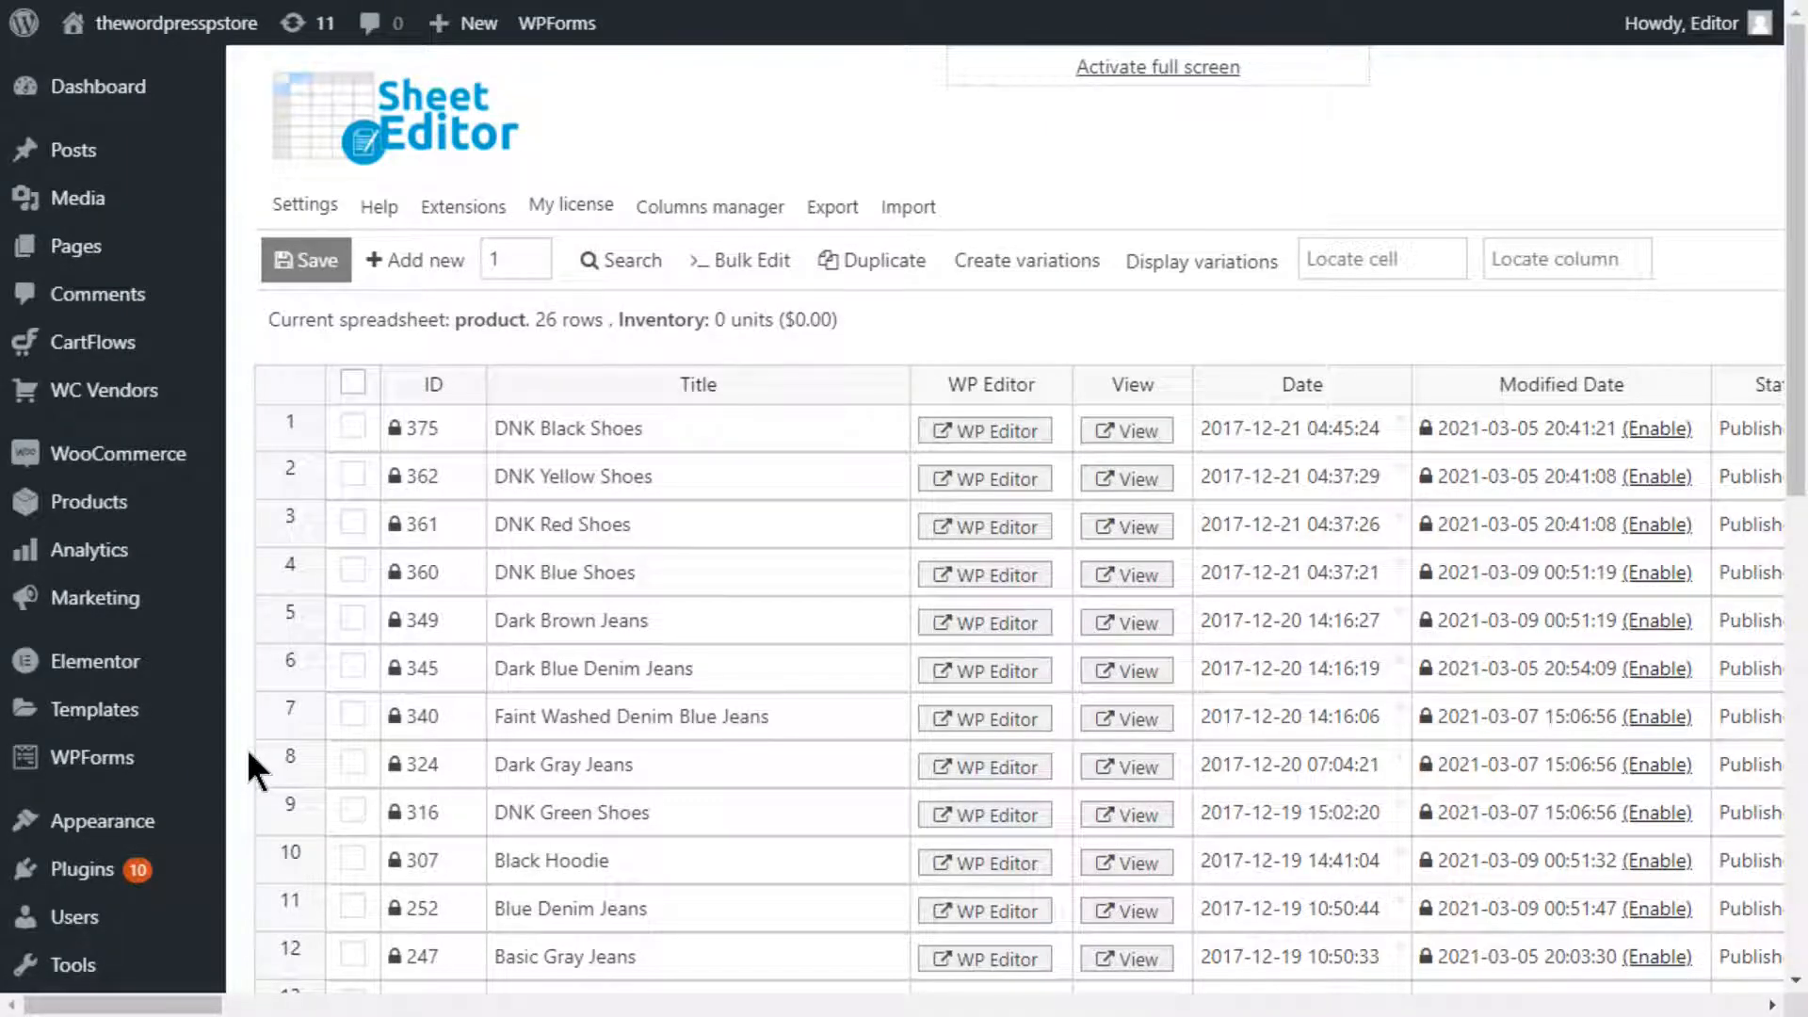
- Search the product spreadsheet for items containing the keyword "bracelet"
click(633, 258)
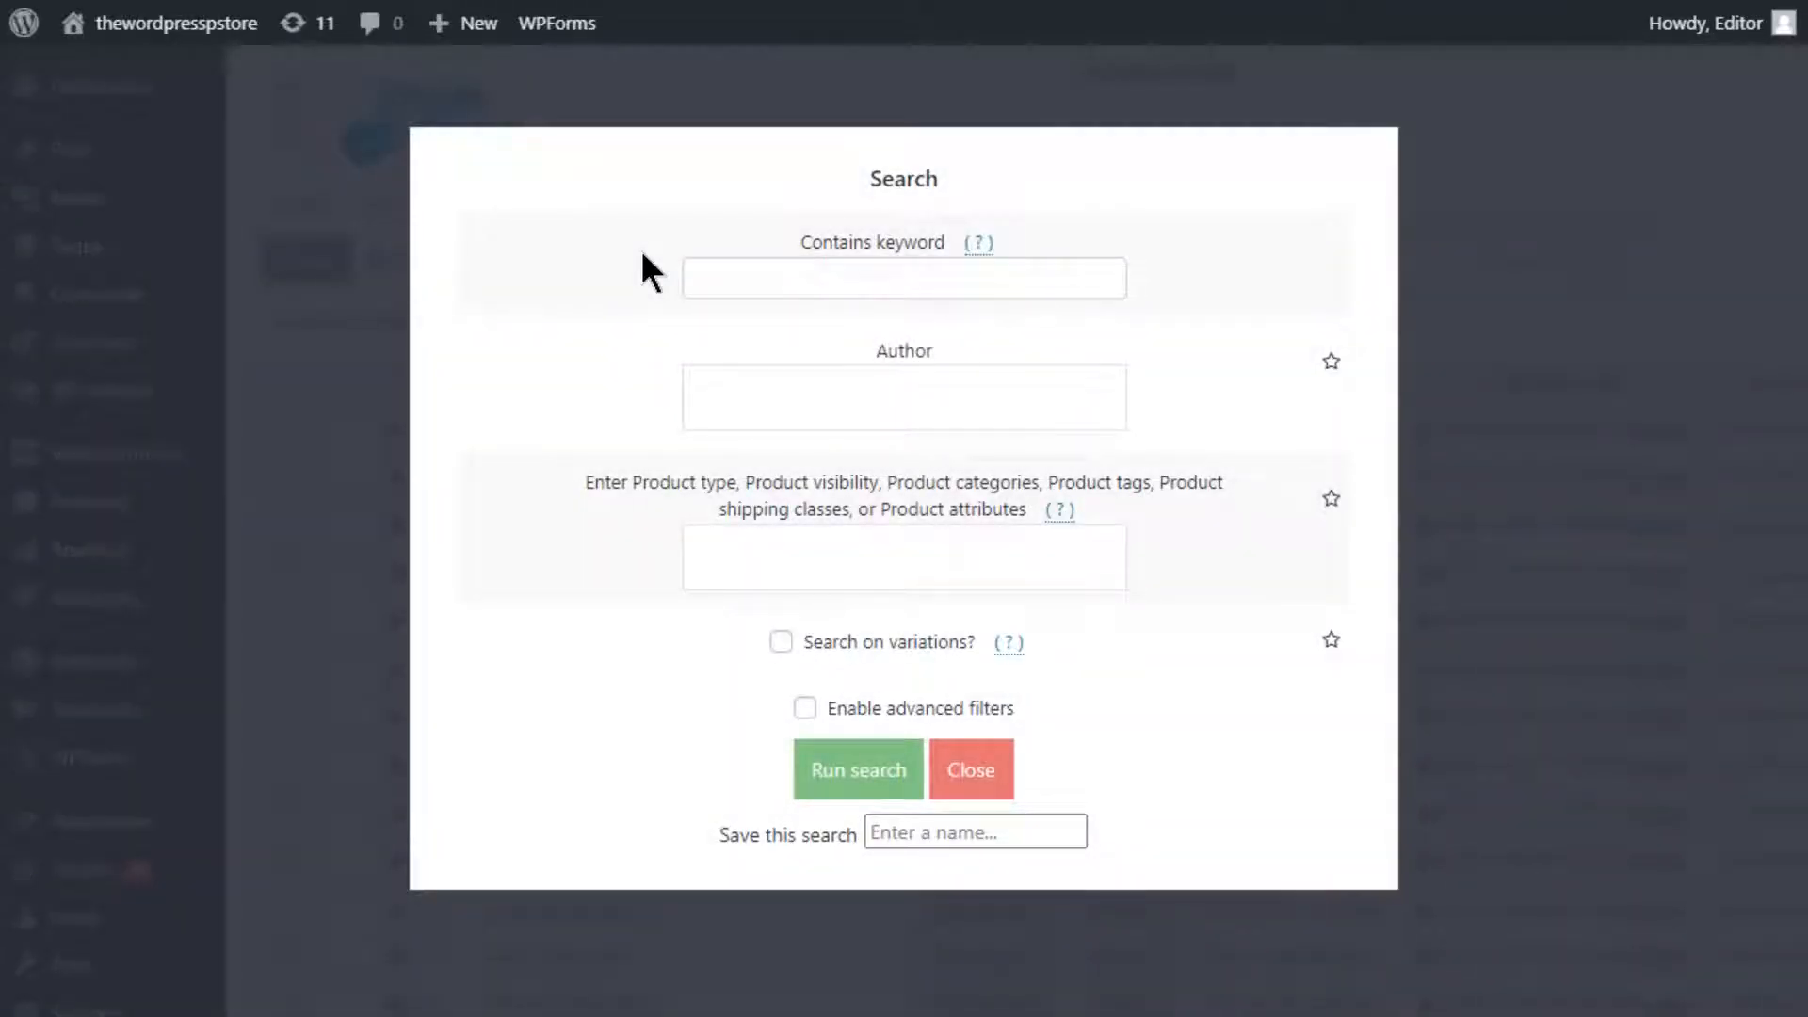
click(715, 269)
text(bracelet)
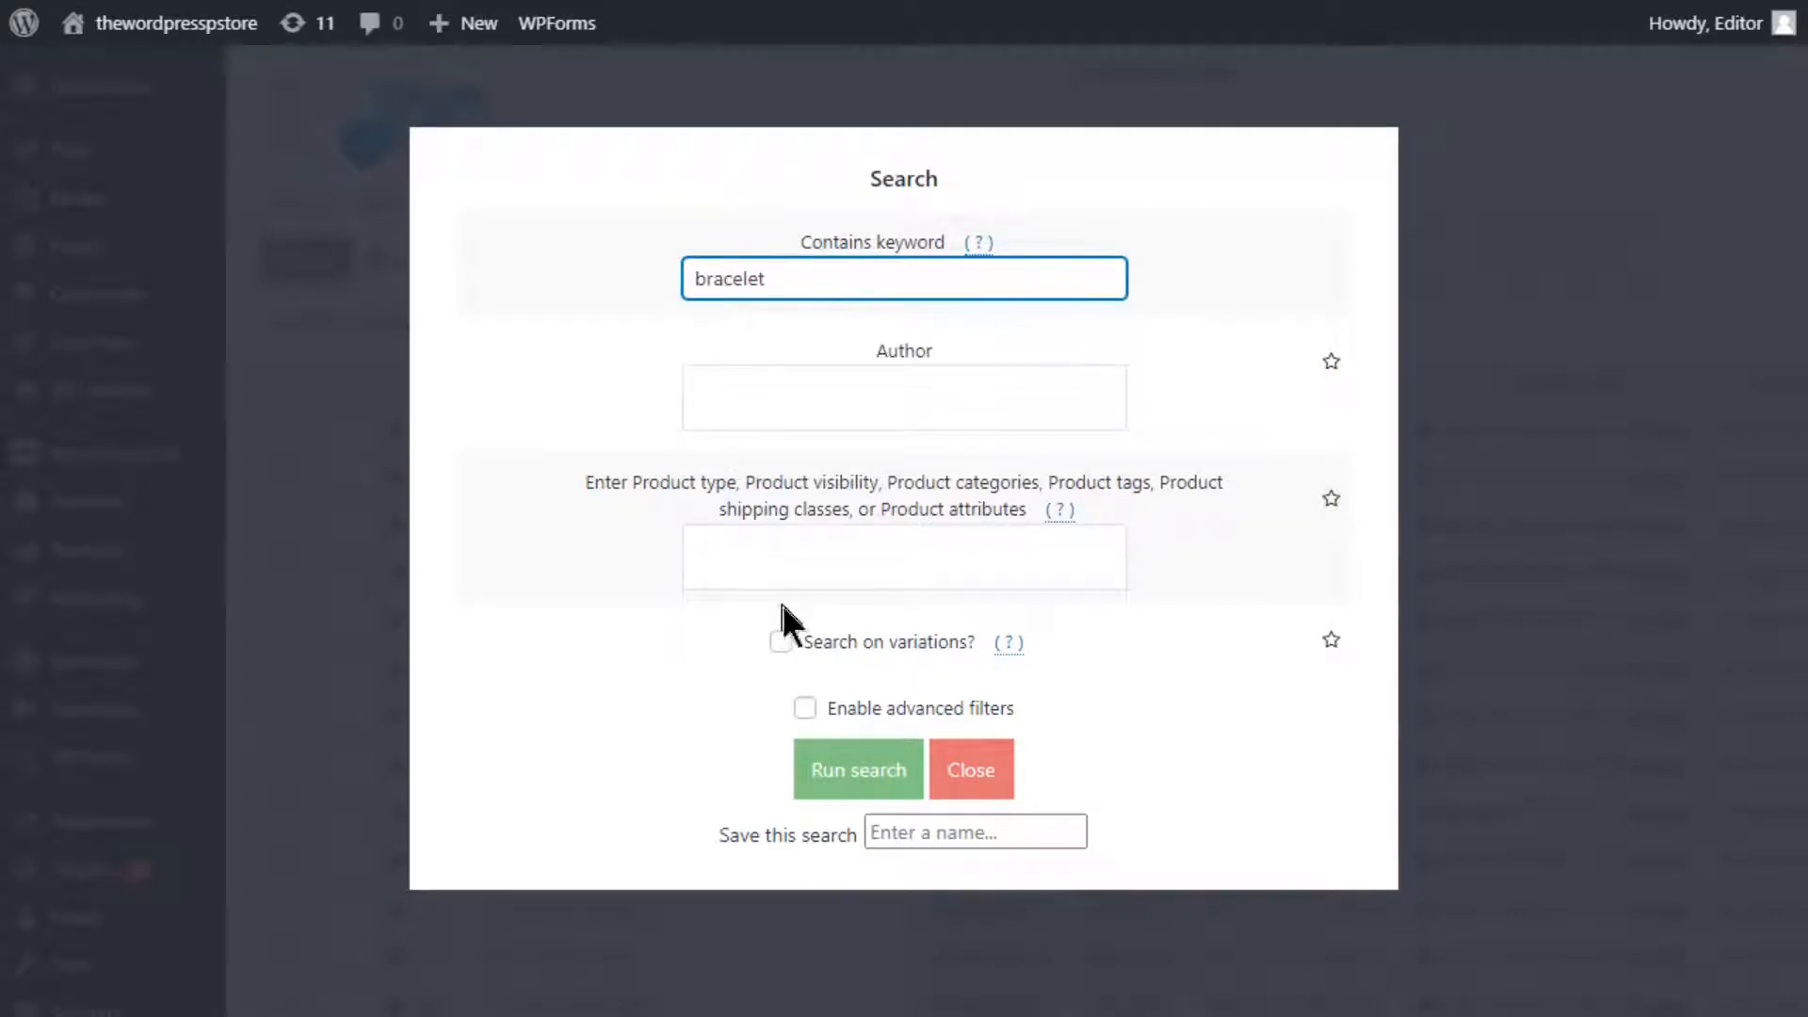
click(819, 766)
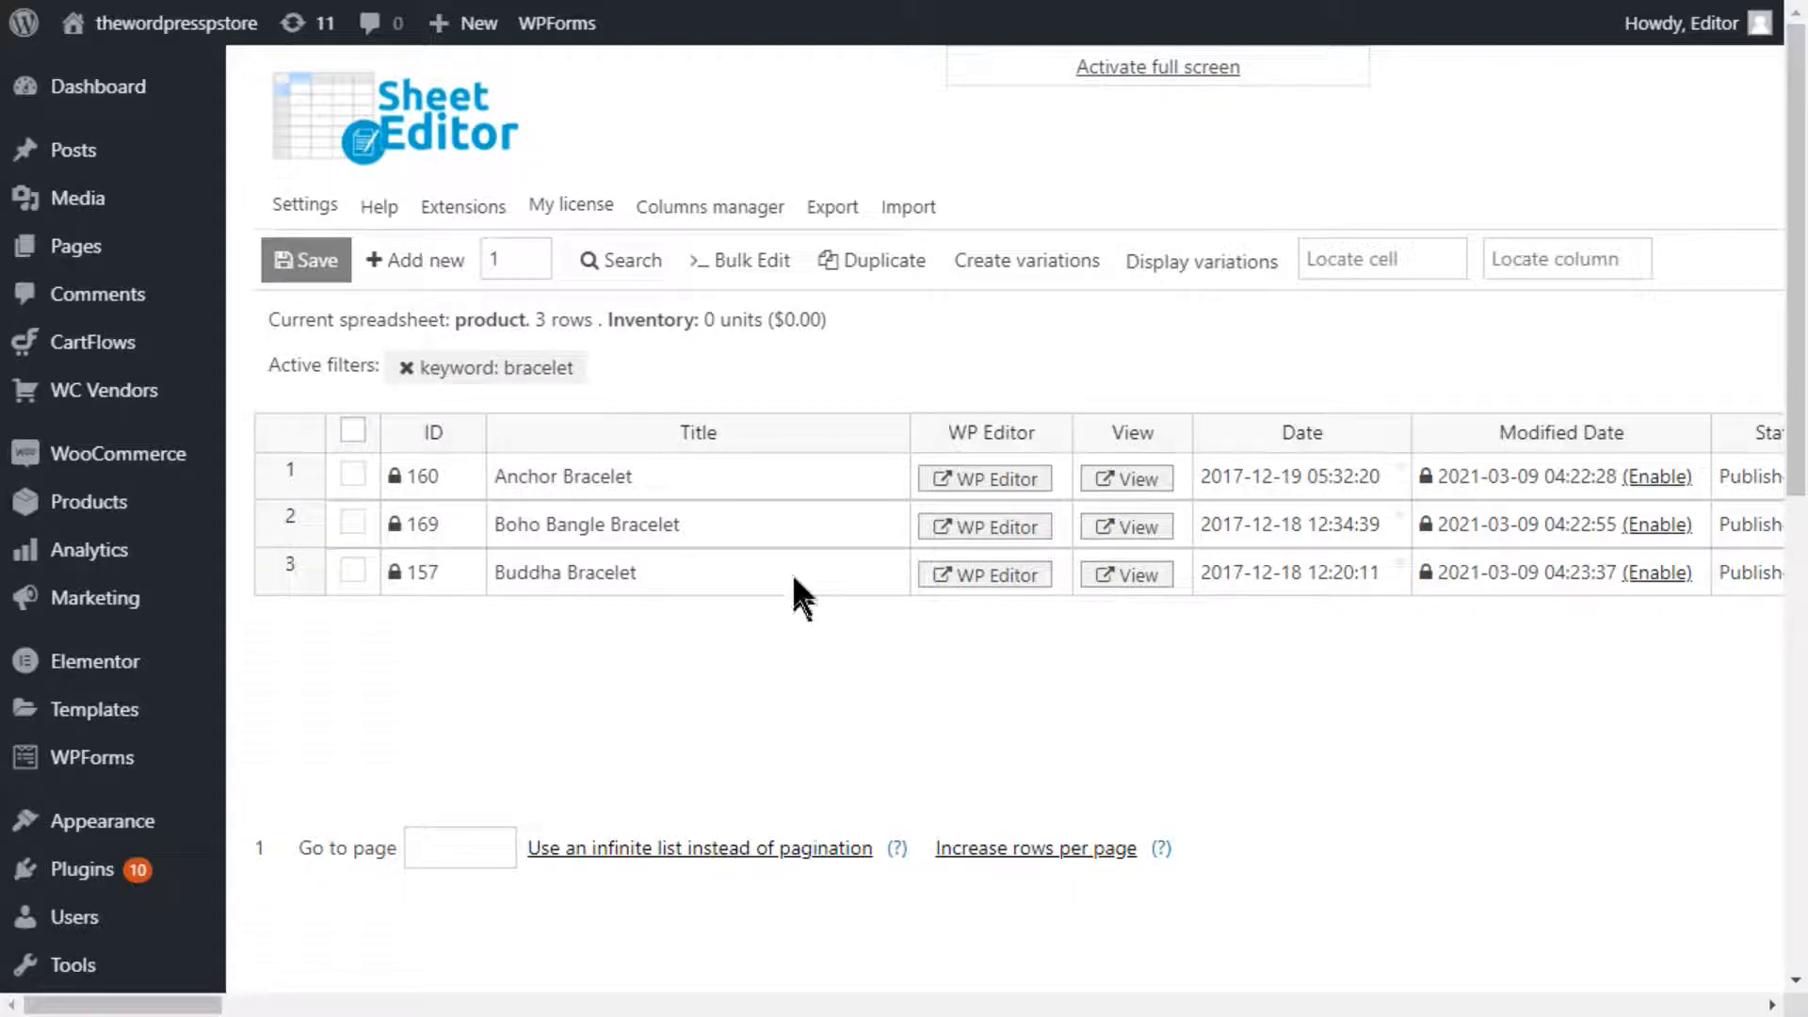
- Set up a bulk edit of the Status field for all rows from the current bracelet search
click(755, 260)
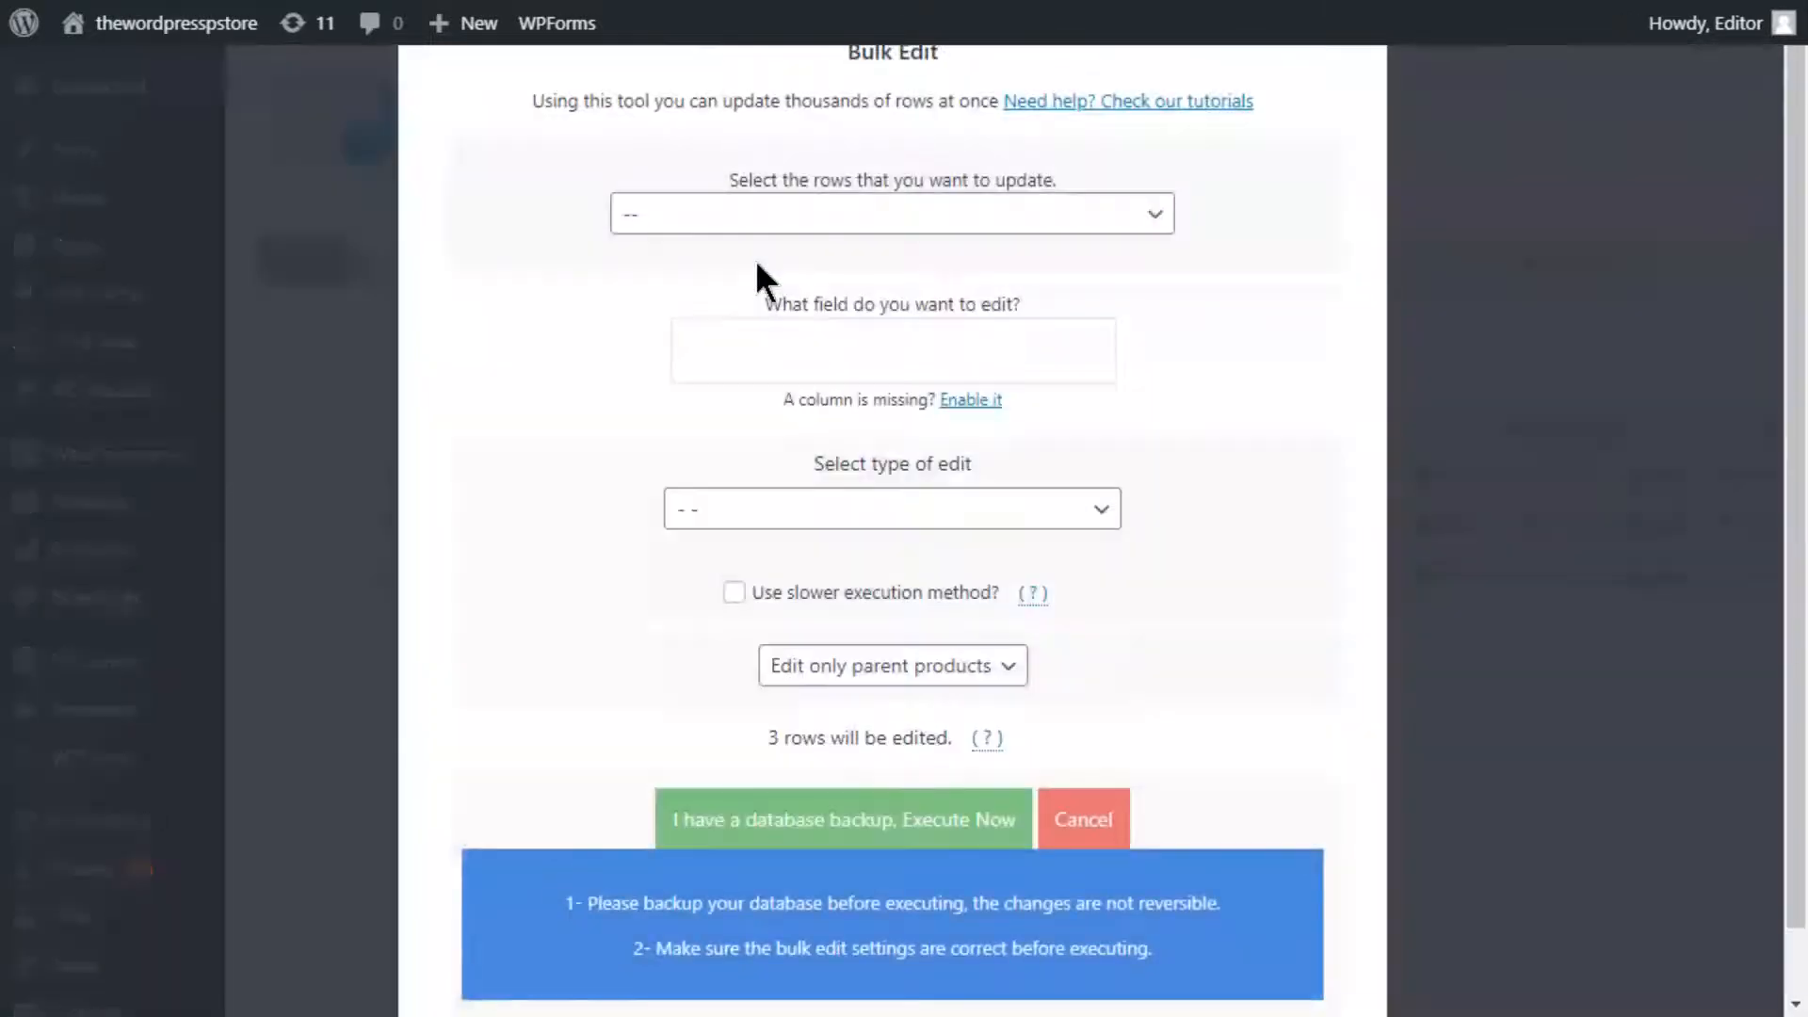
click(785, 222)
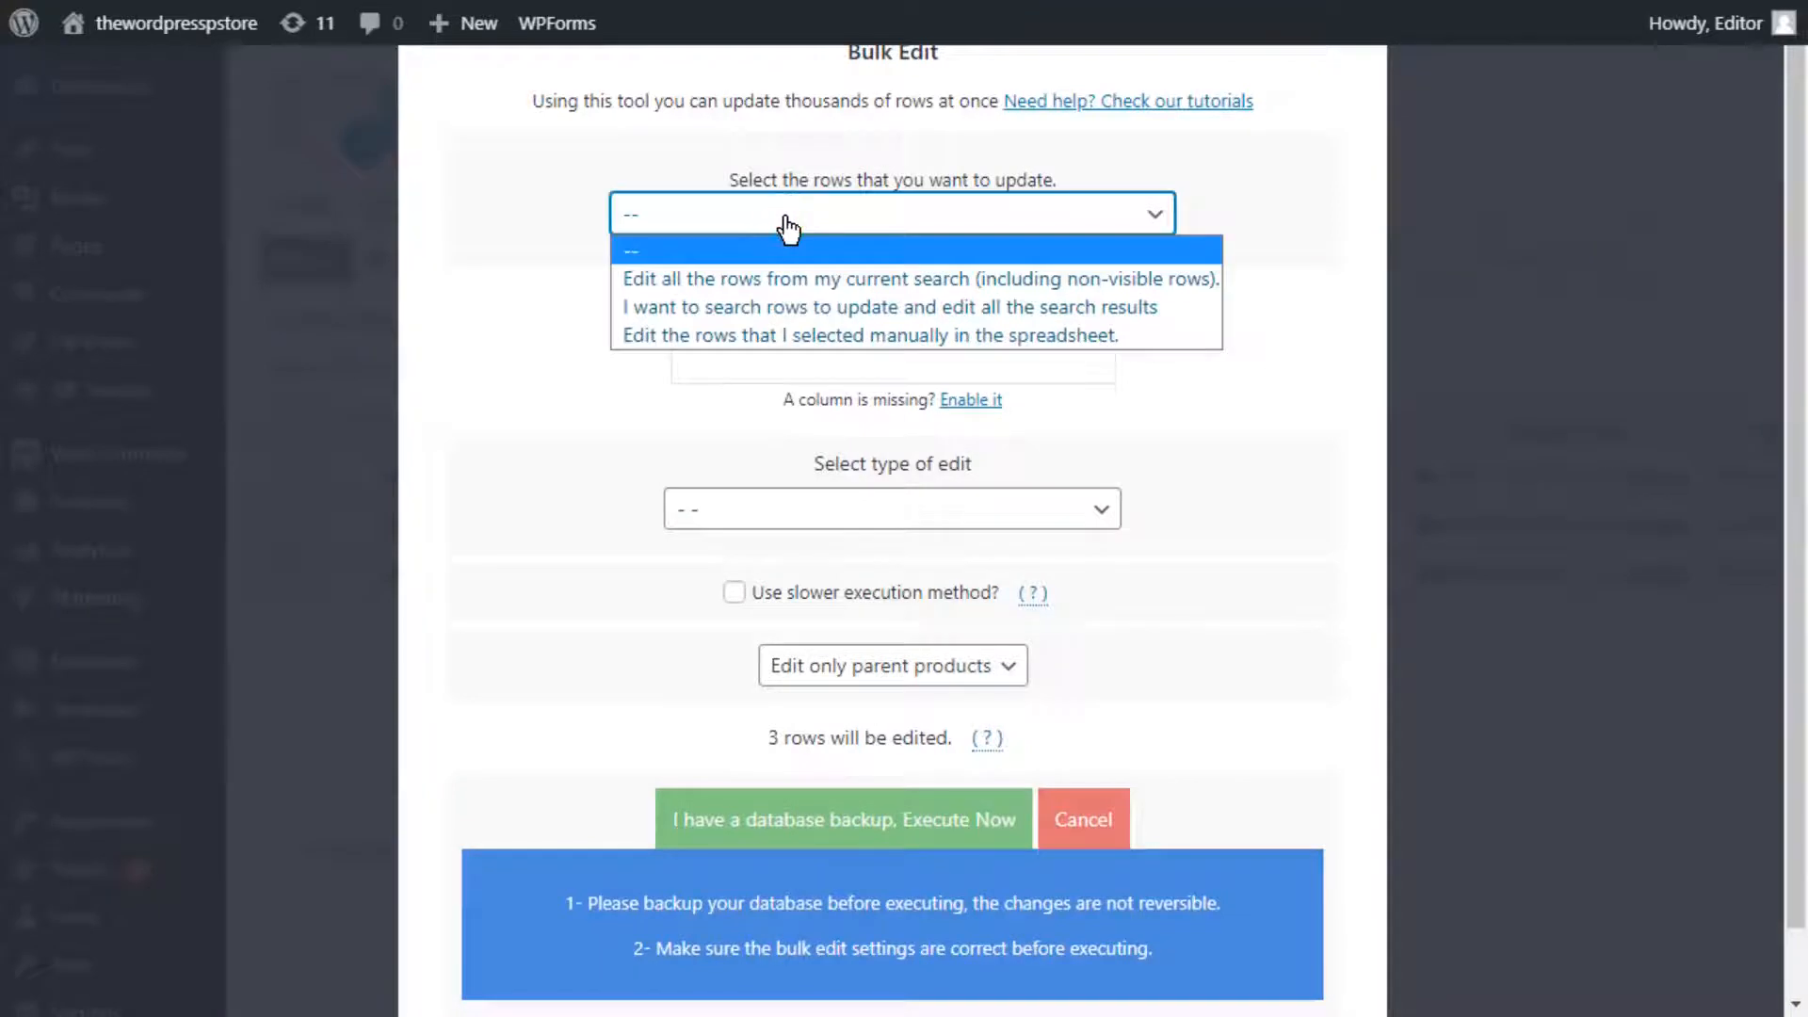
click(777, 276)
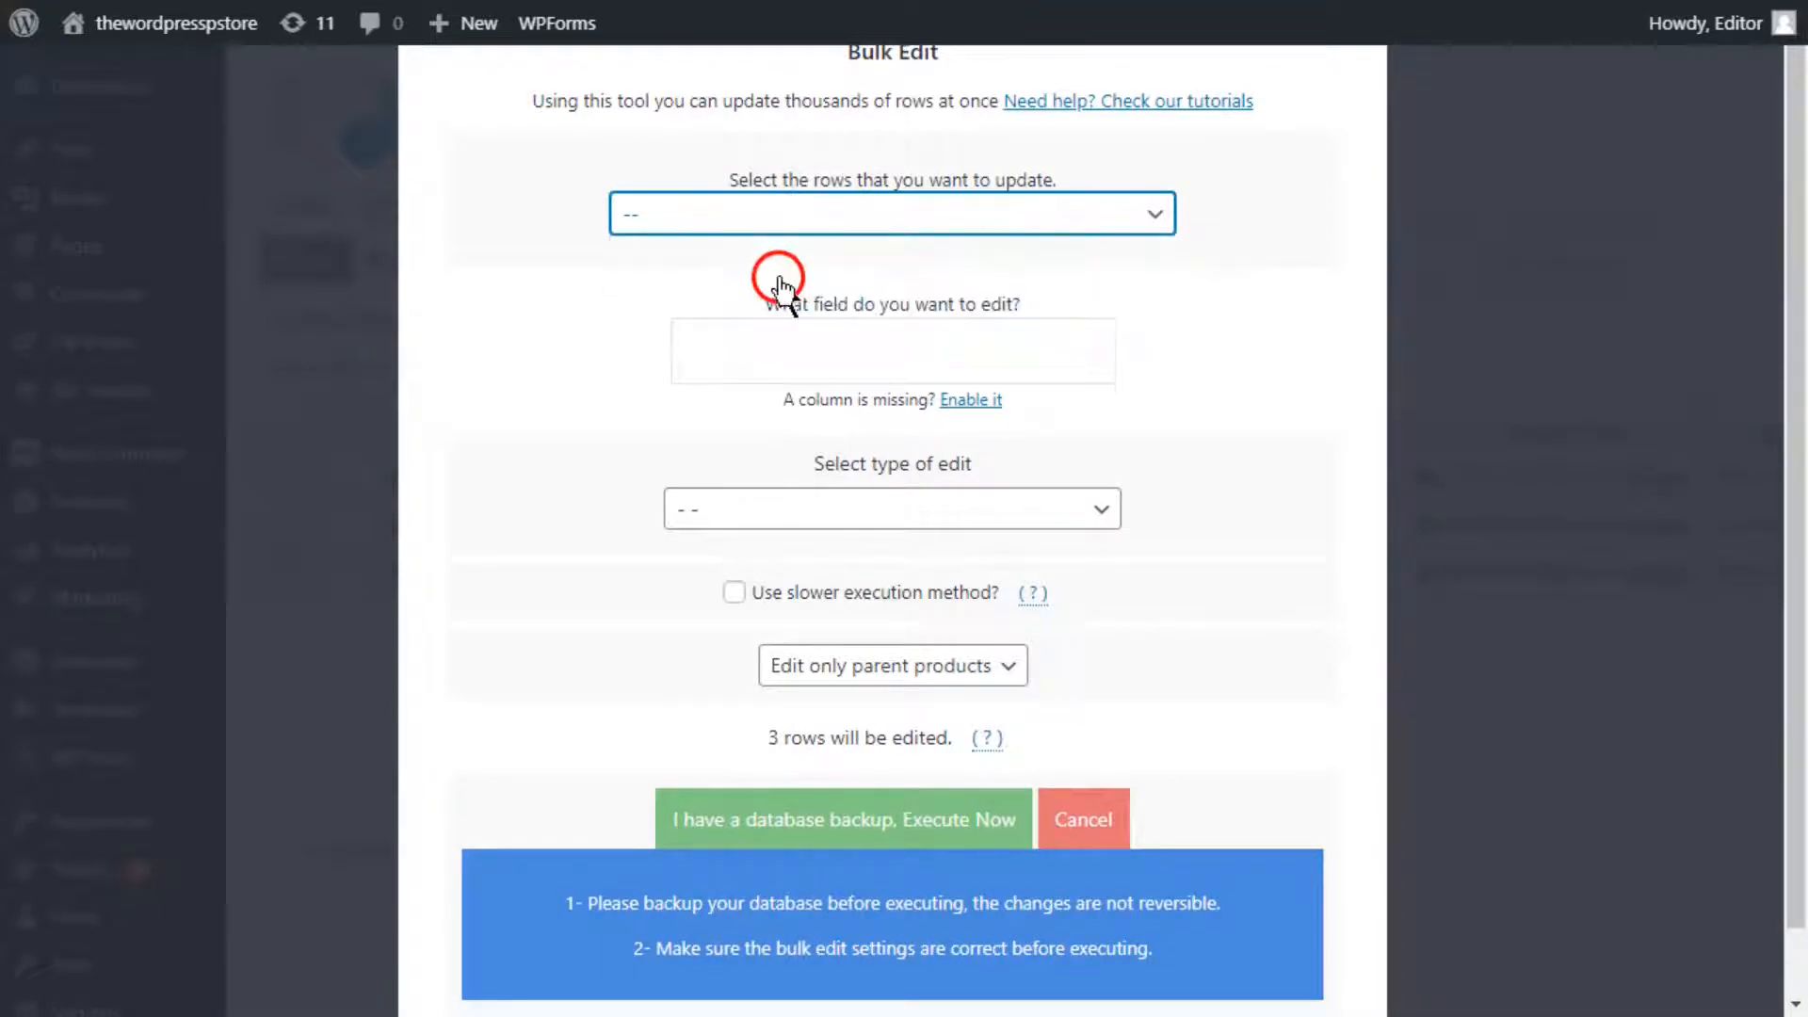
click(761, 339)
text(sta)
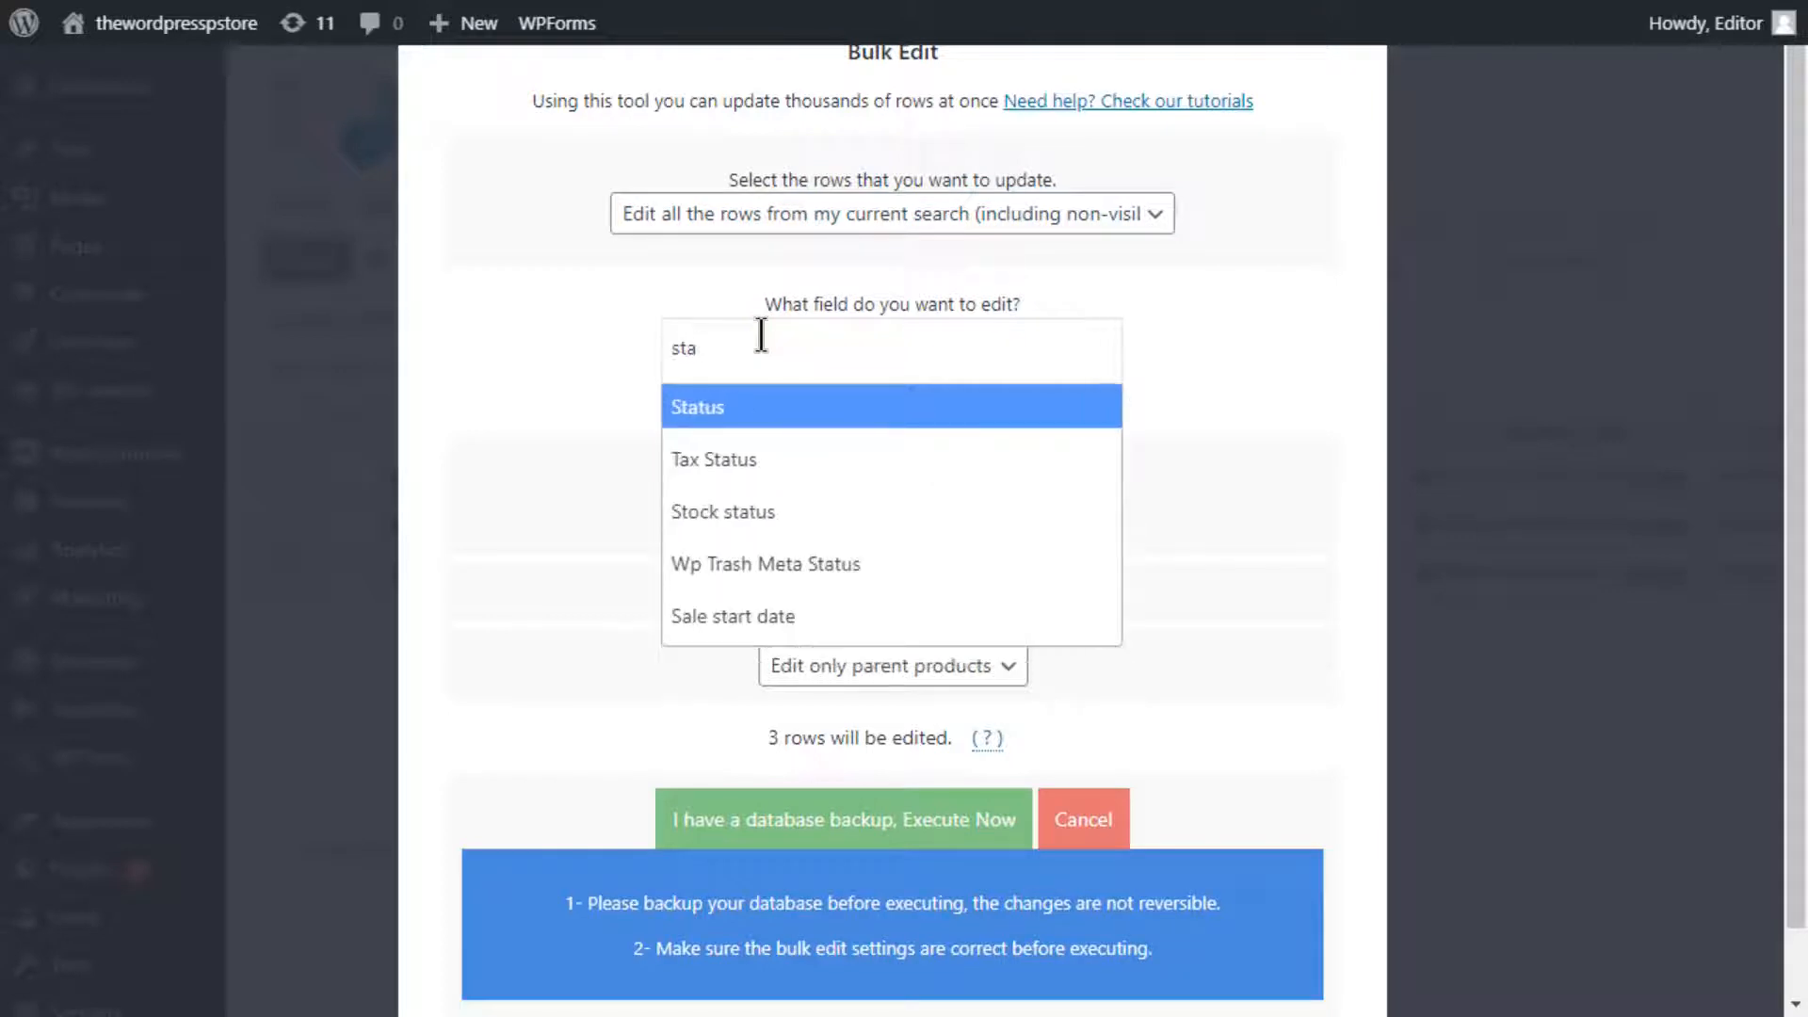
click(759, 406)
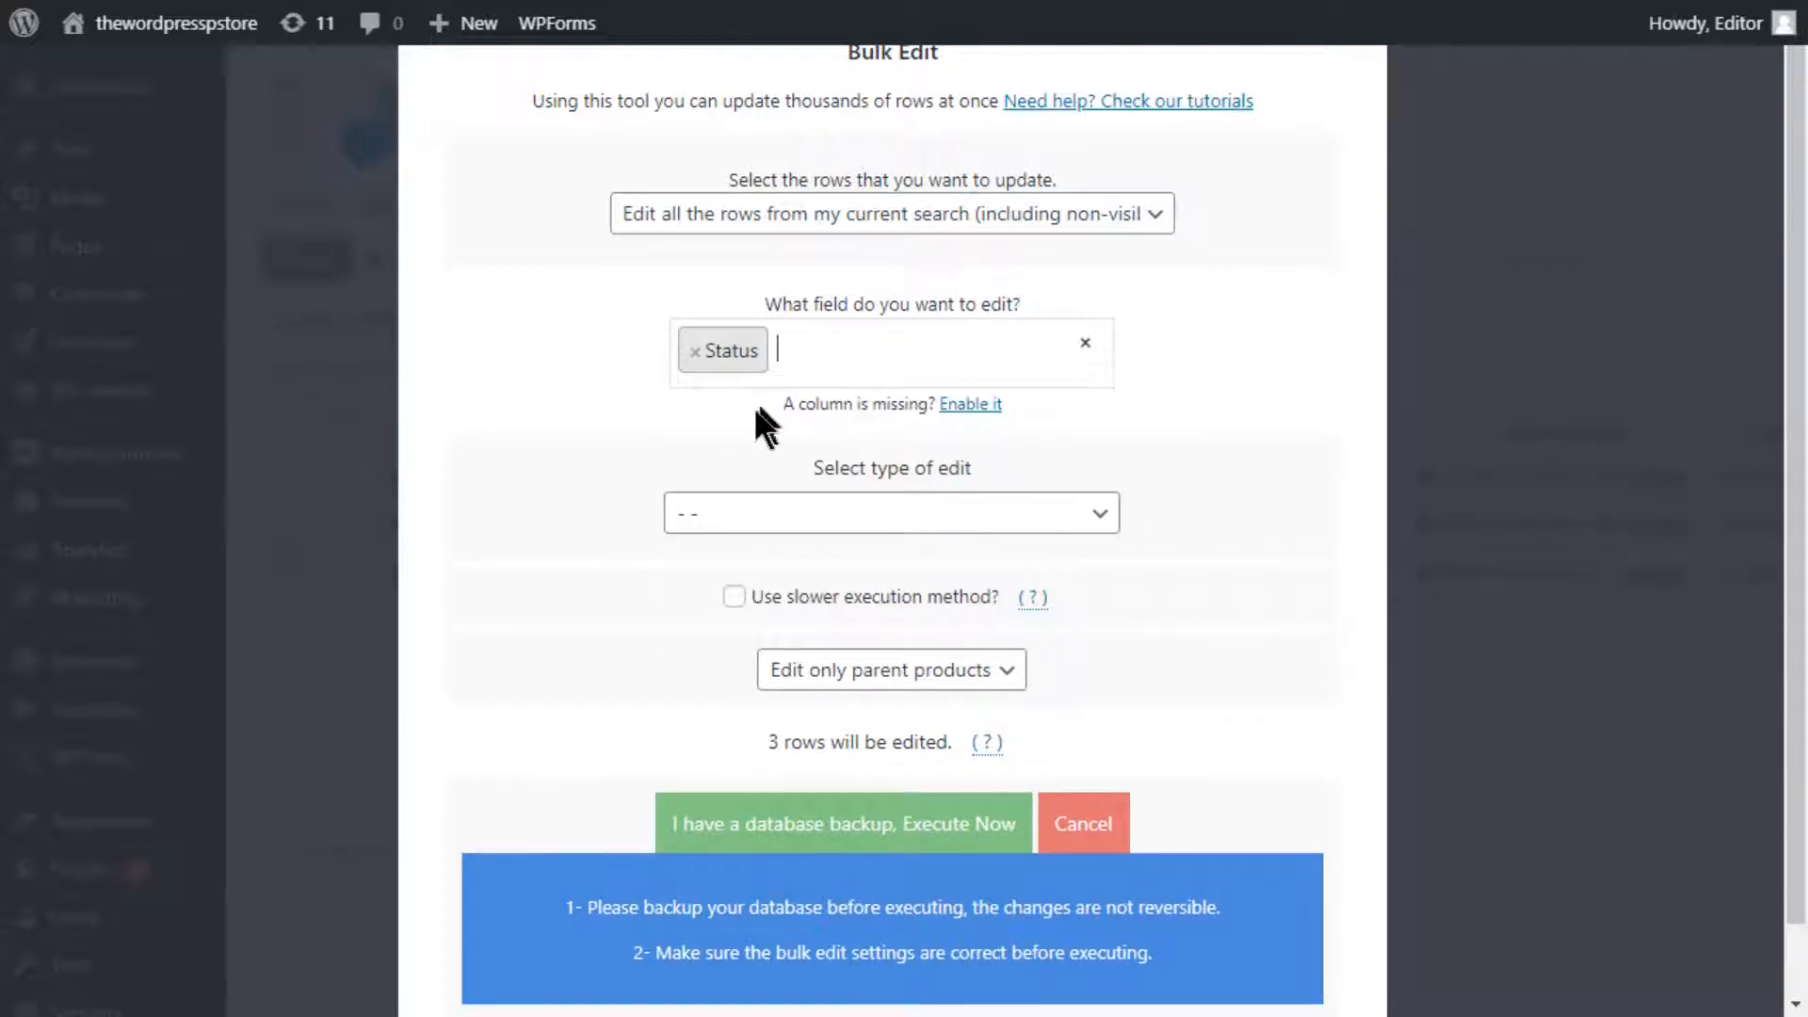
- Make the bulk edit set the Status value to Trash, execute it and close the bulk edit window
click(727, 514)
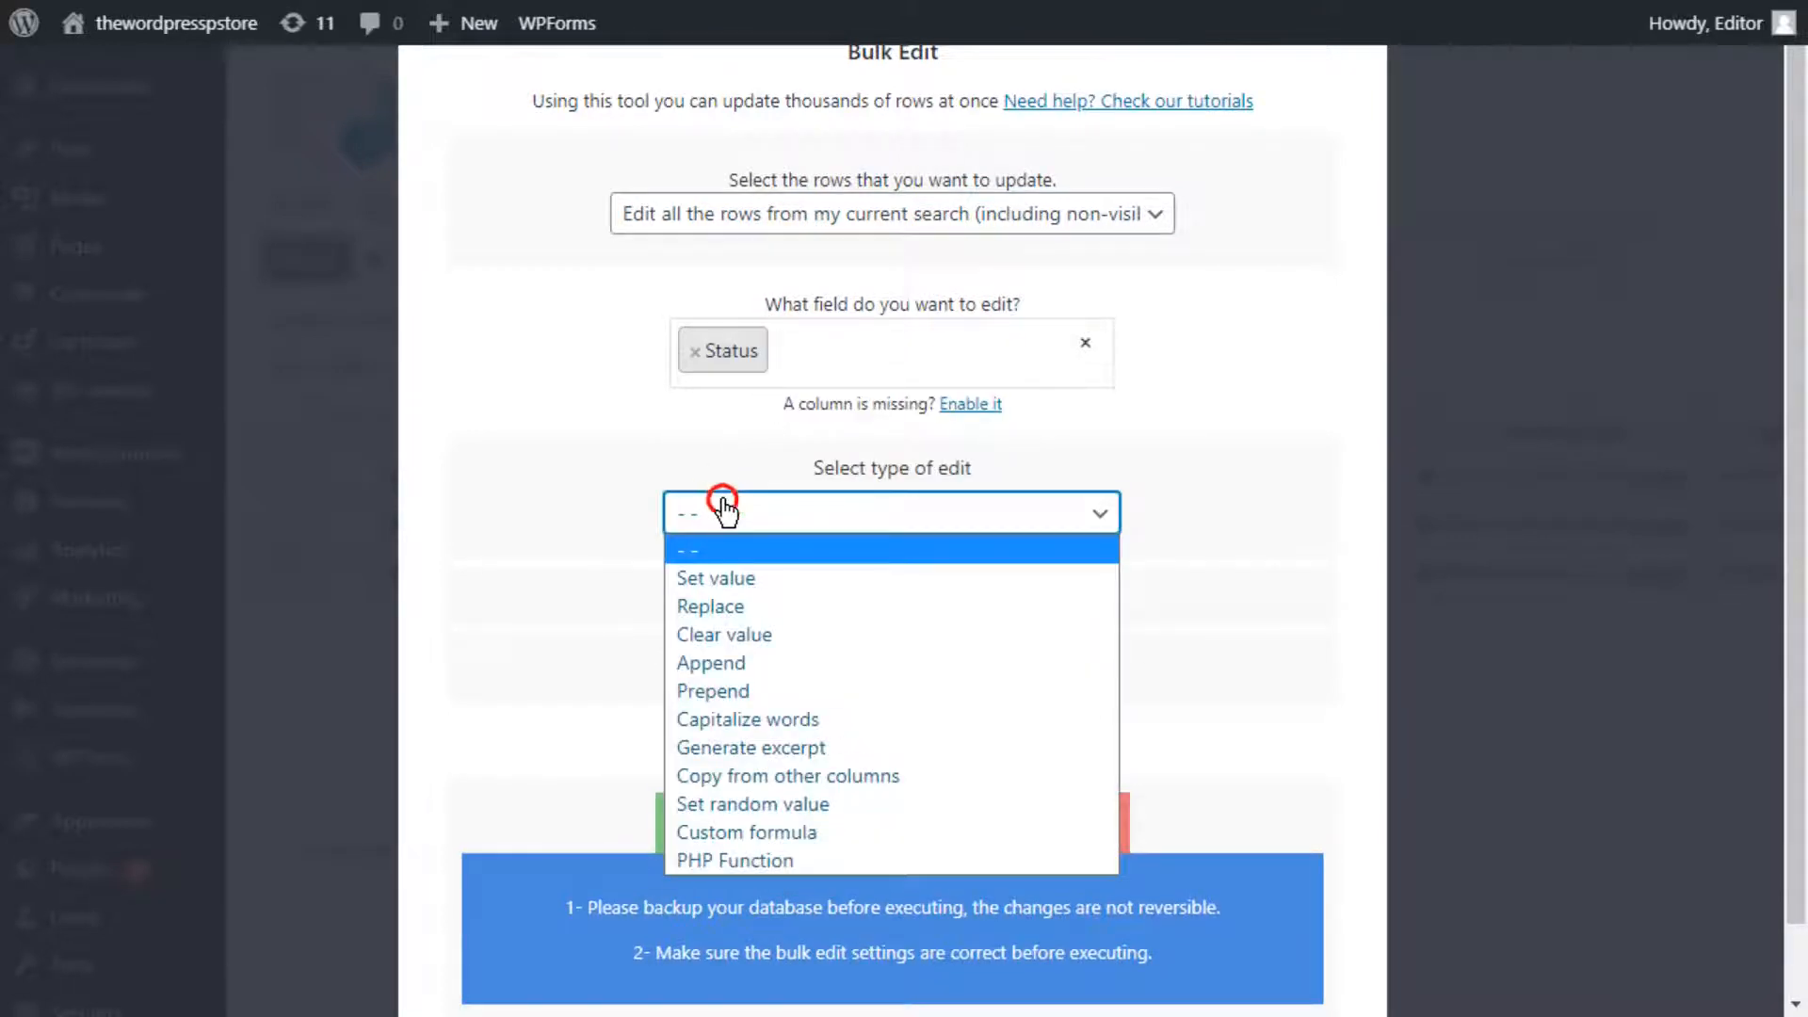
click(738, 588)
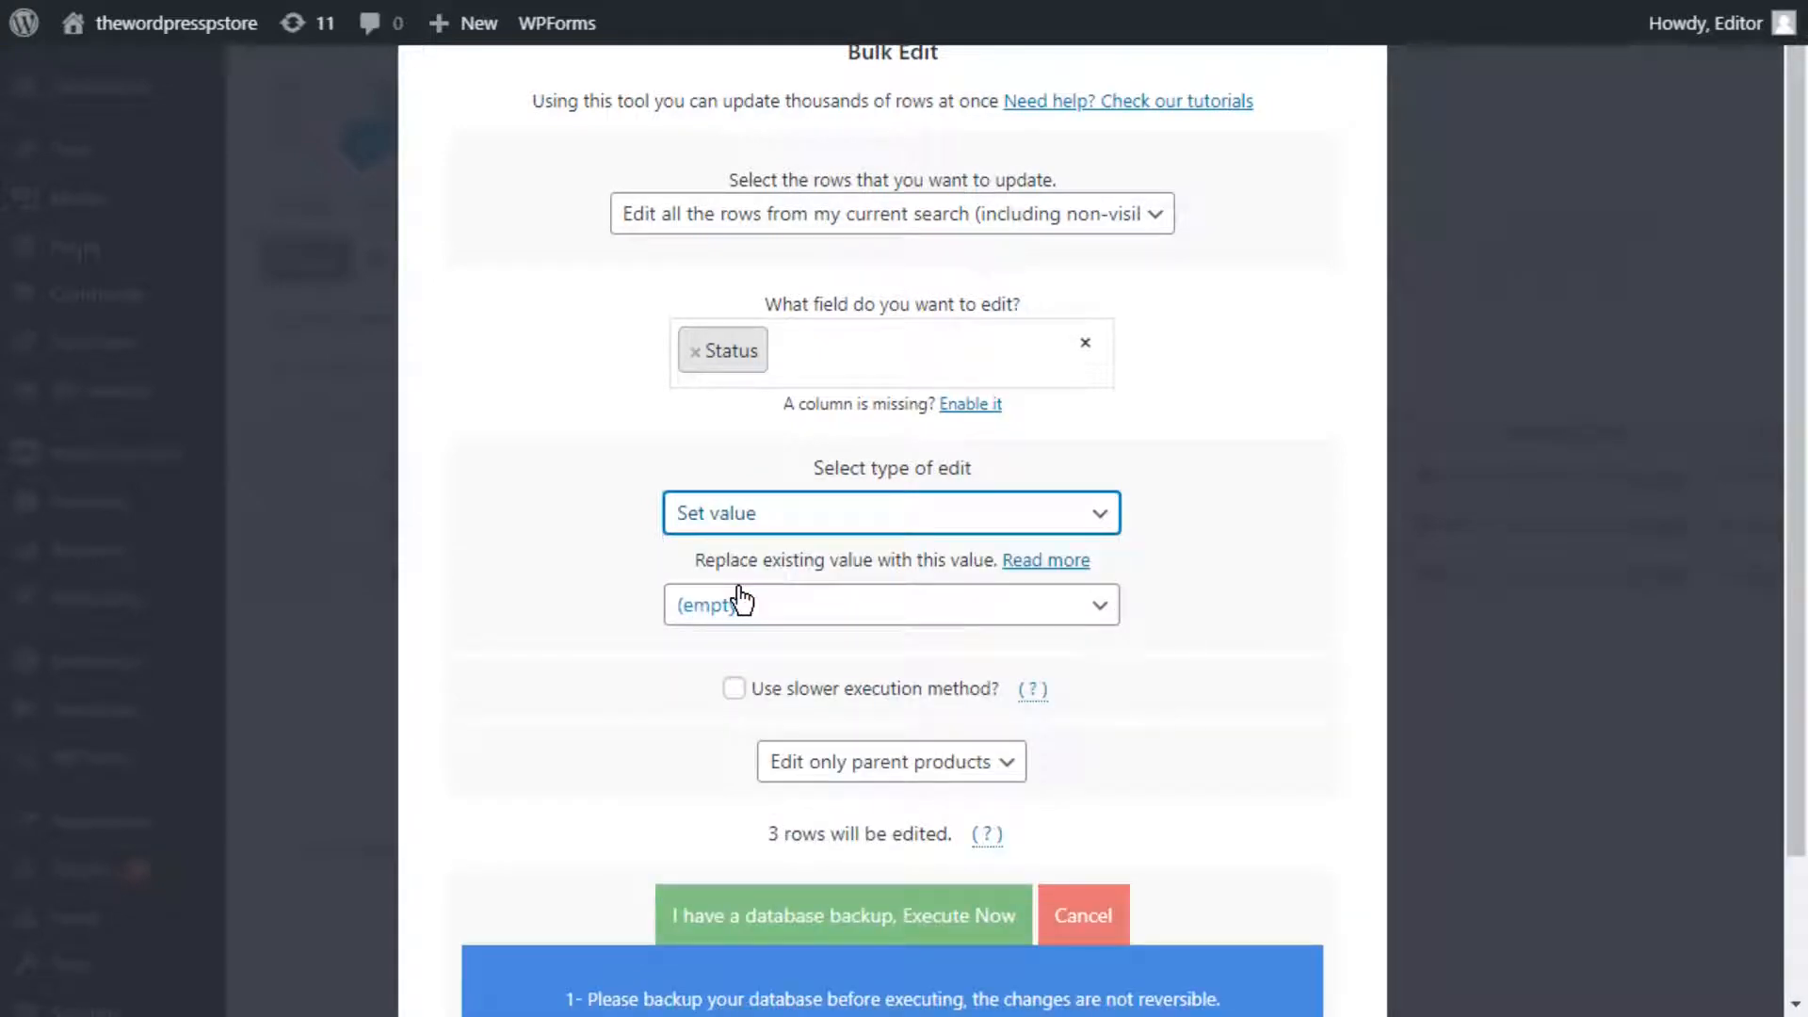
click(740, 607)
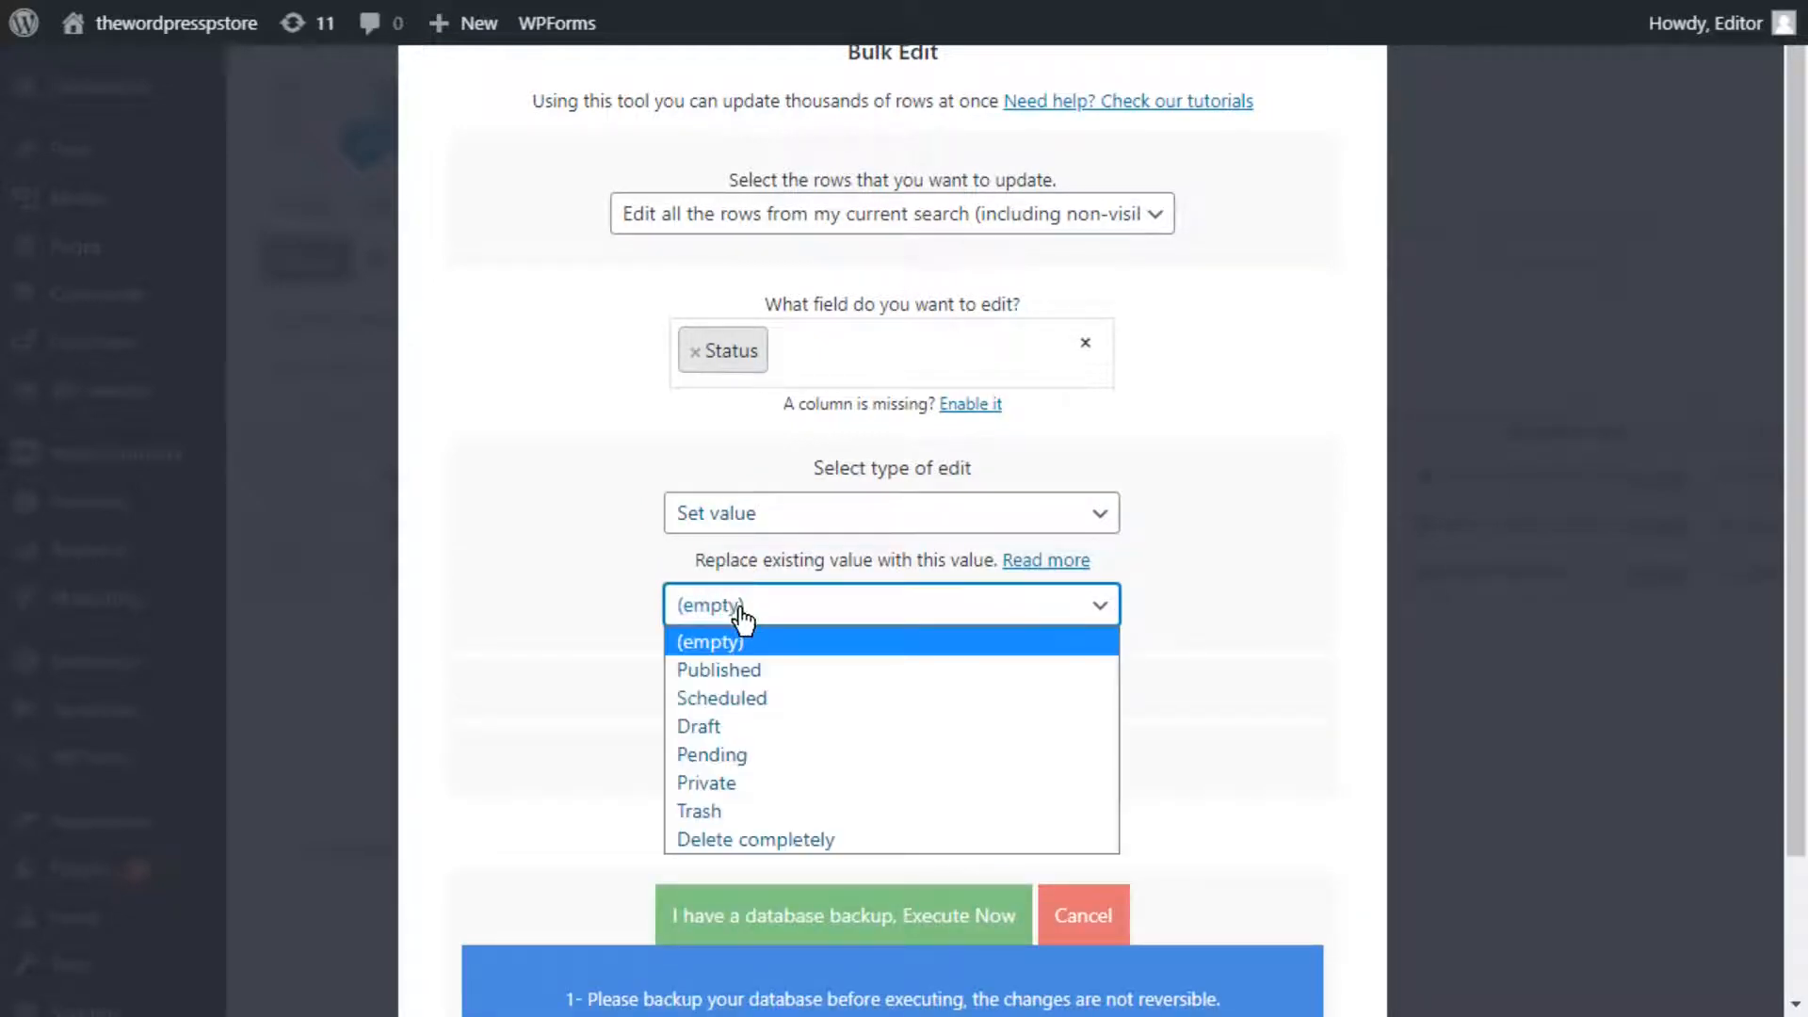
click(782, 810)
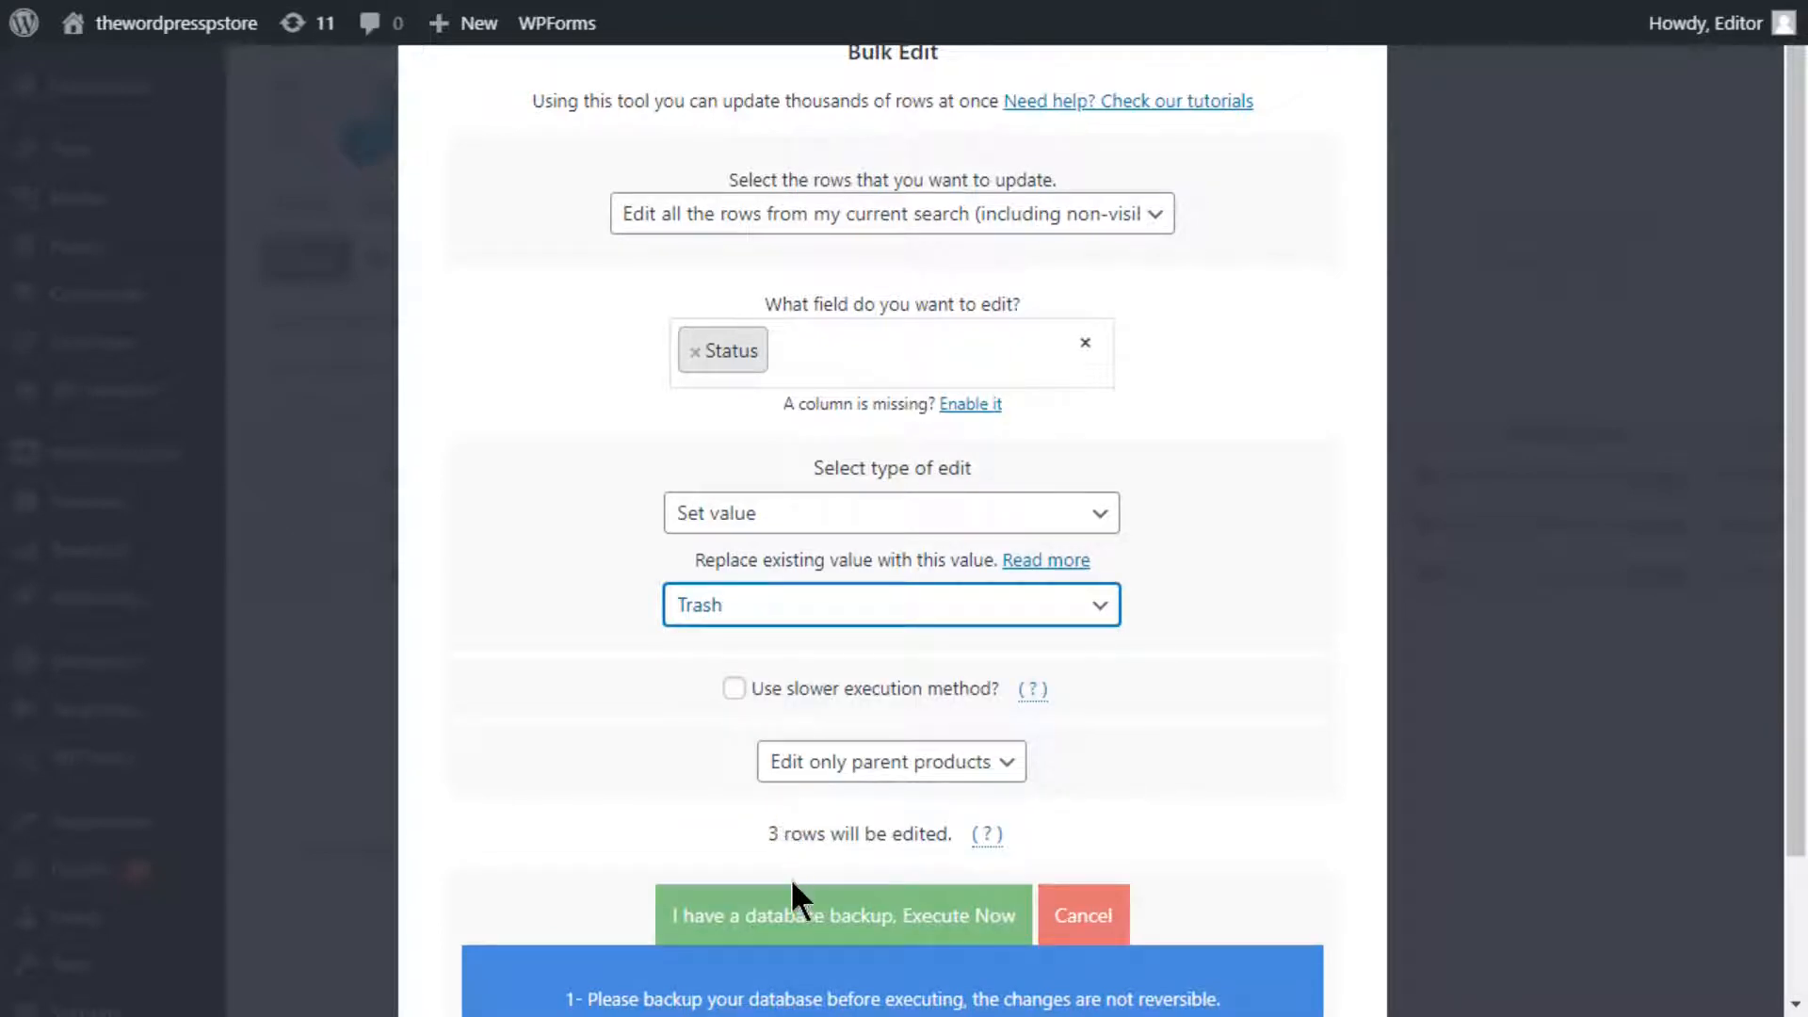
click(792, 904)
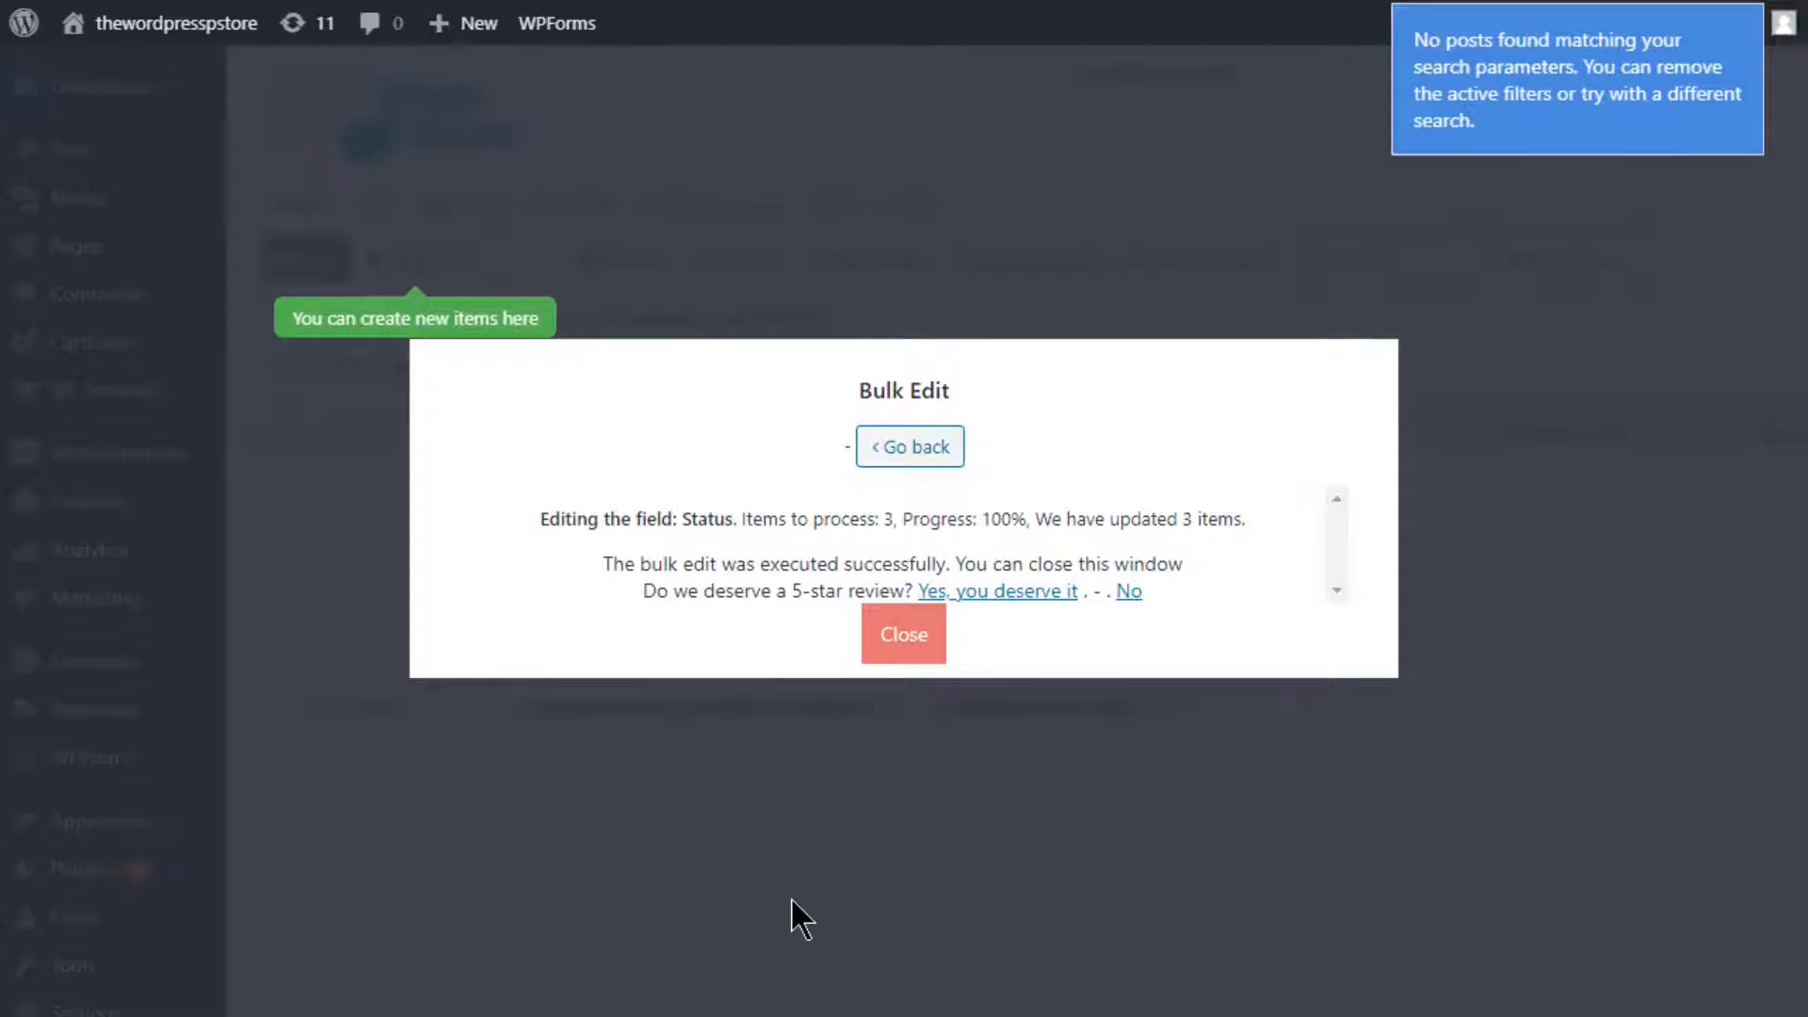
click(909, 646)
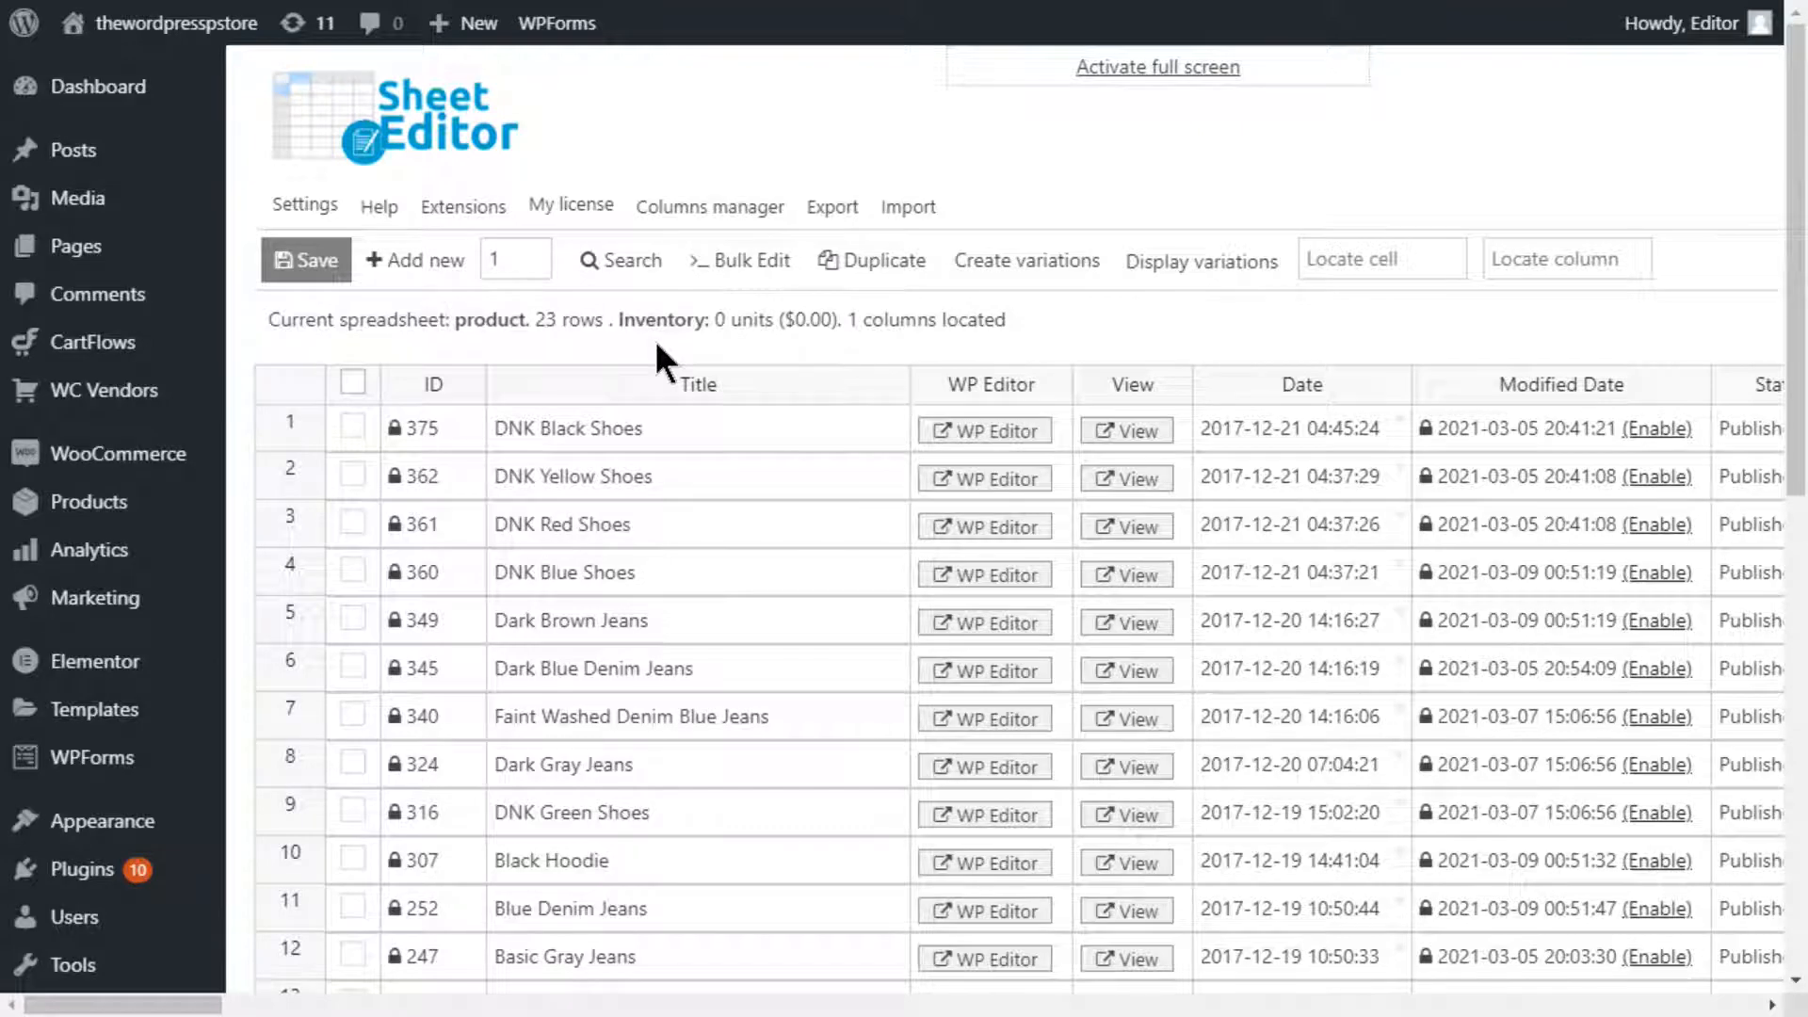
- Filter the products by the first listed author and locate the vendor column in the spreadsheet
click(648, 269)
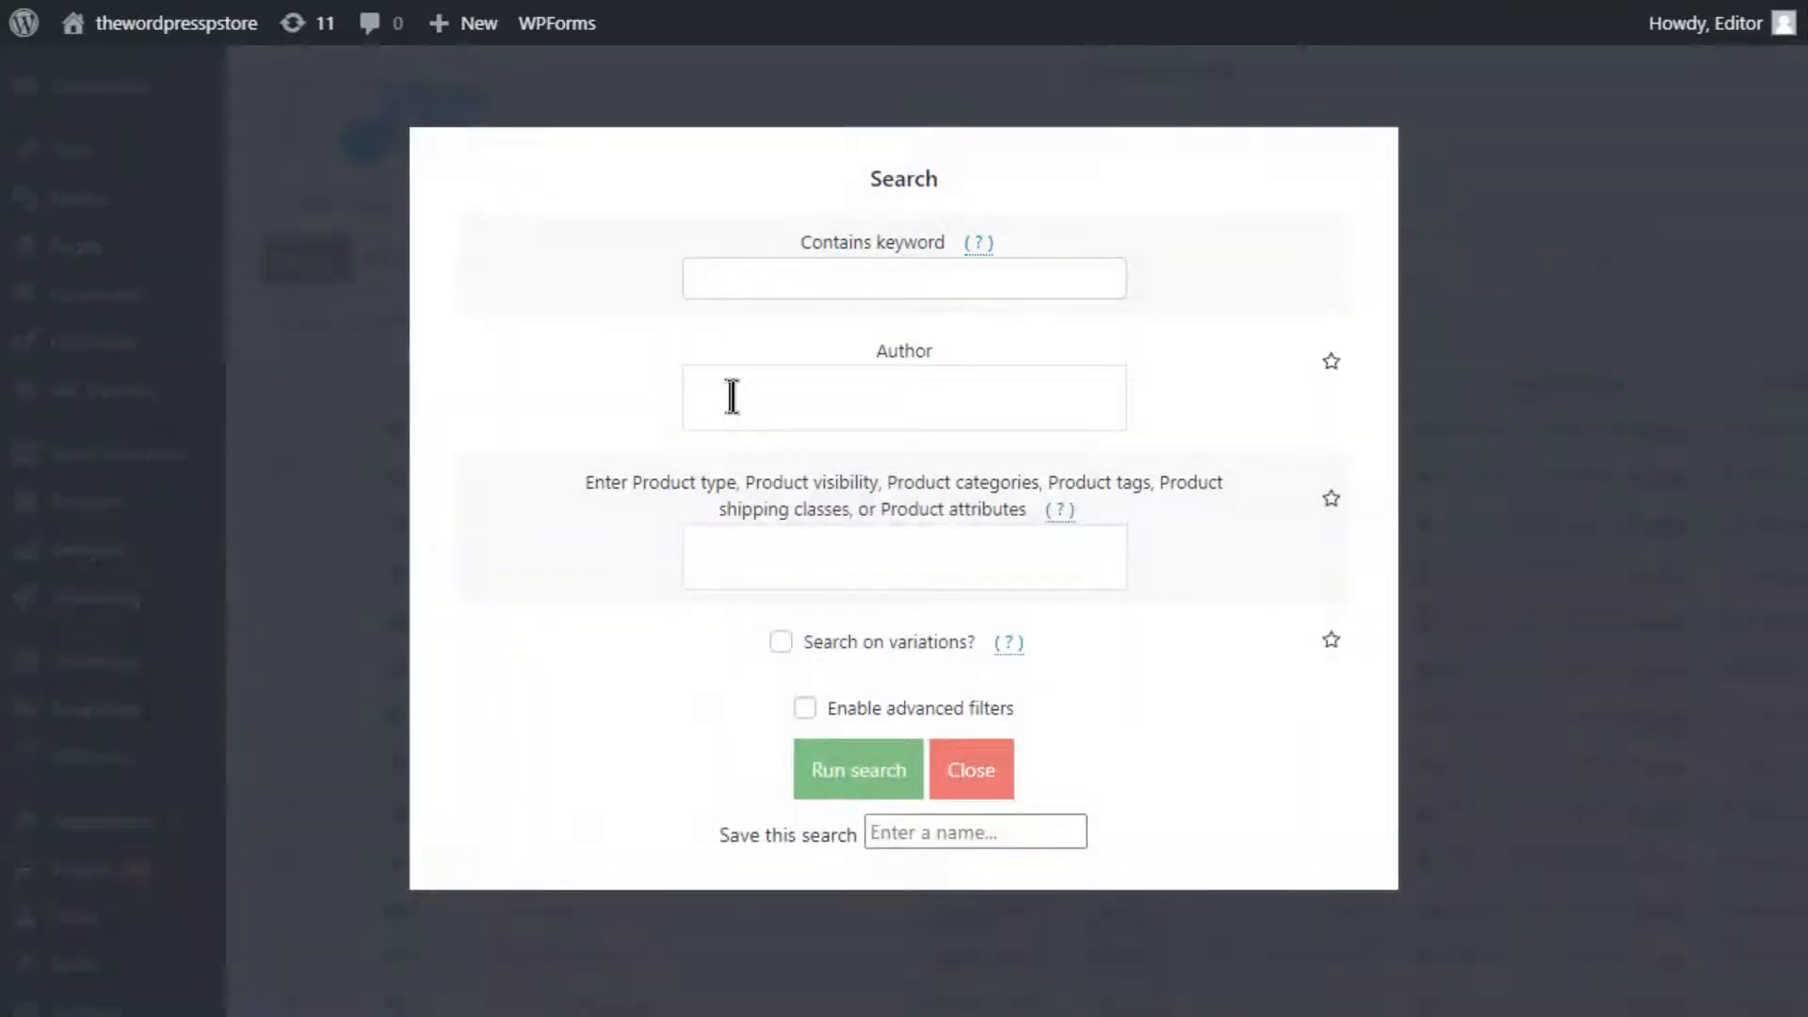
click(737, 399)
click(751, 449)
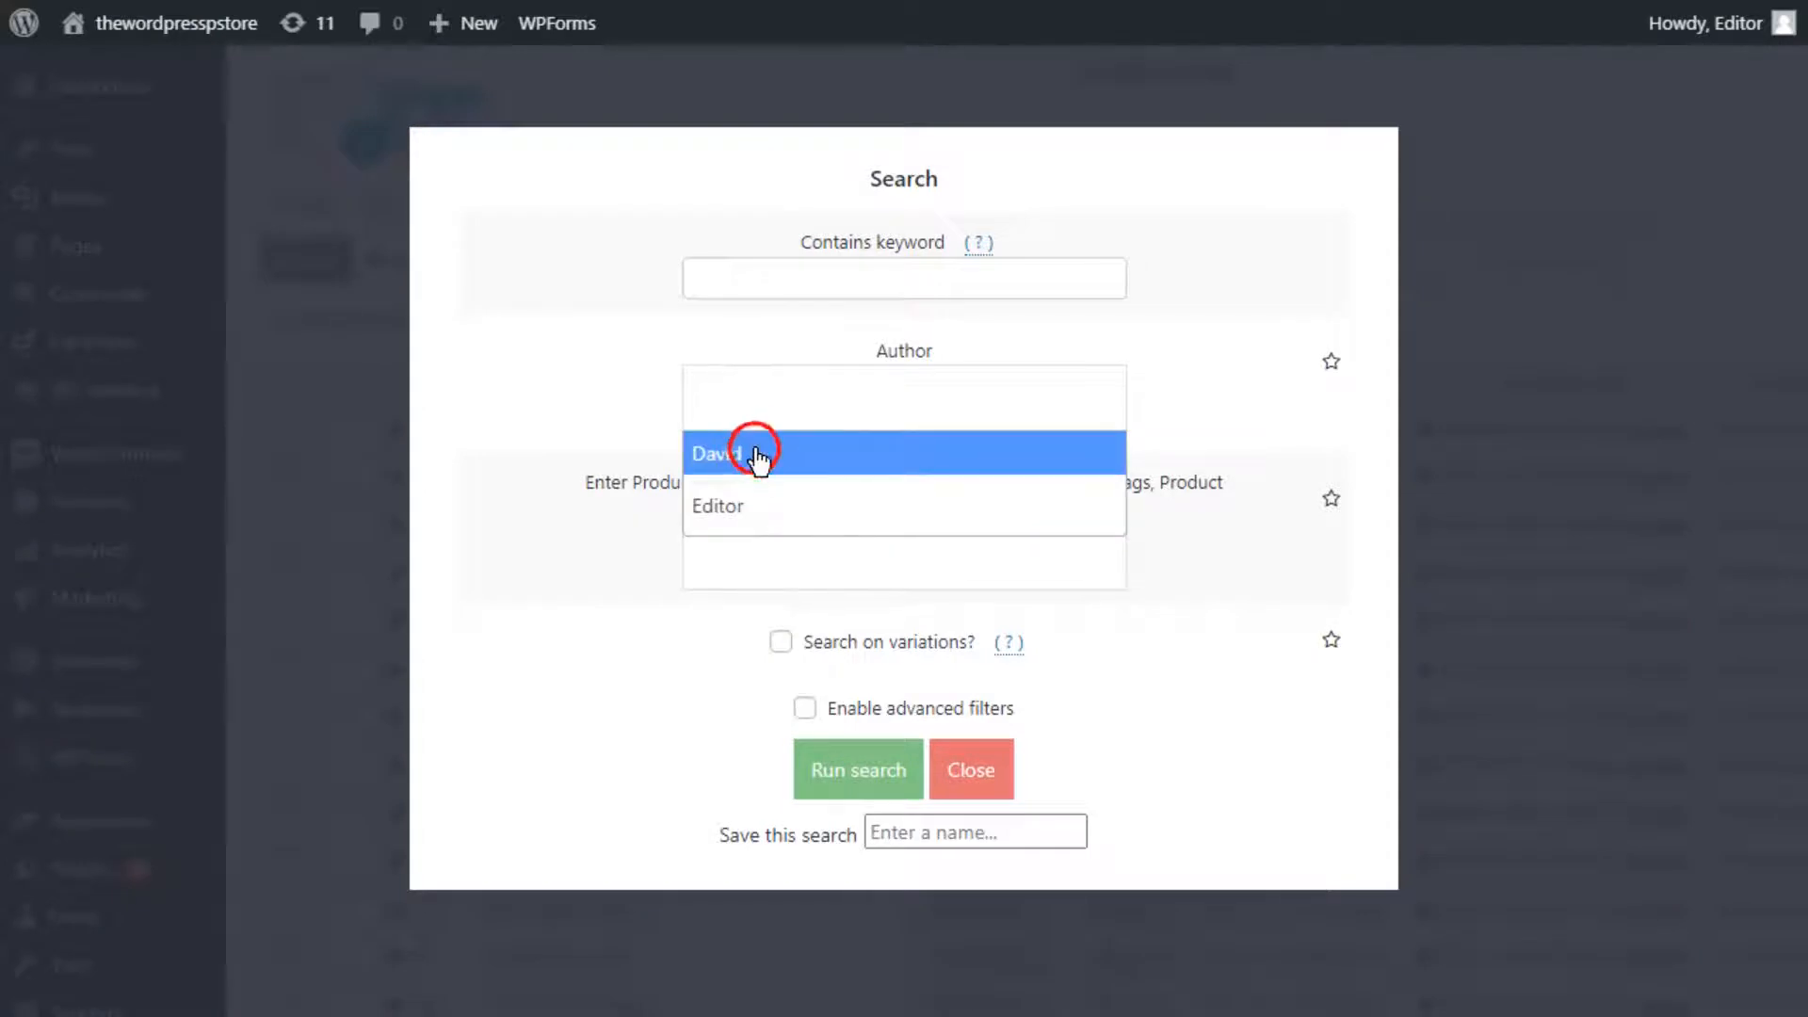
click(821, 781)
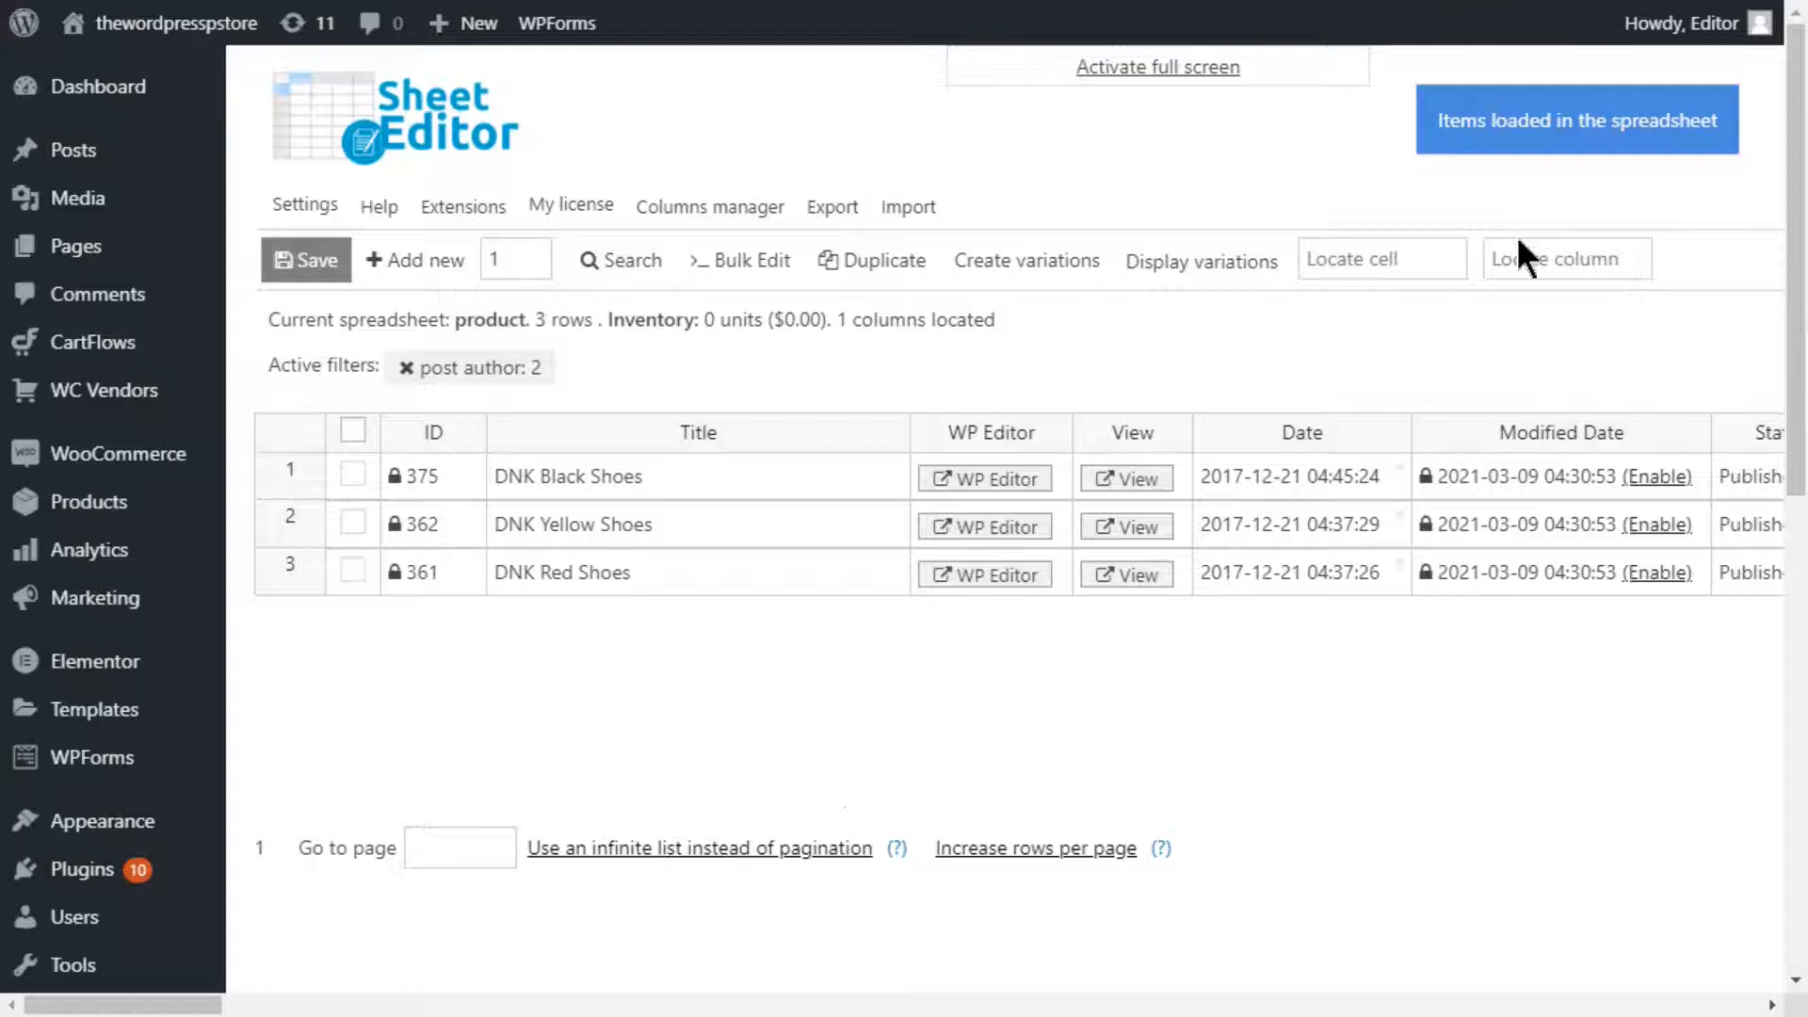
click(1518, 244)
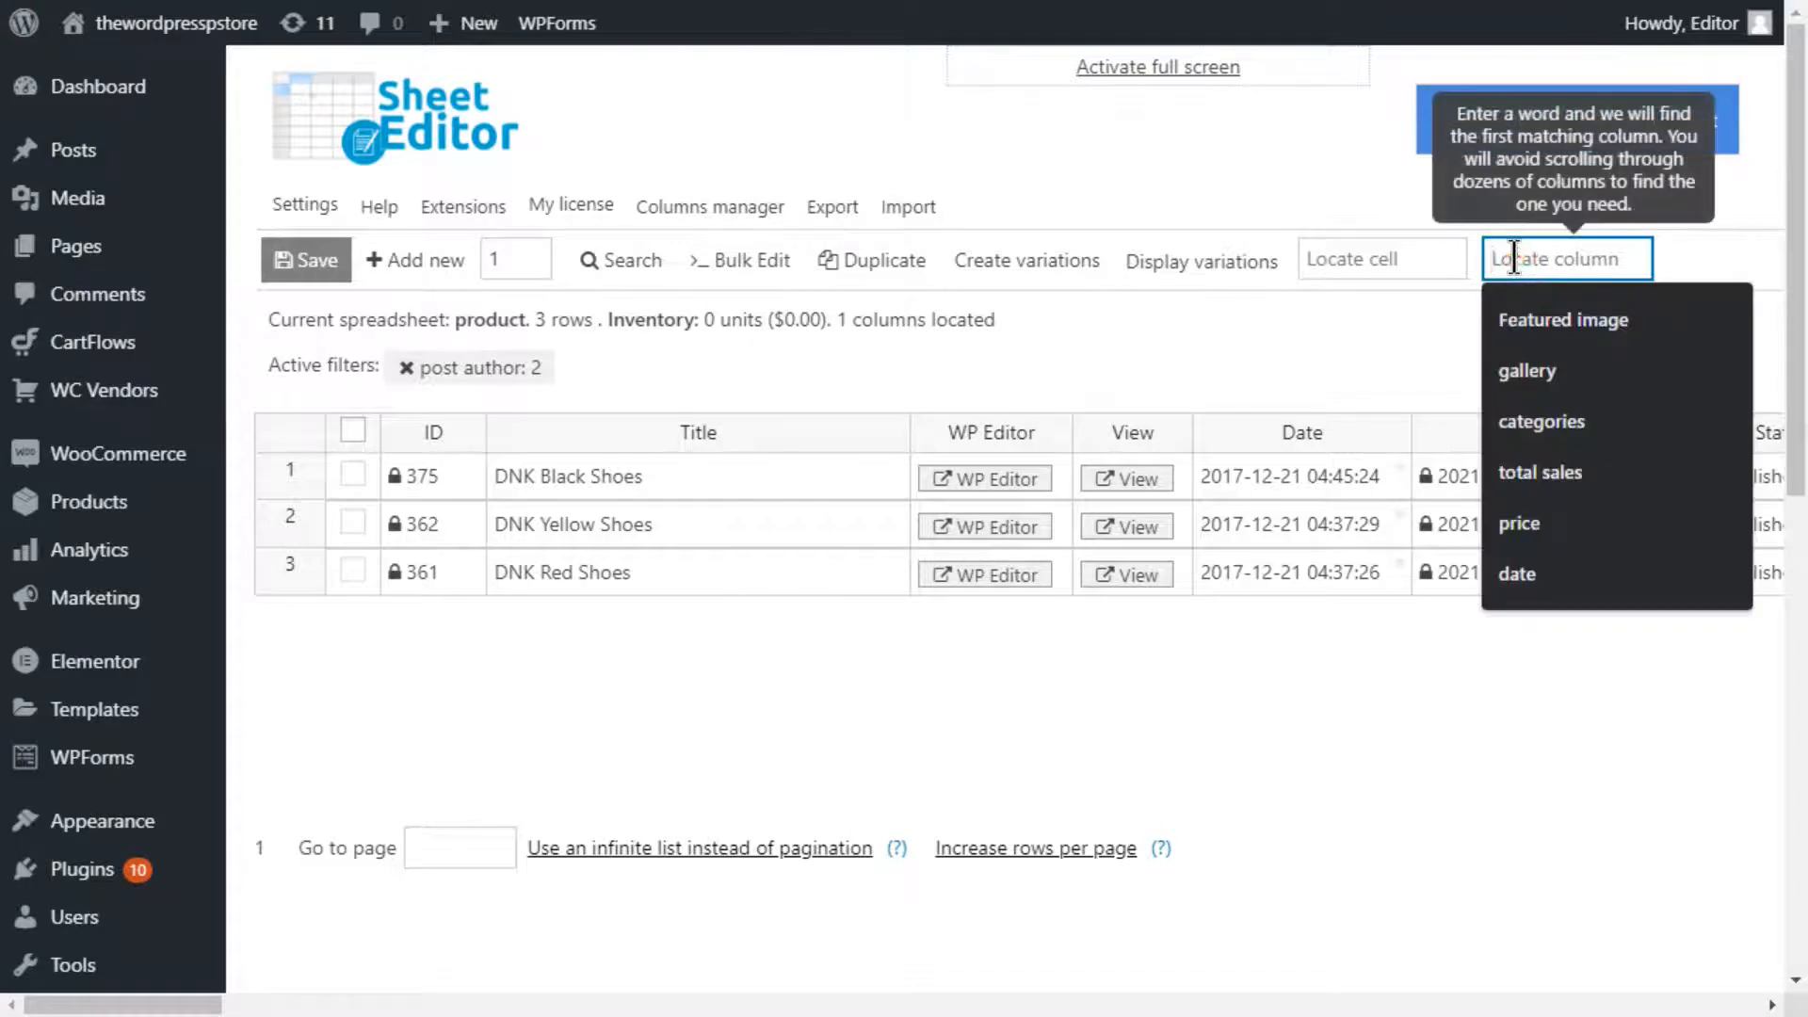
text(vendor)
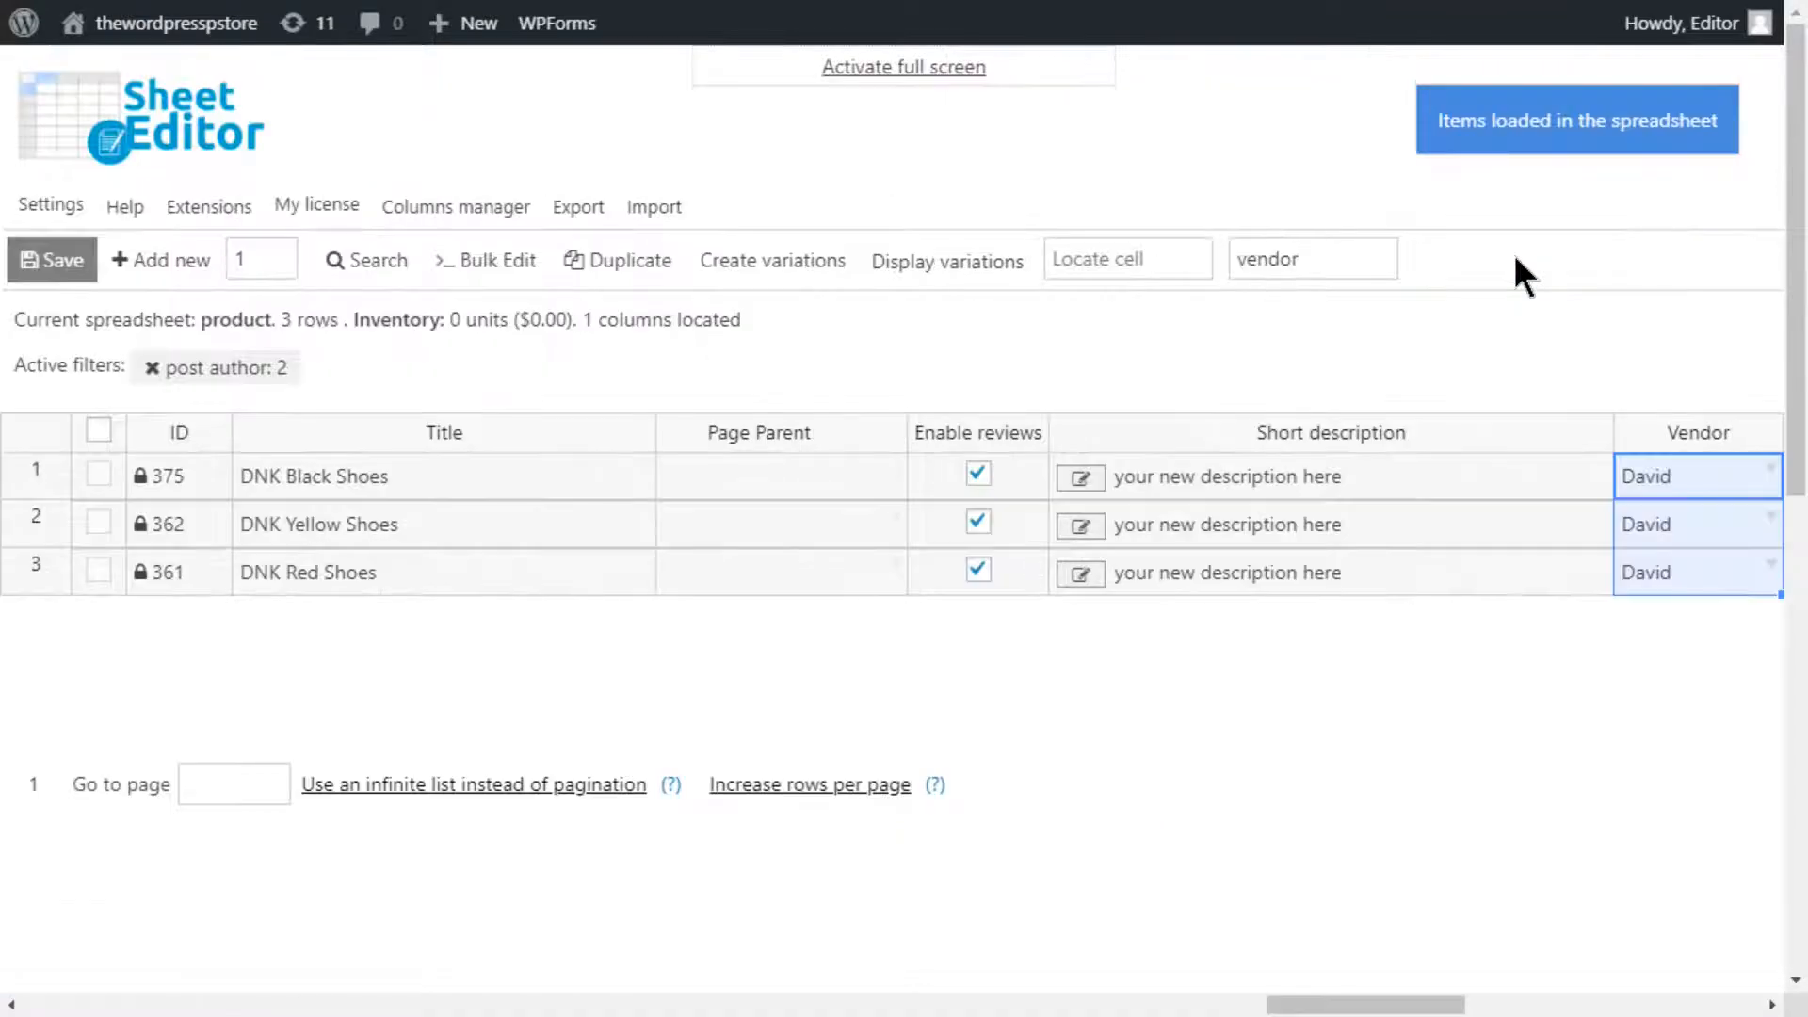
- Set up a bulk edit of the Status field for all rows from the current vendor search
click(496, 249)
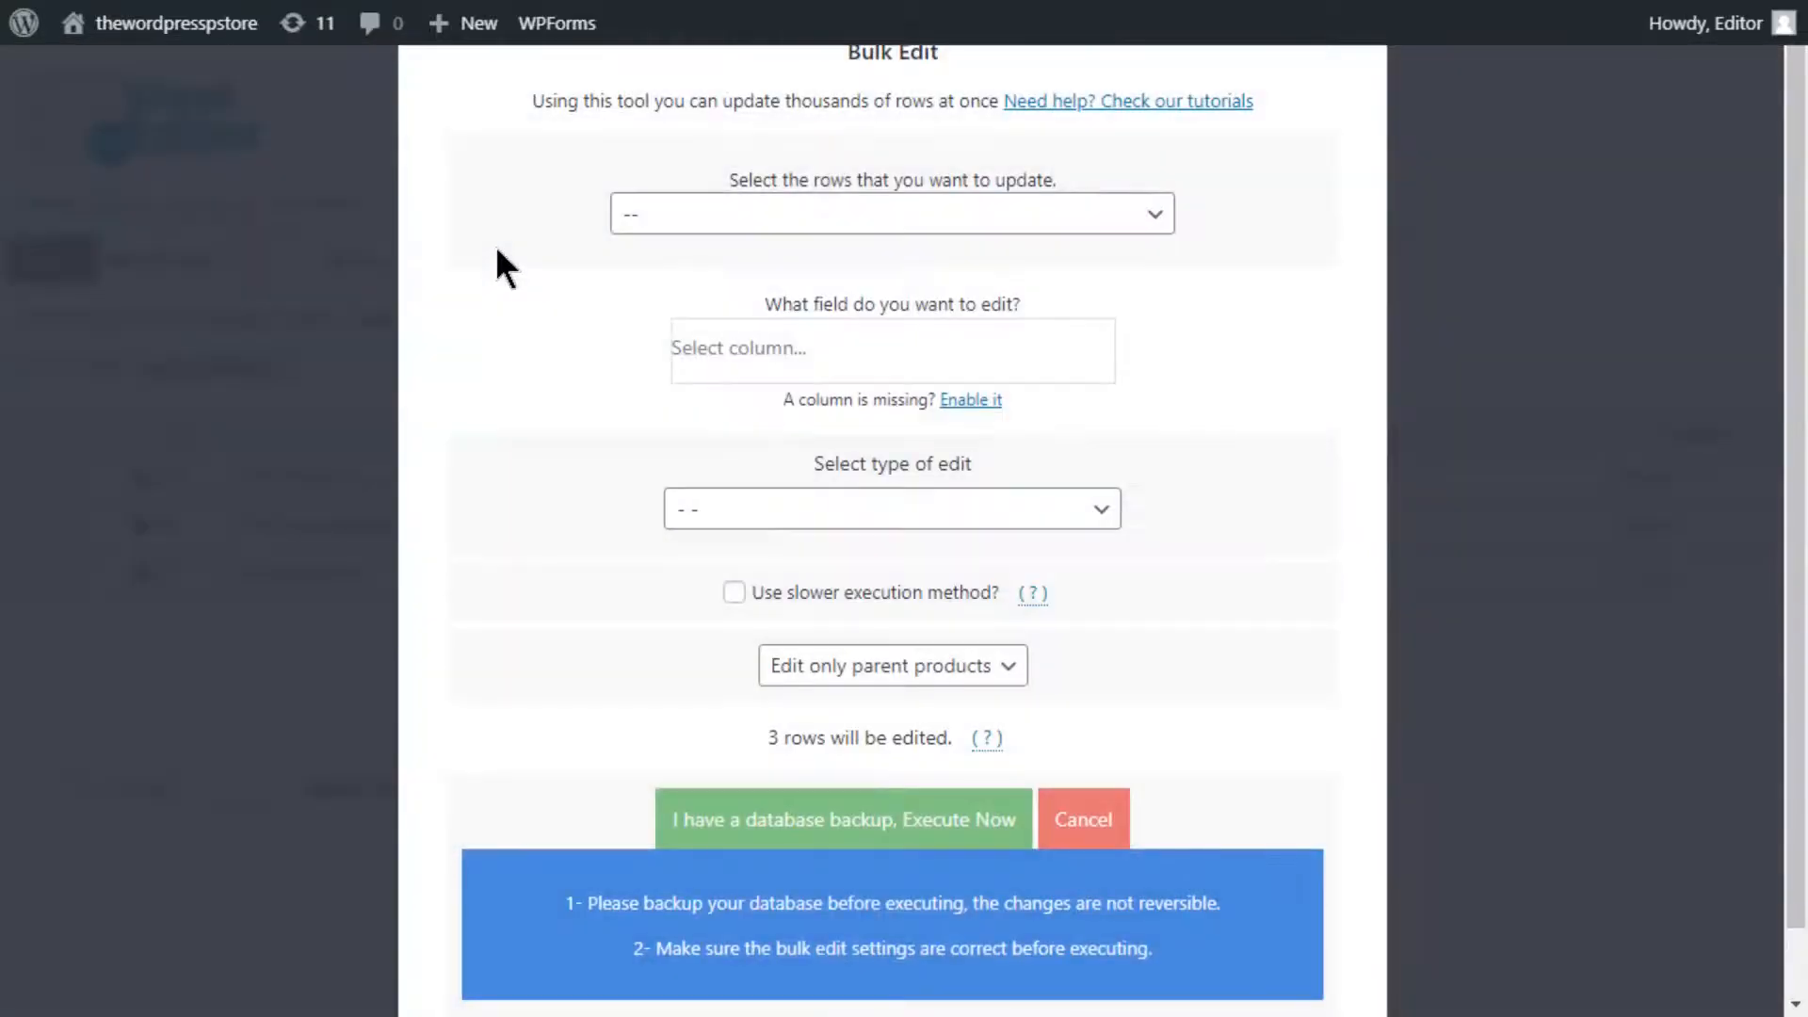
click(750, 215)
click(739, 279)
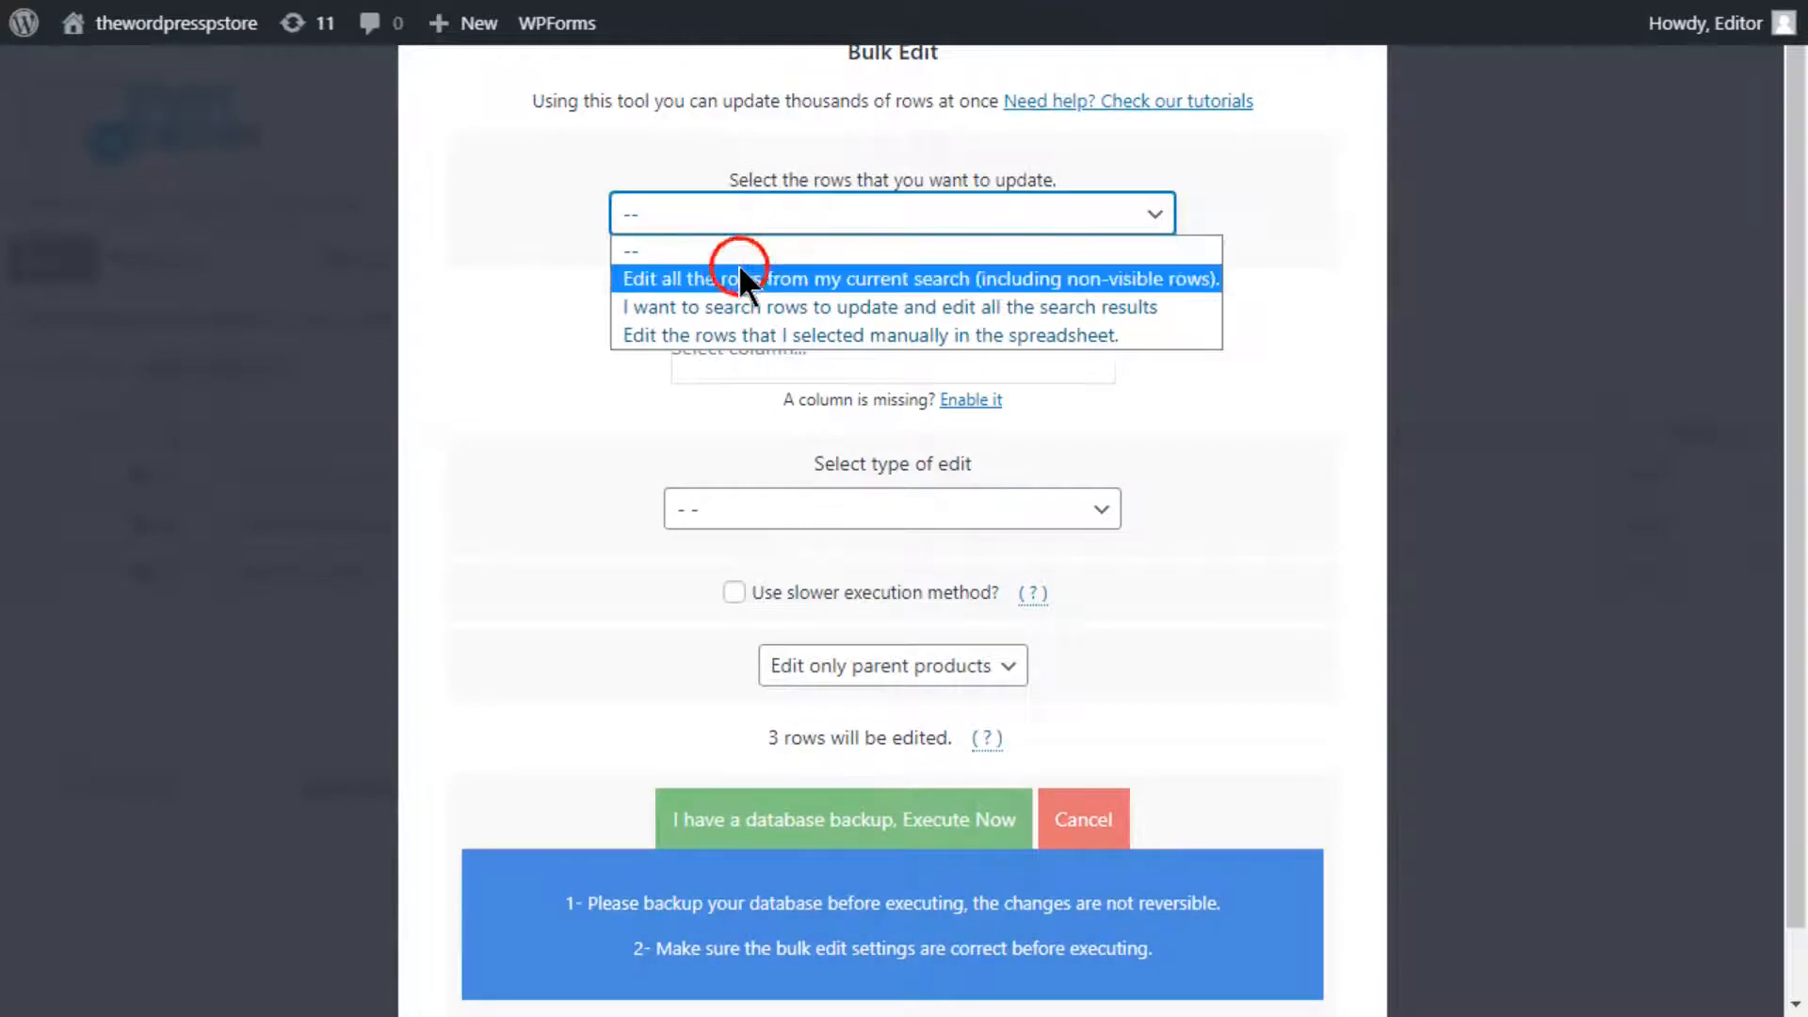
click(716, 344)
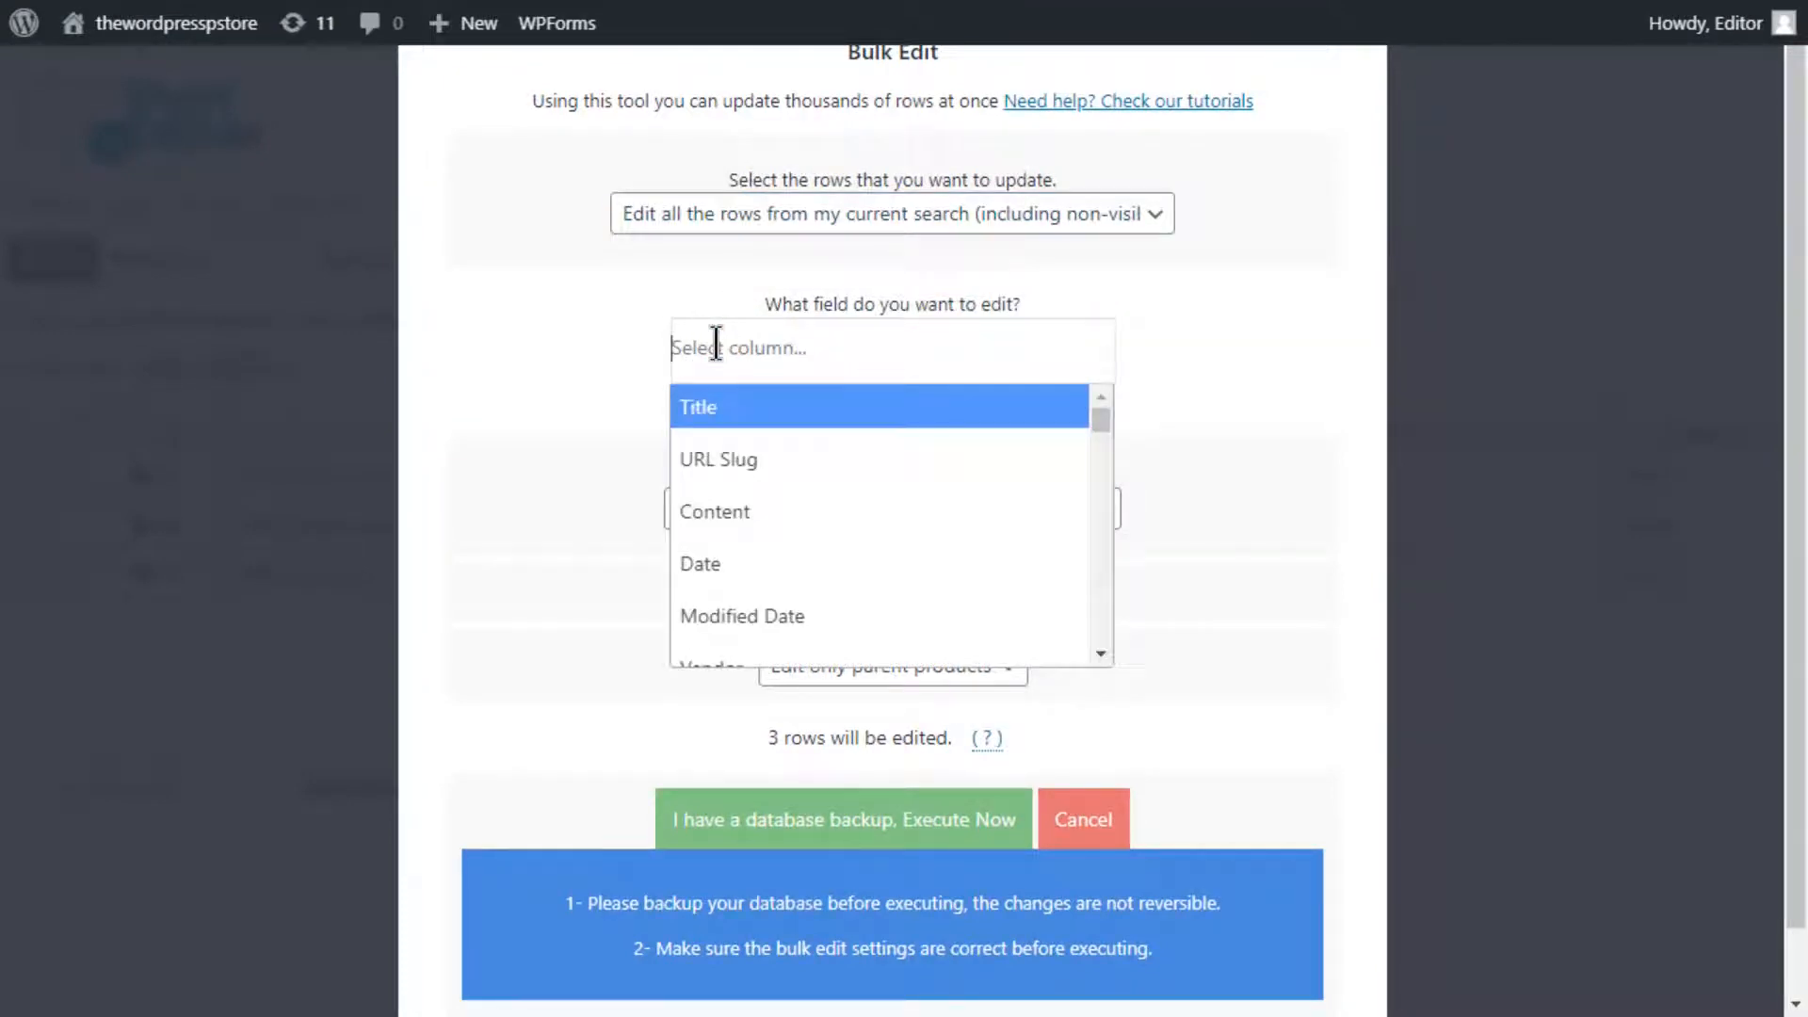
text(st)
click(738, 407)
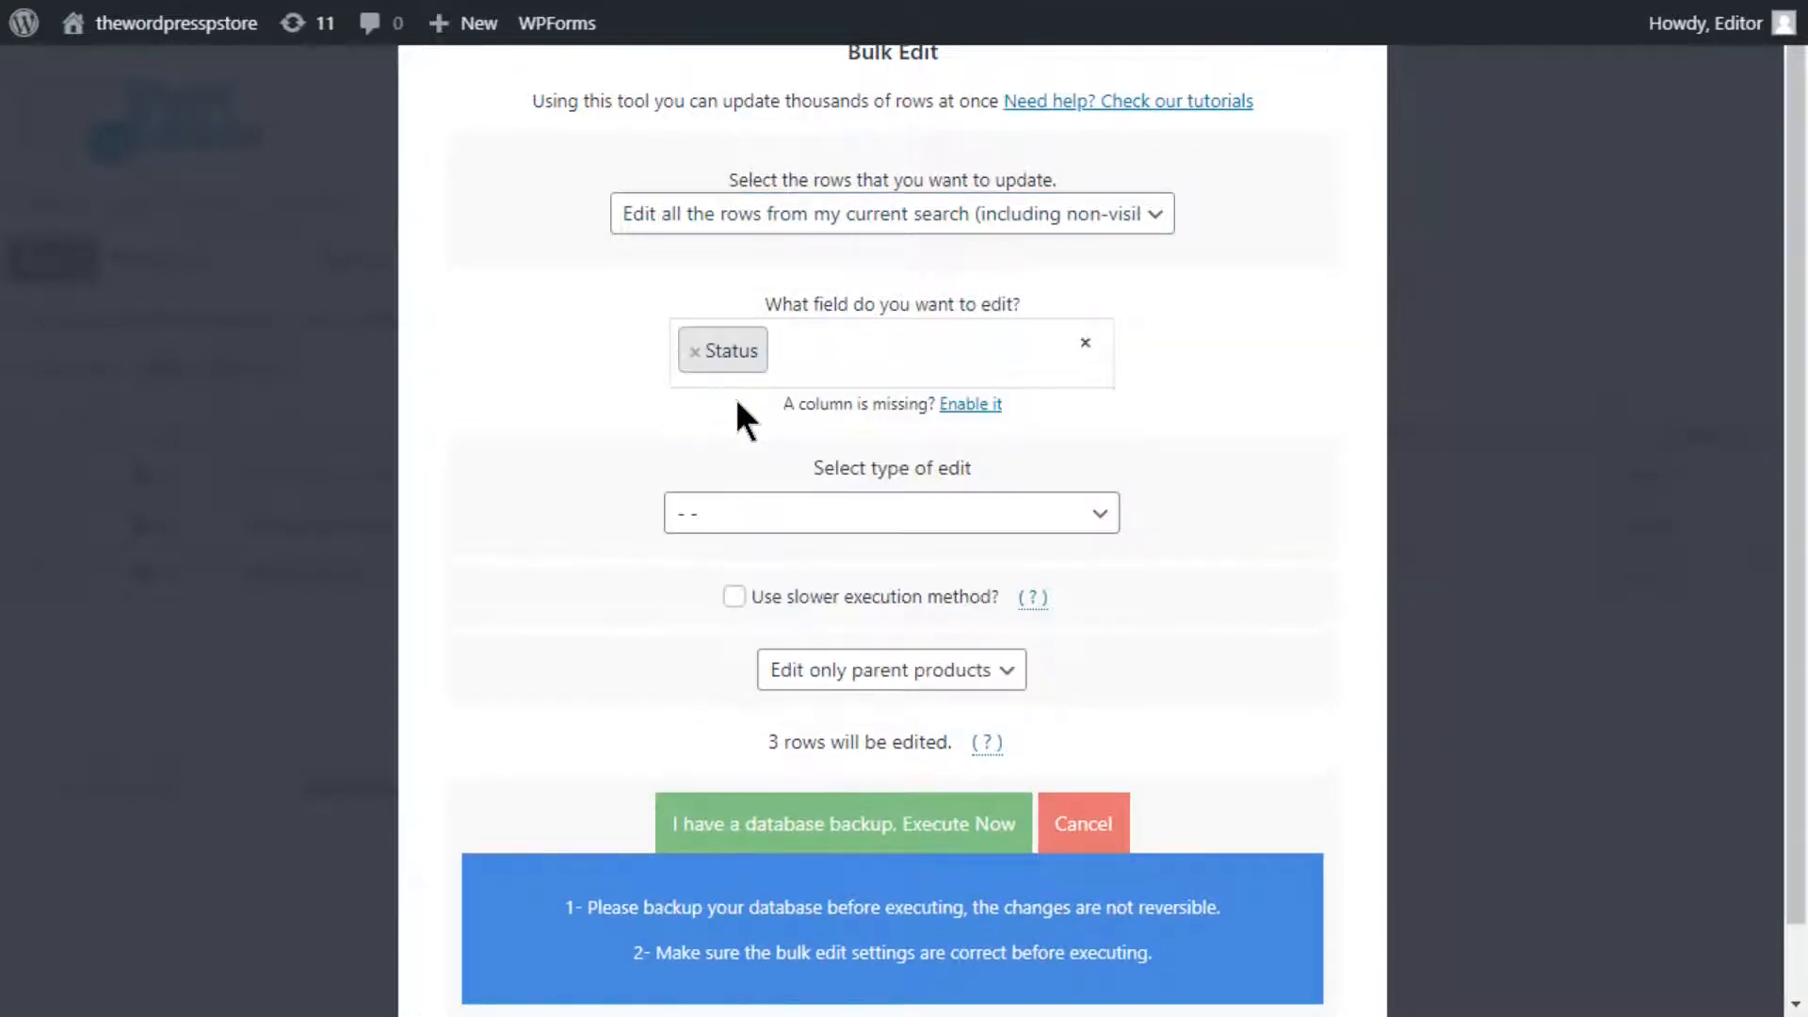
- Make the bulk edit set the Status value to Delete completely, execute it and close the bulk edit window
click(732, 514)
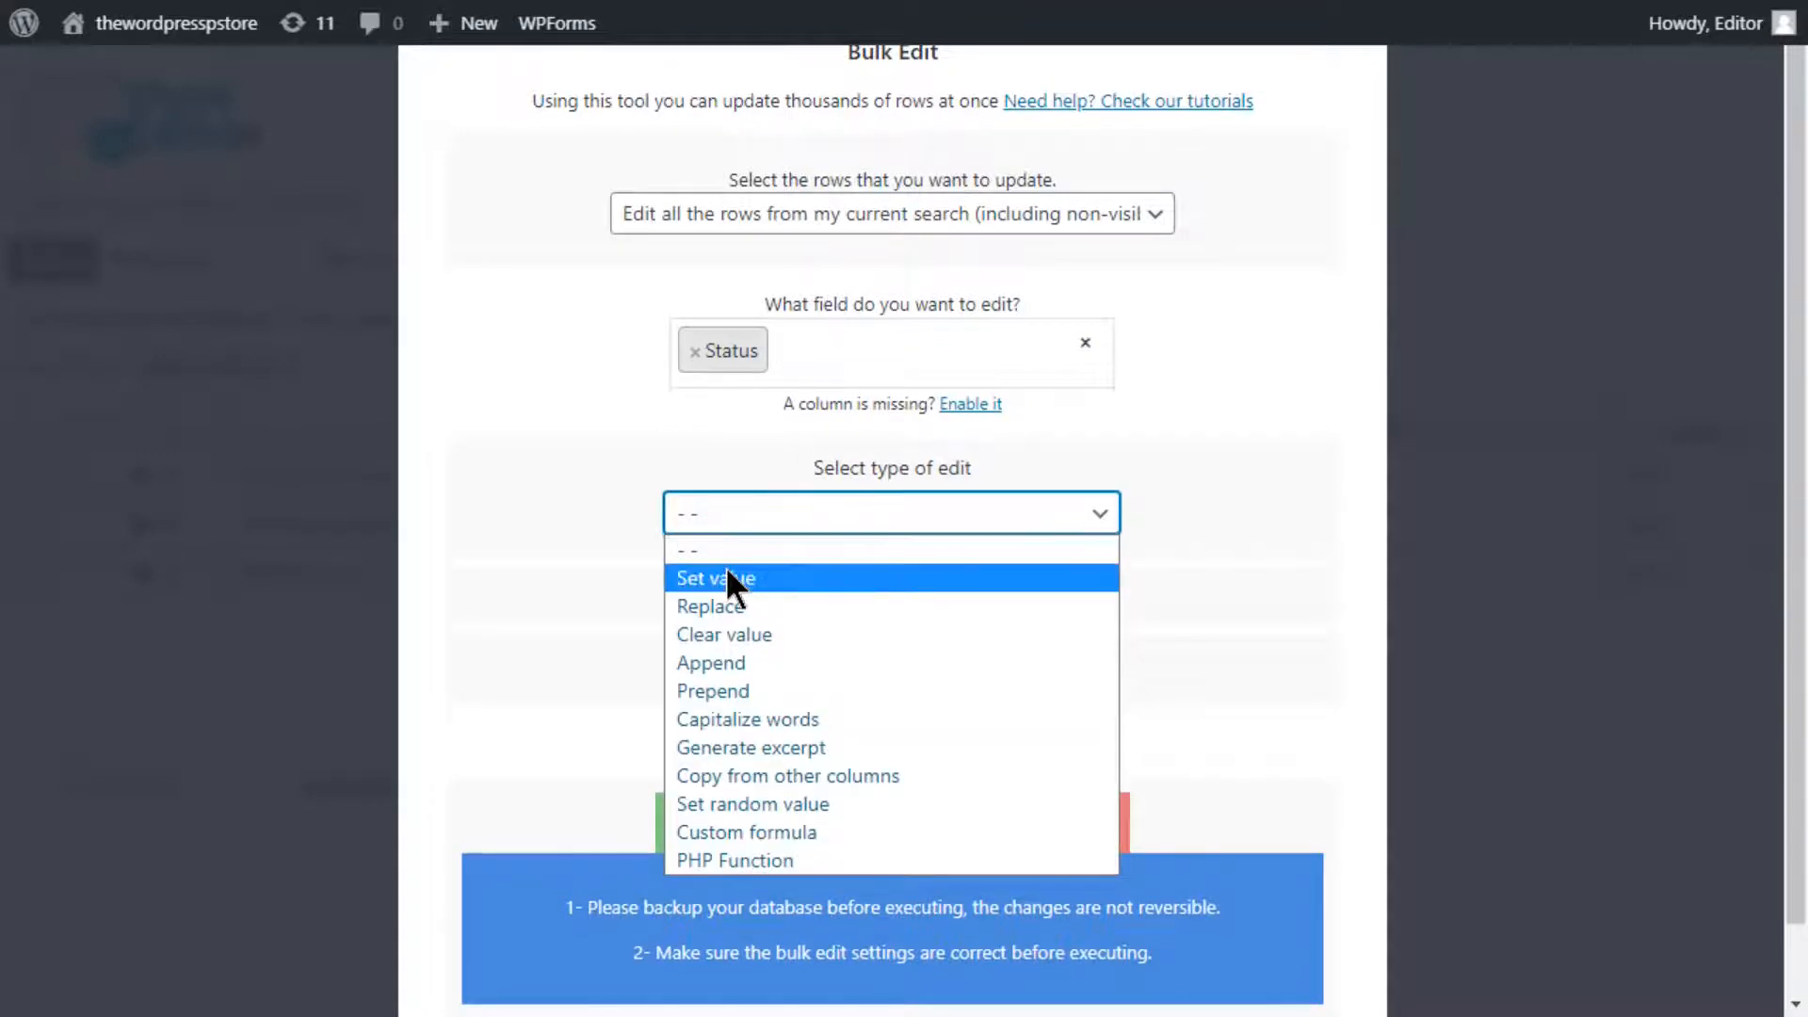
click(725, 568)
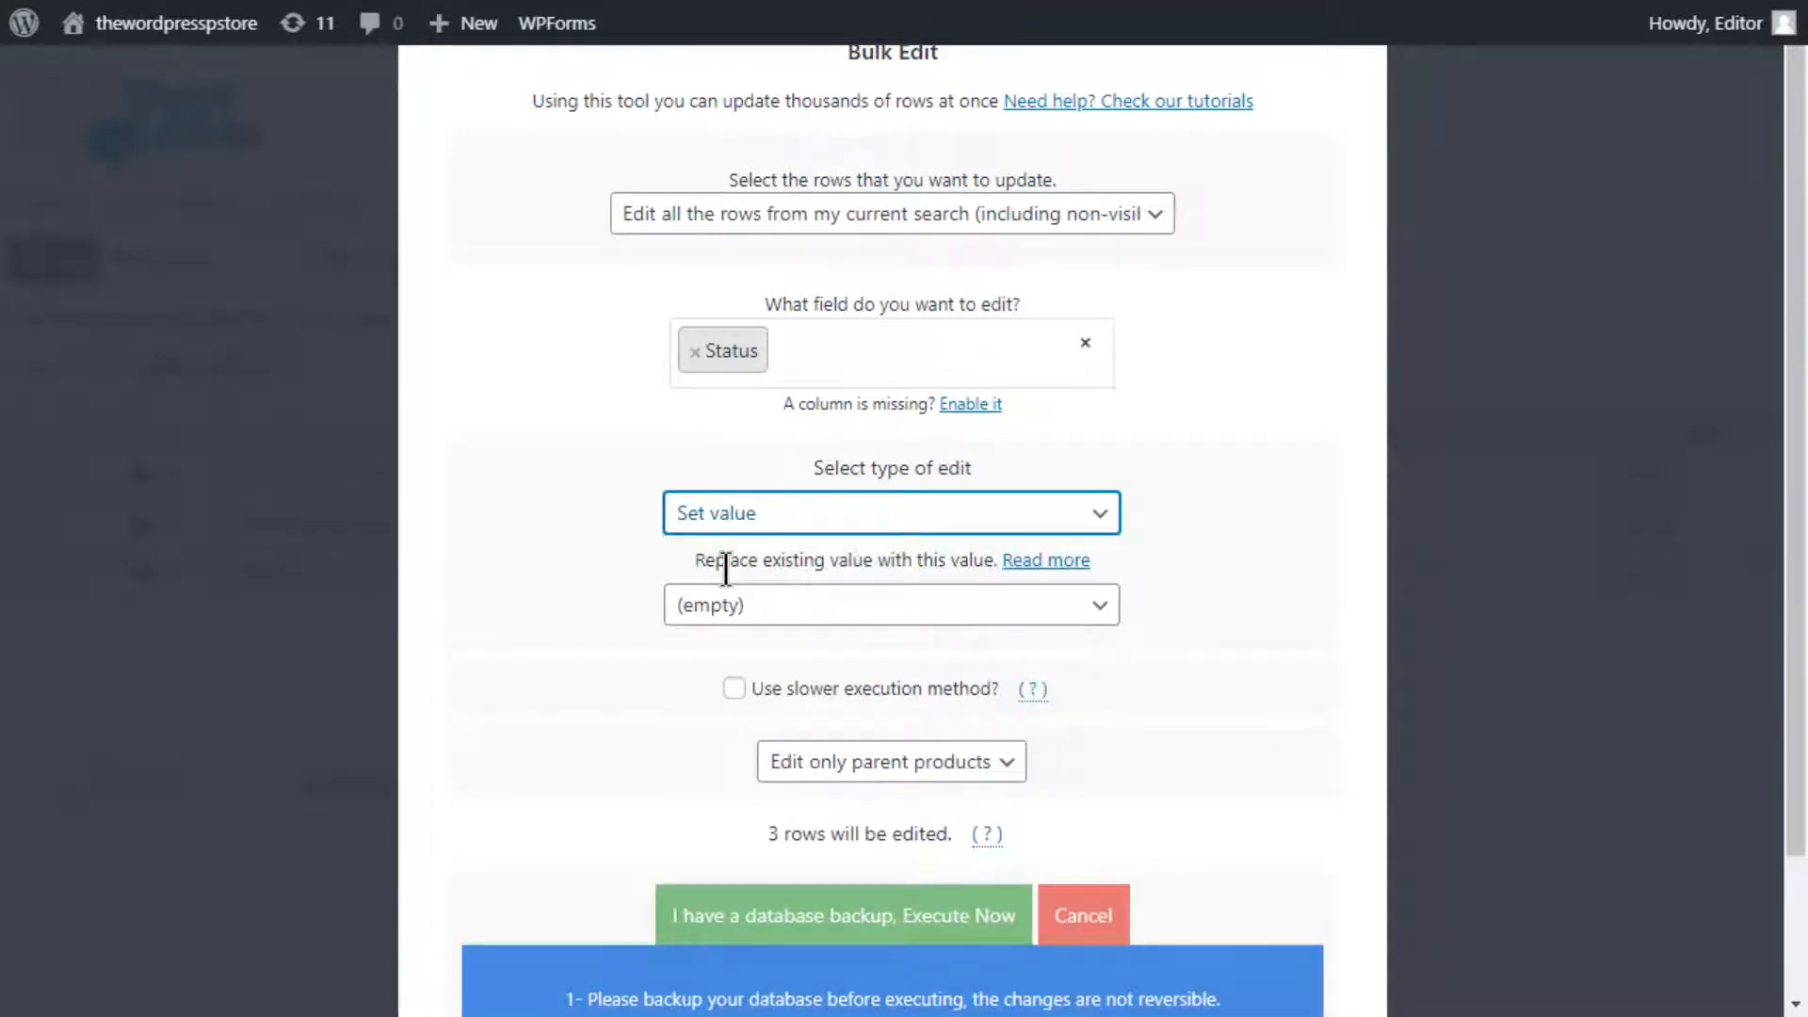
click(727, 608)
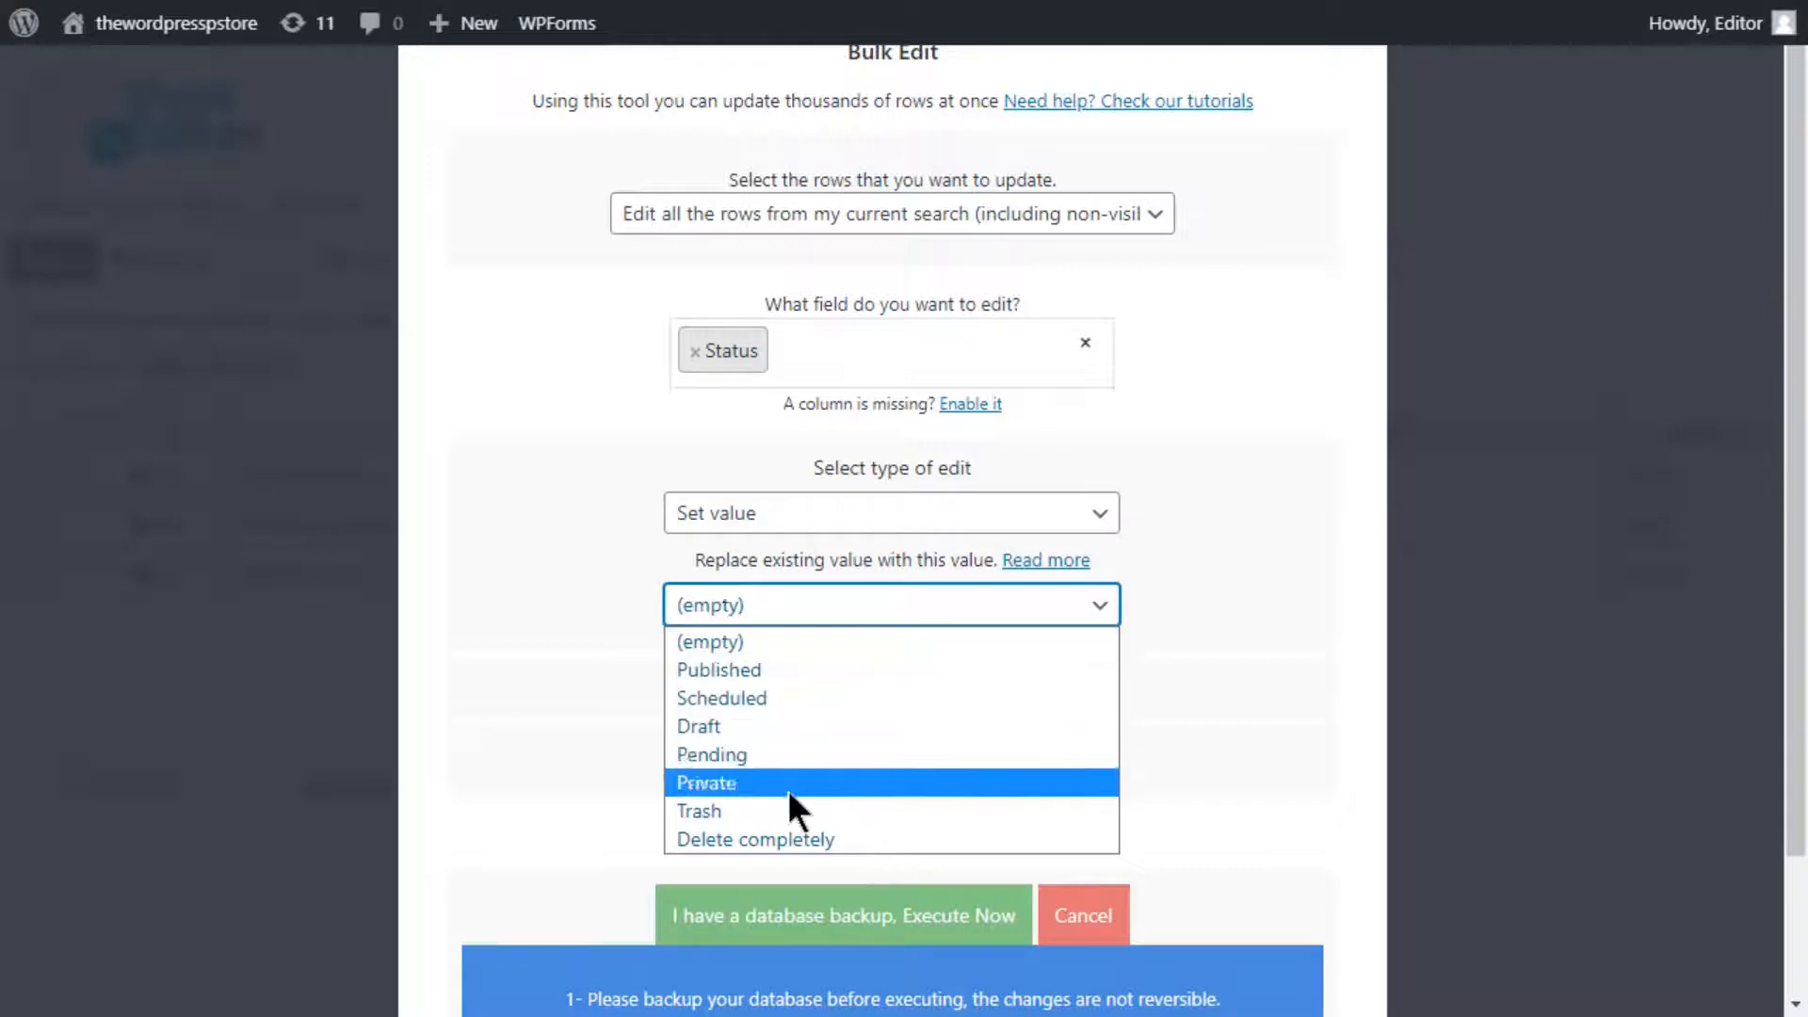
click(803, 845)
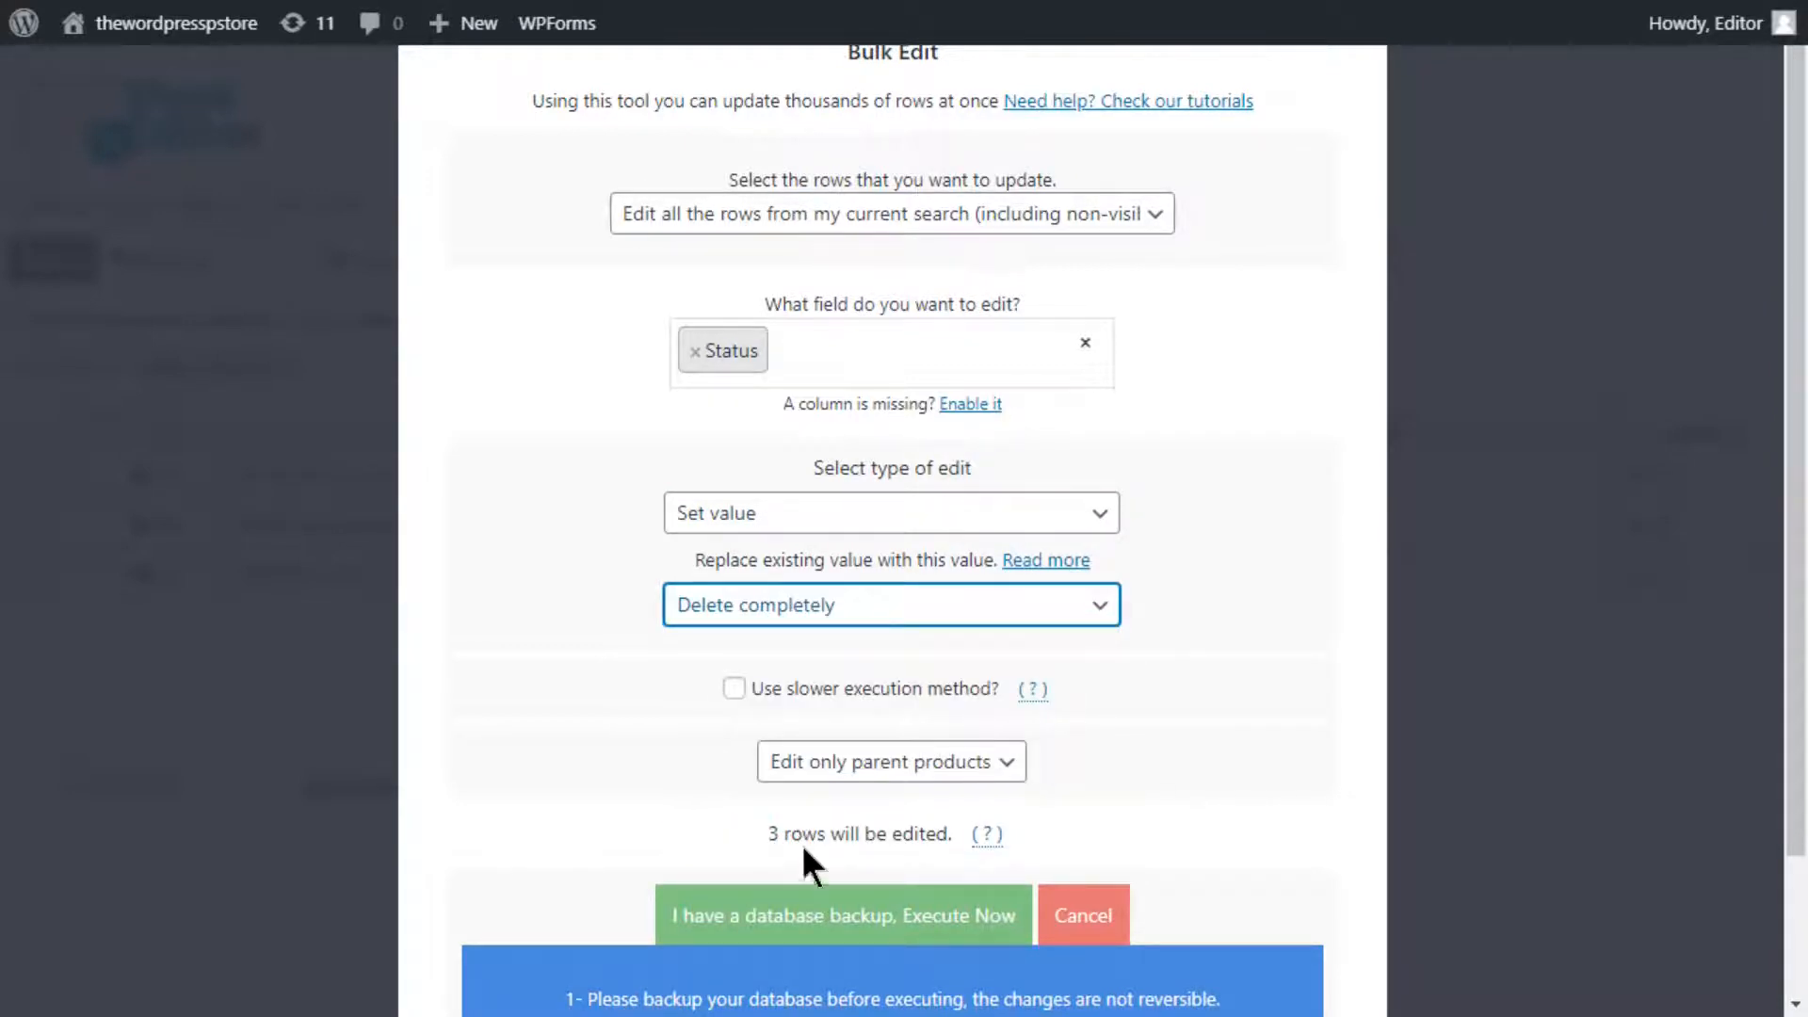
click(794, 916)
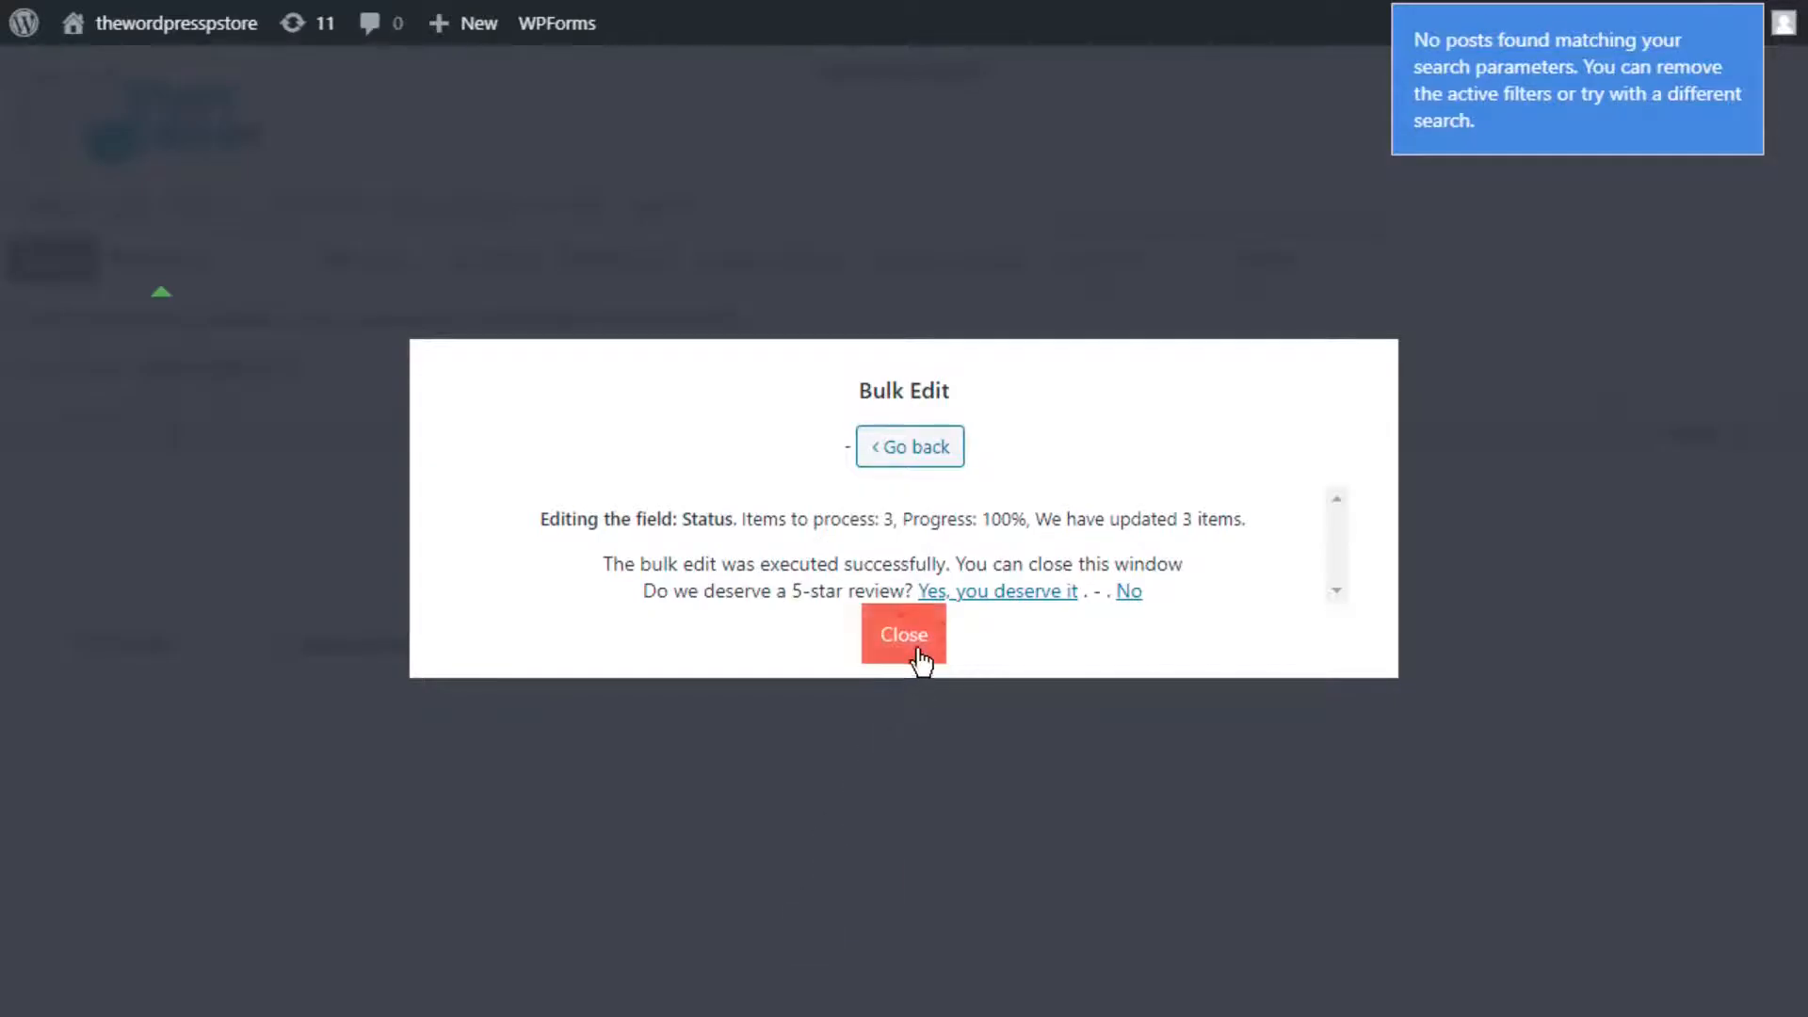
click(904, 640)
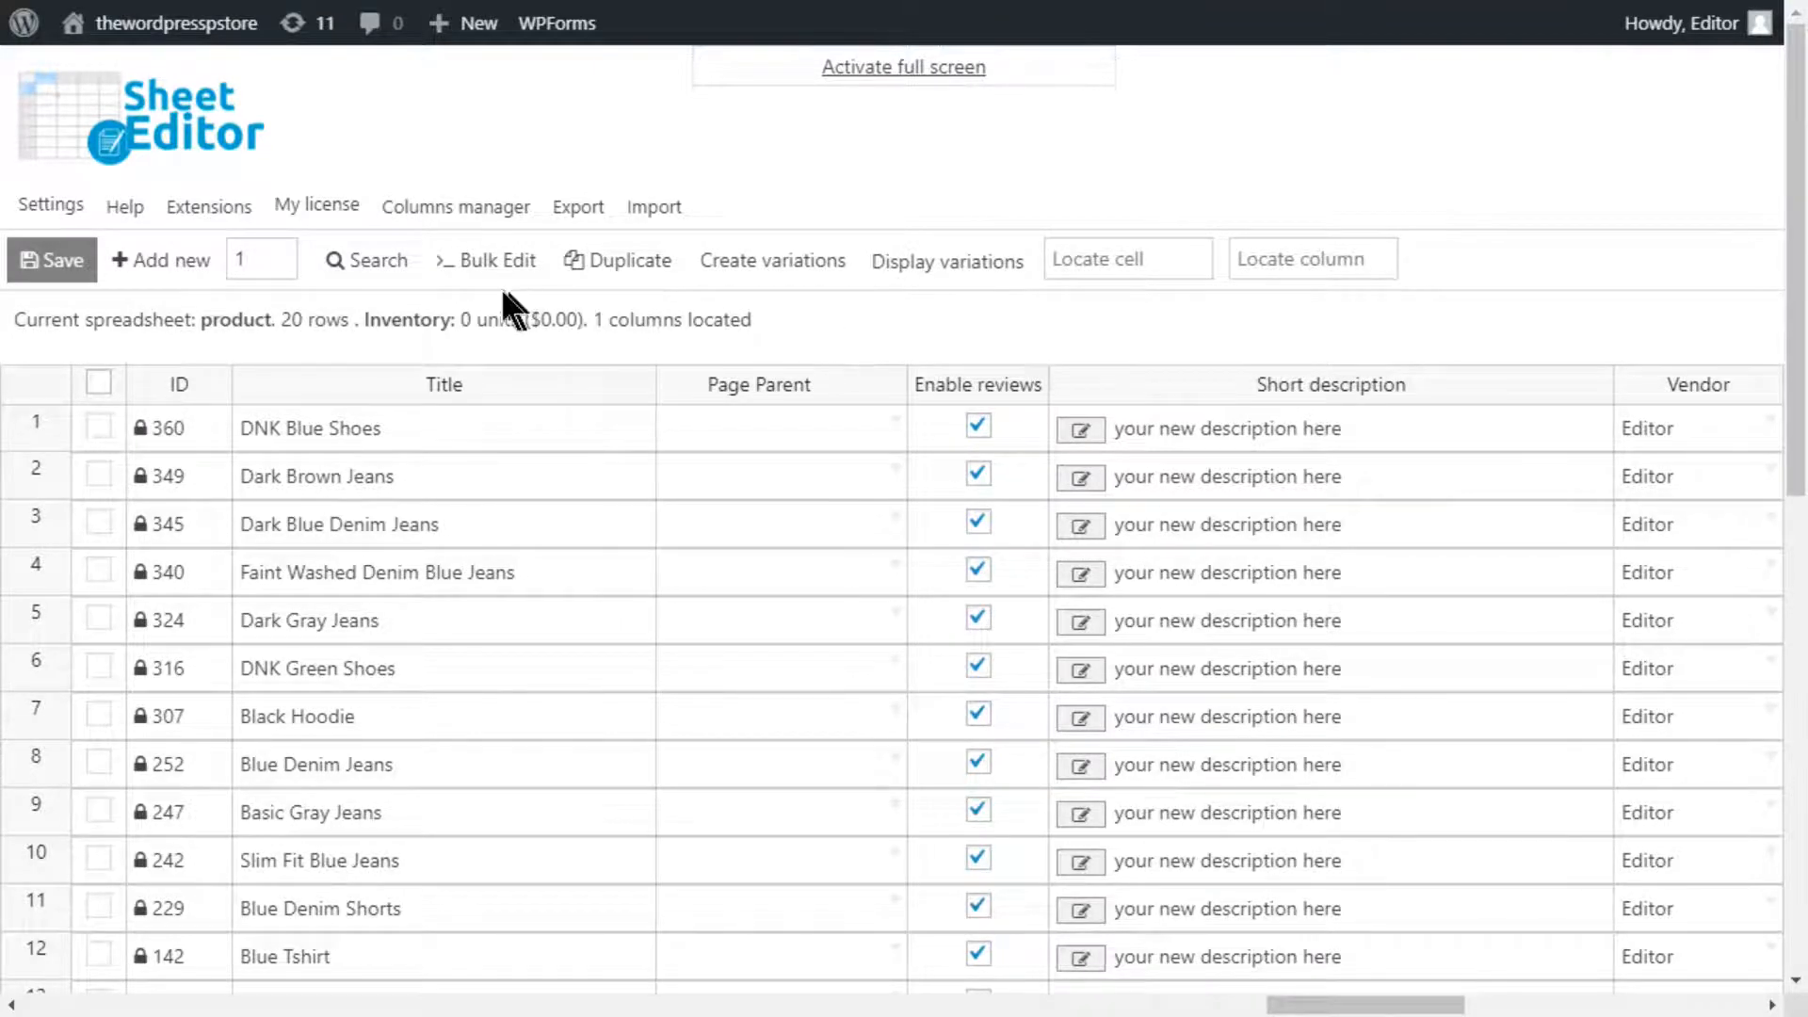
- Search the products for those with the Product Color Black and the product category Men
click(371, 252)
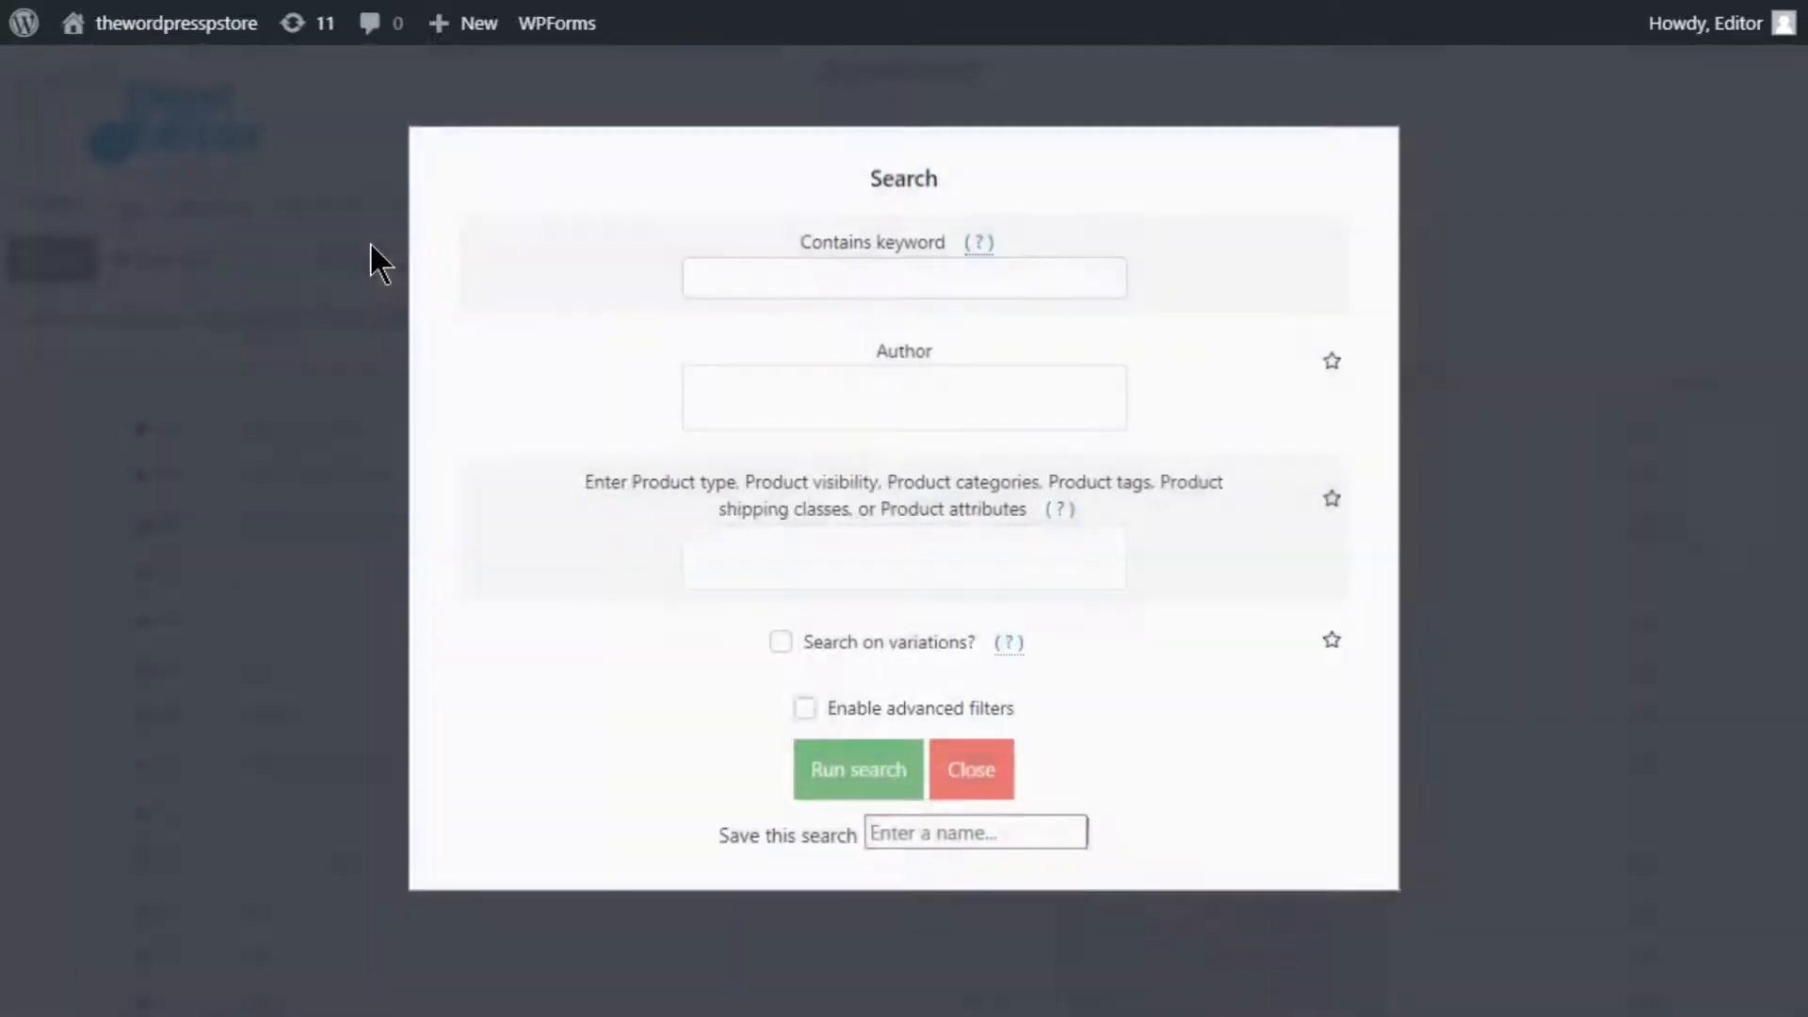
click(754, 584)
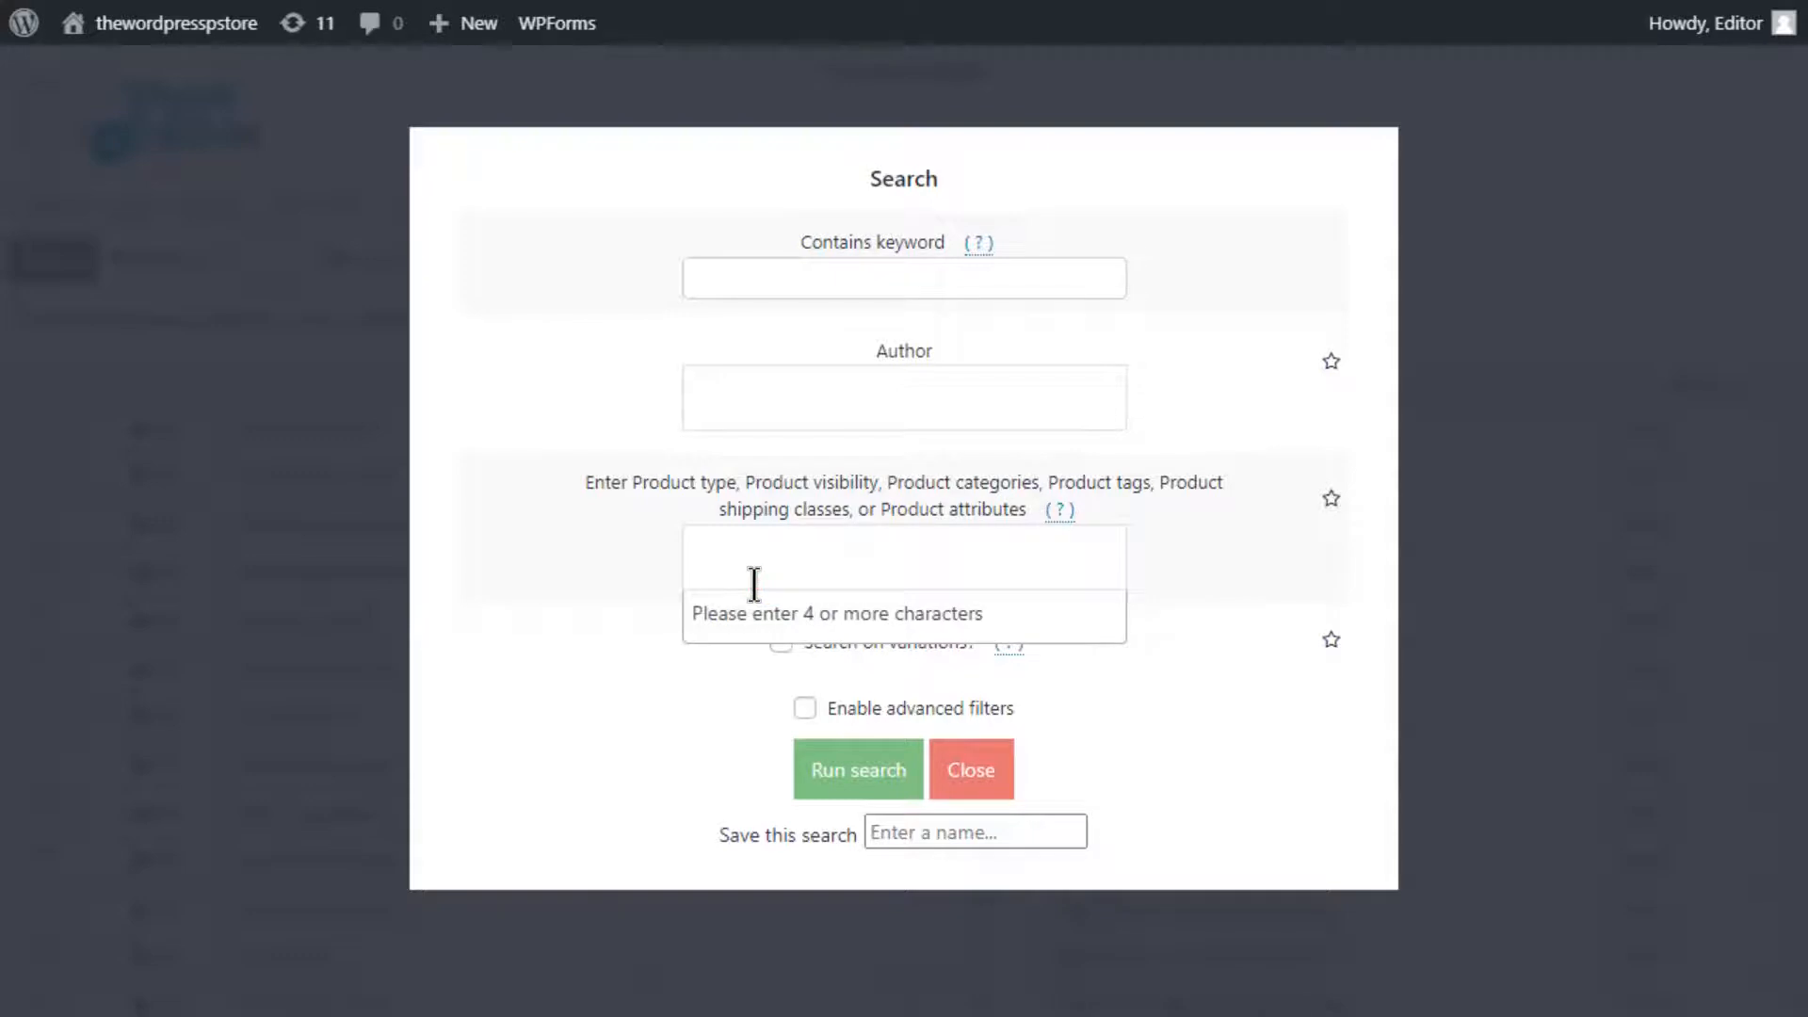
text(Black)
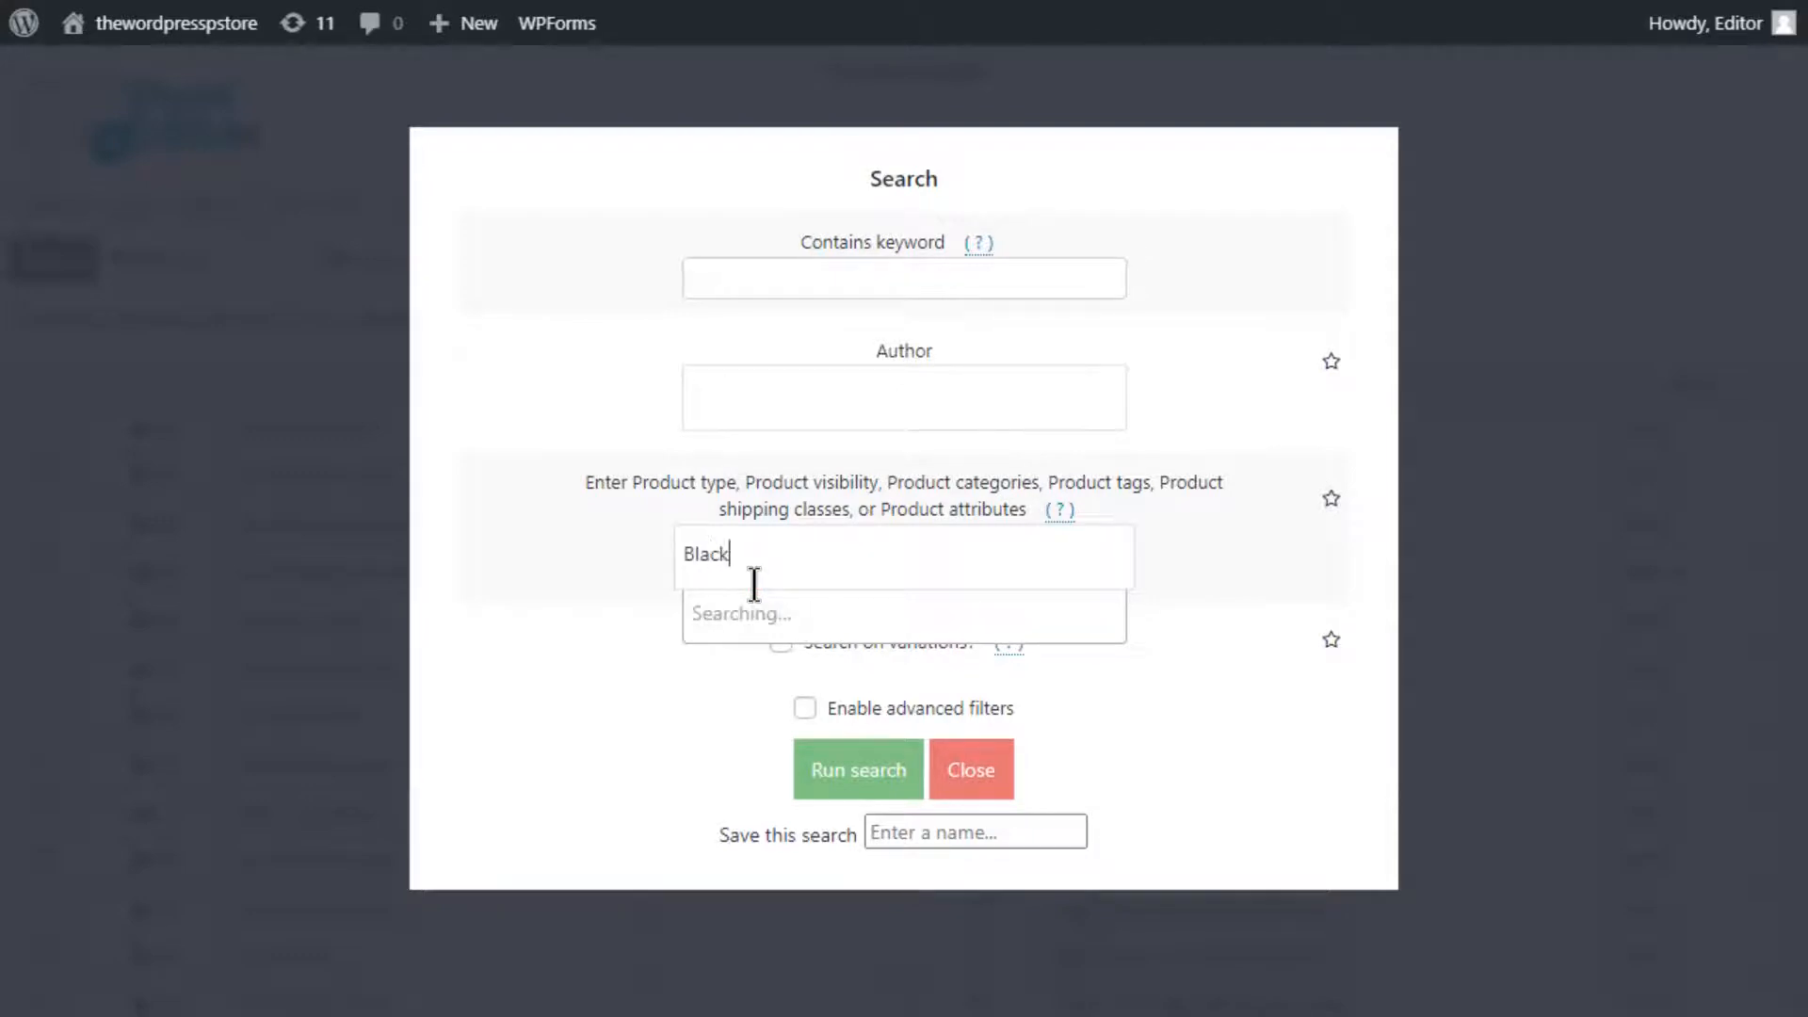
click(774, 665)
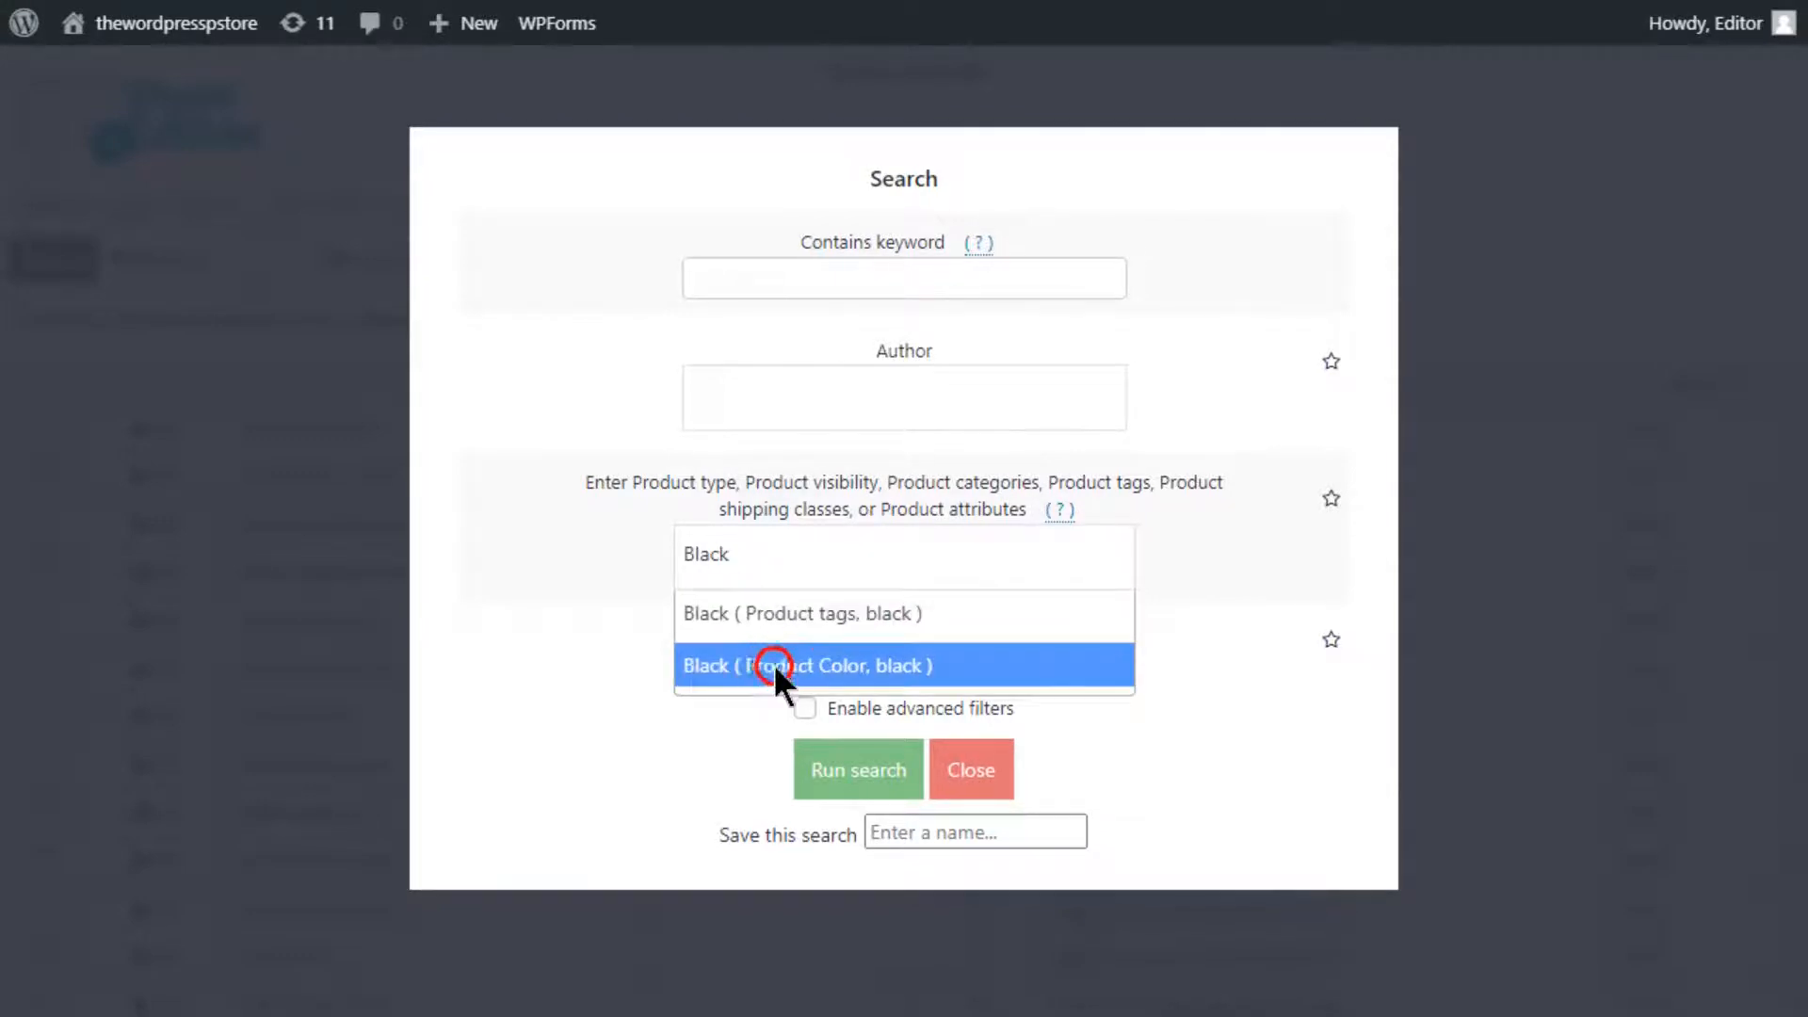
text(Men)
click(817, 612)
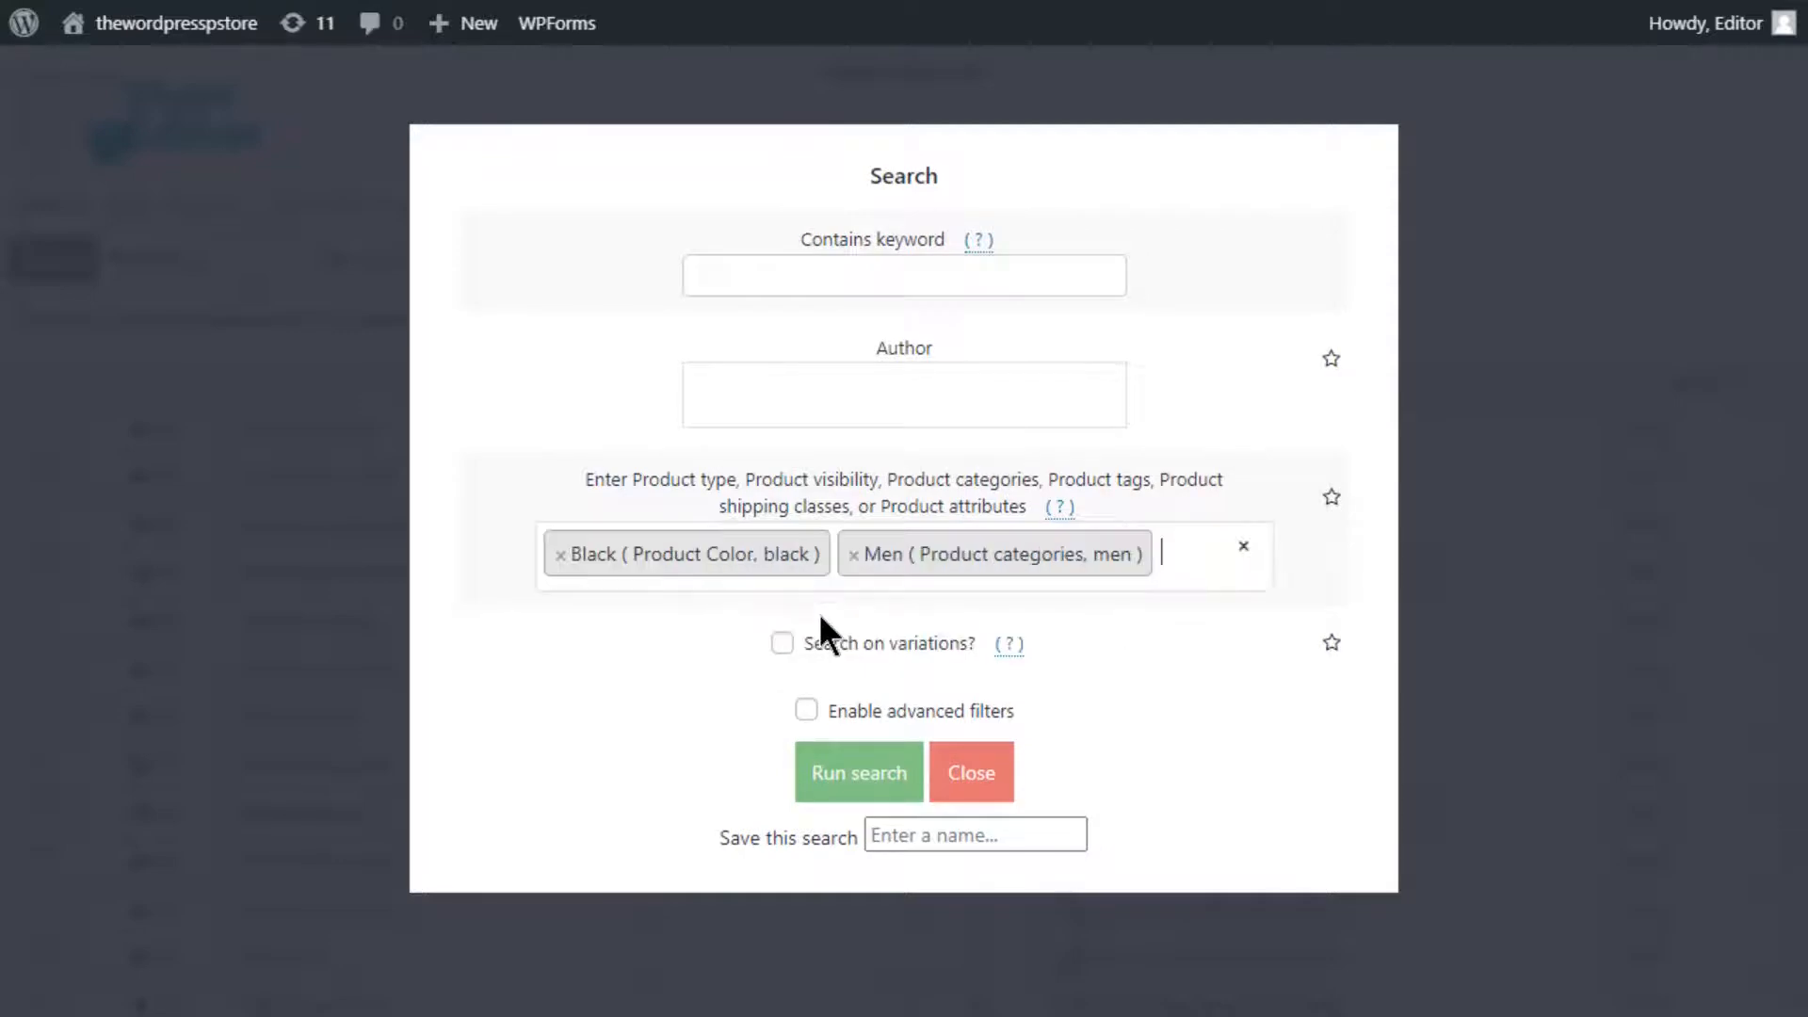
click(832, 771)
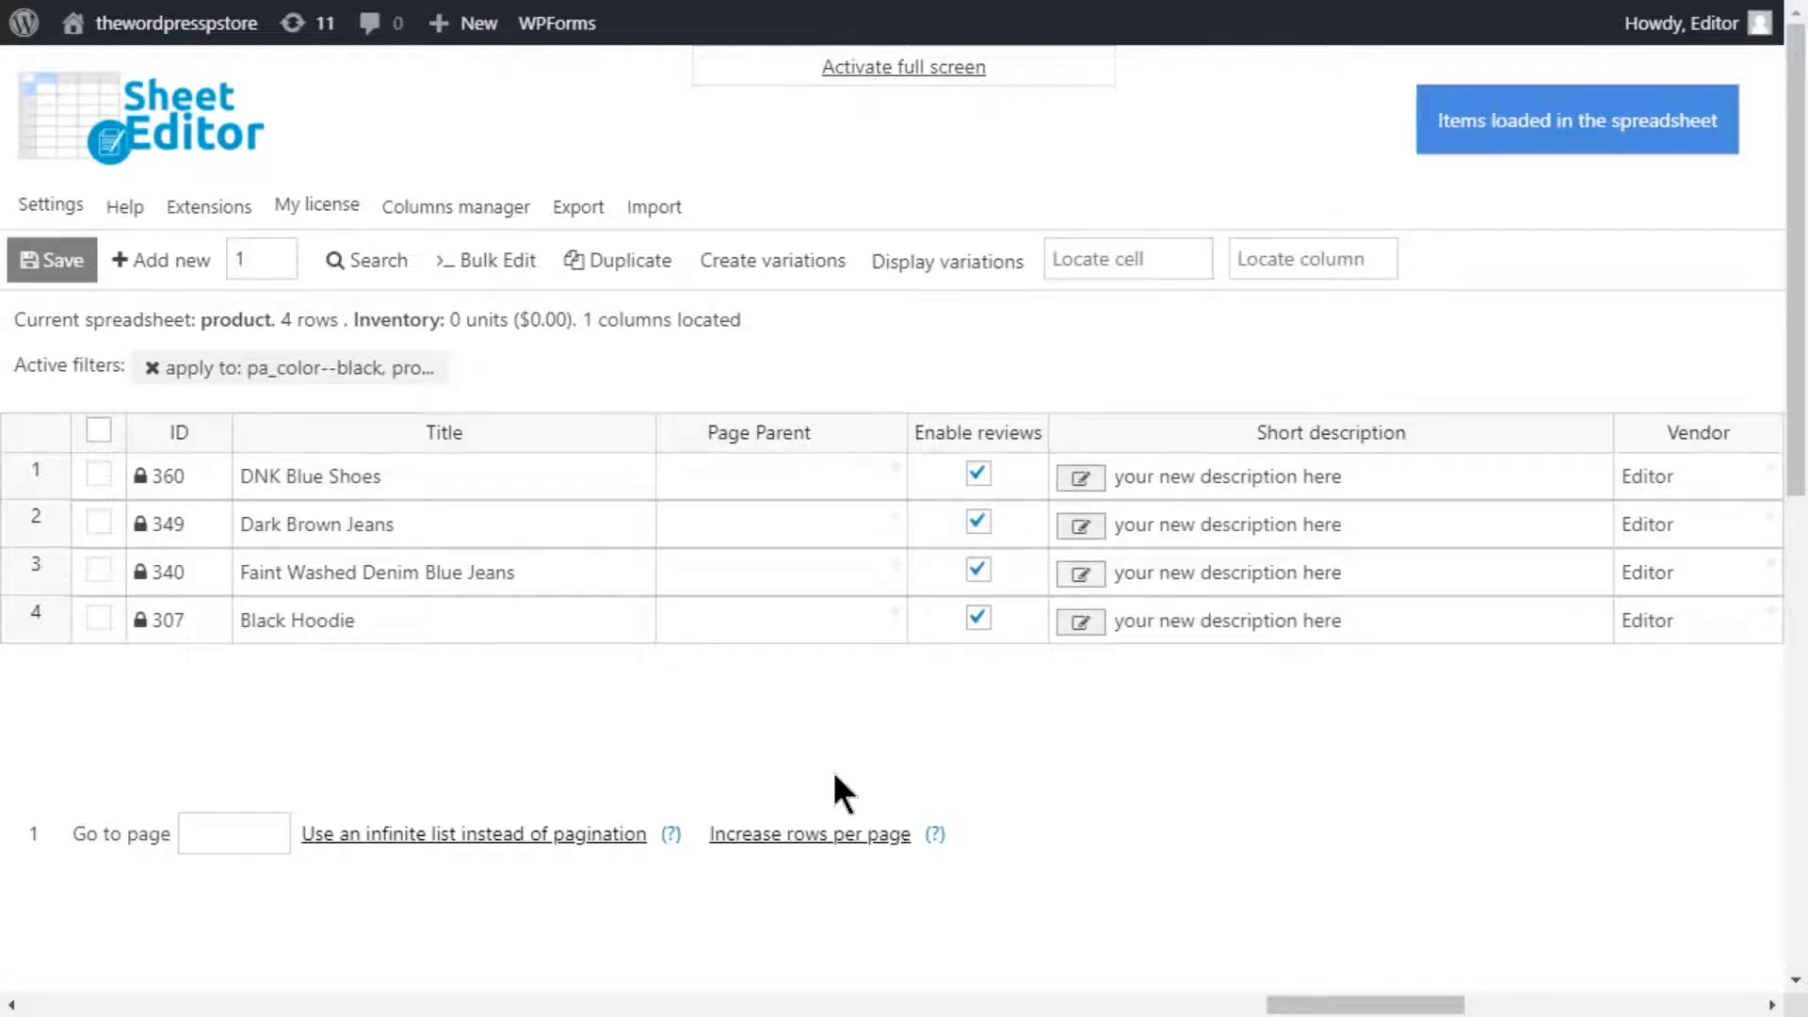
- Set up a bulk edit of the Status field for all rows from the black men's products search
click(494, 268)
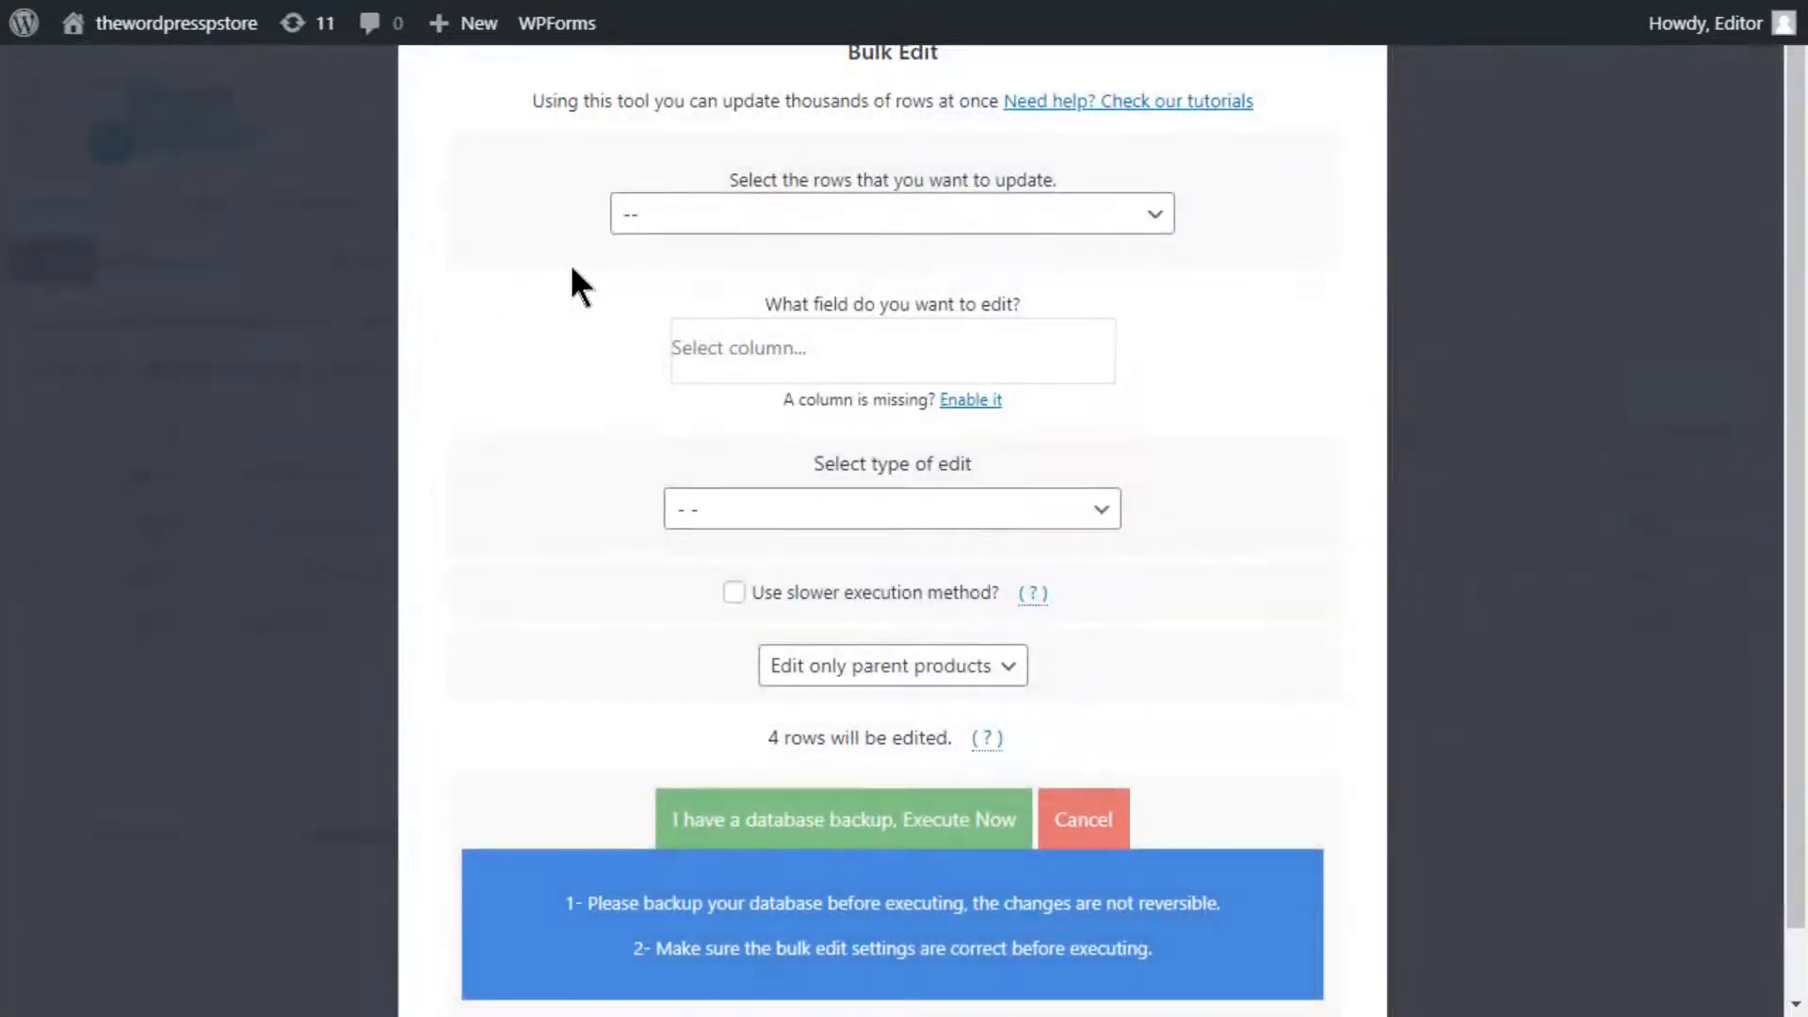
click(764, 217)
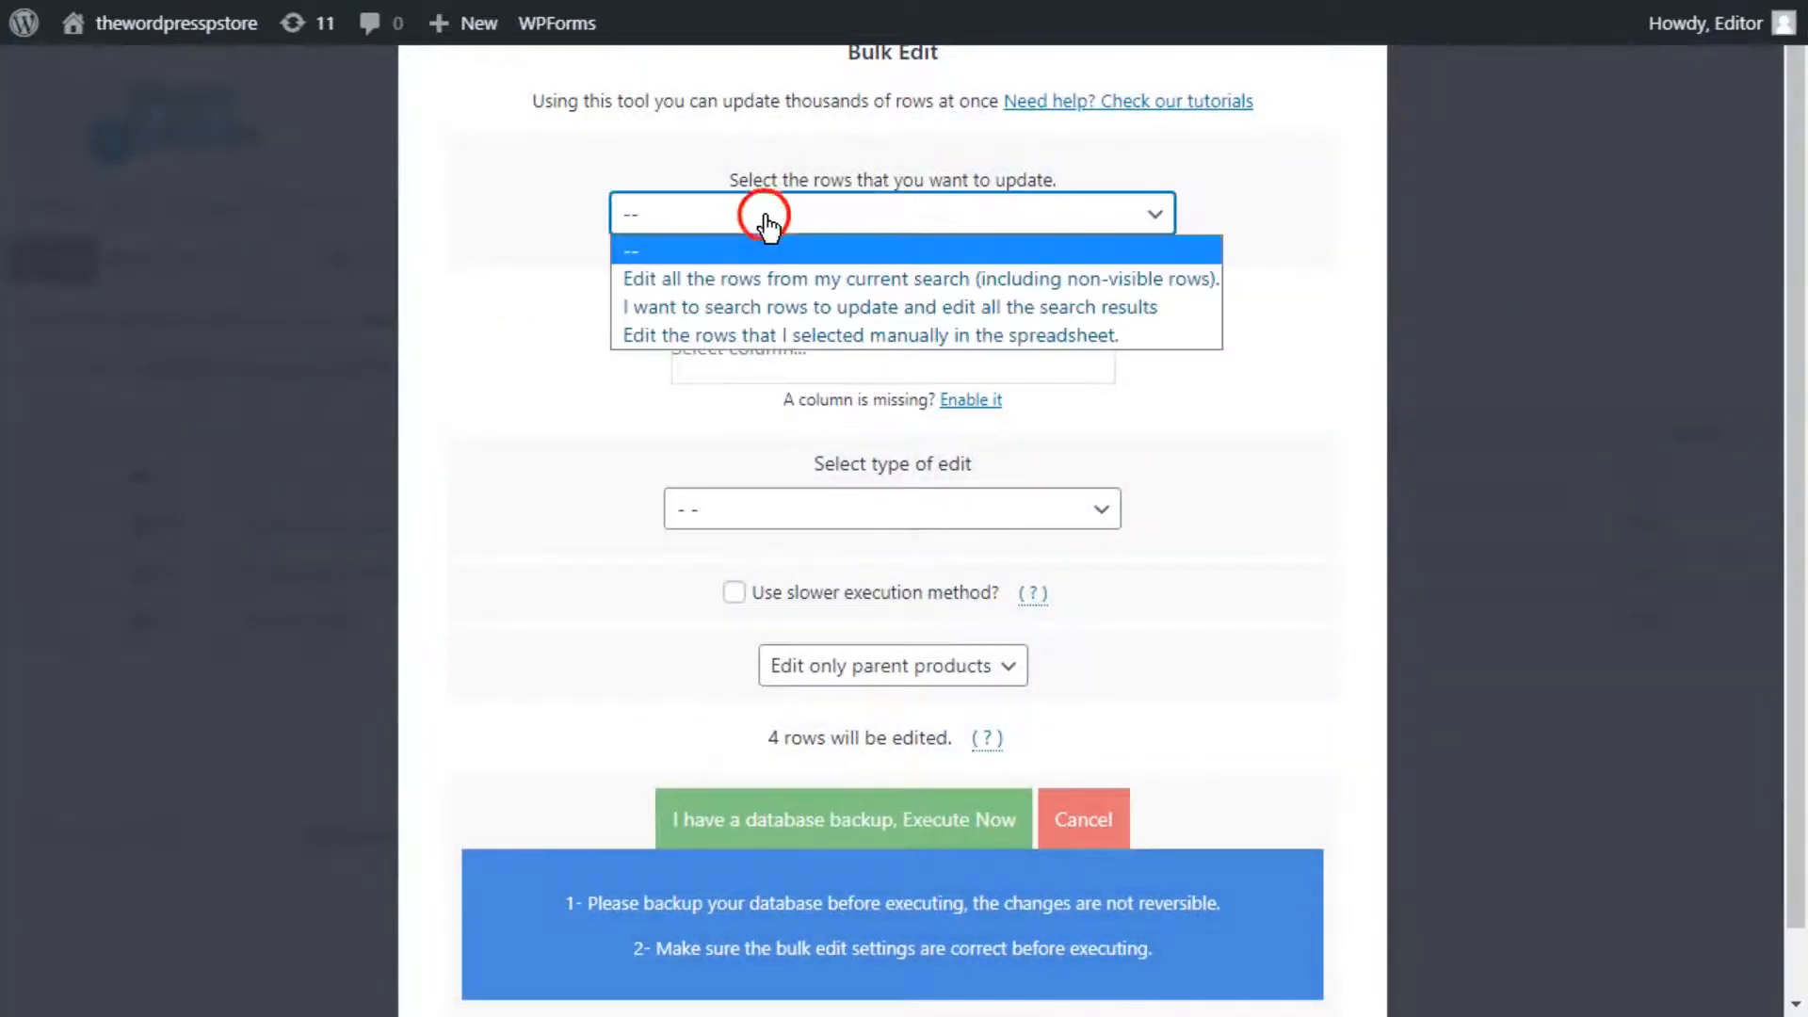
click(770, 279)
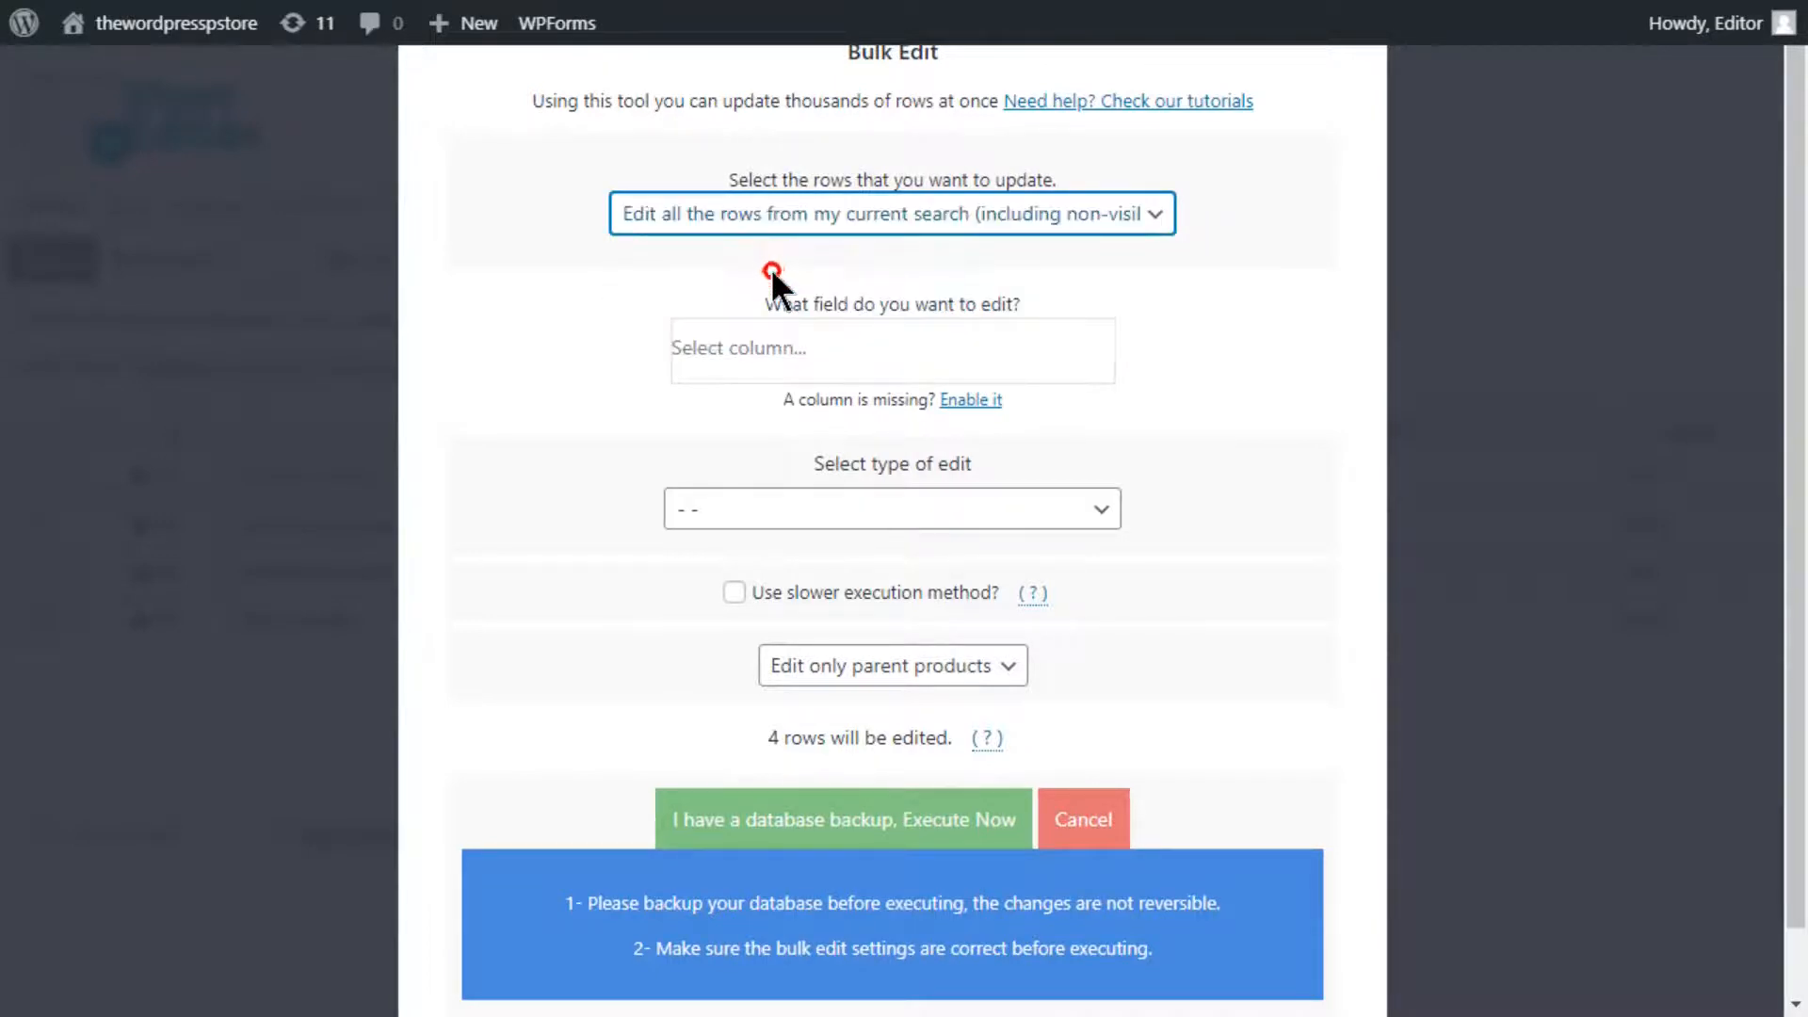
click(770, 345)
text(sta)
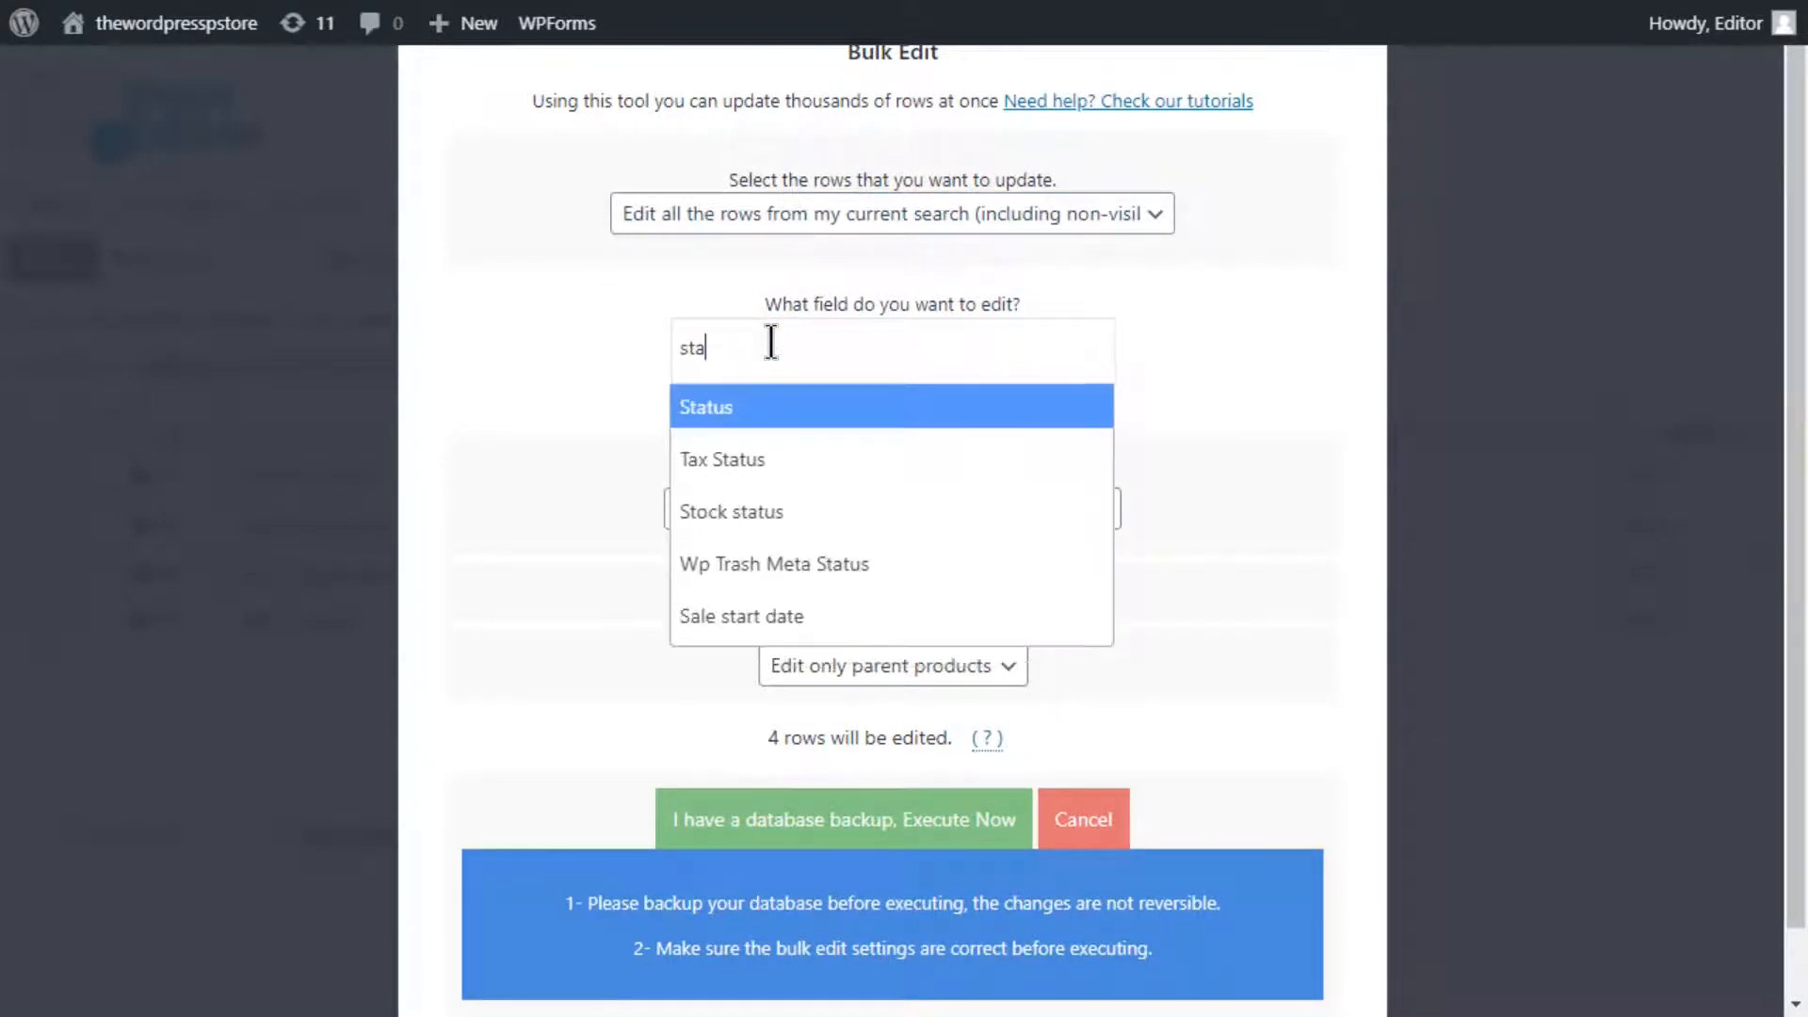
click(789, 405)
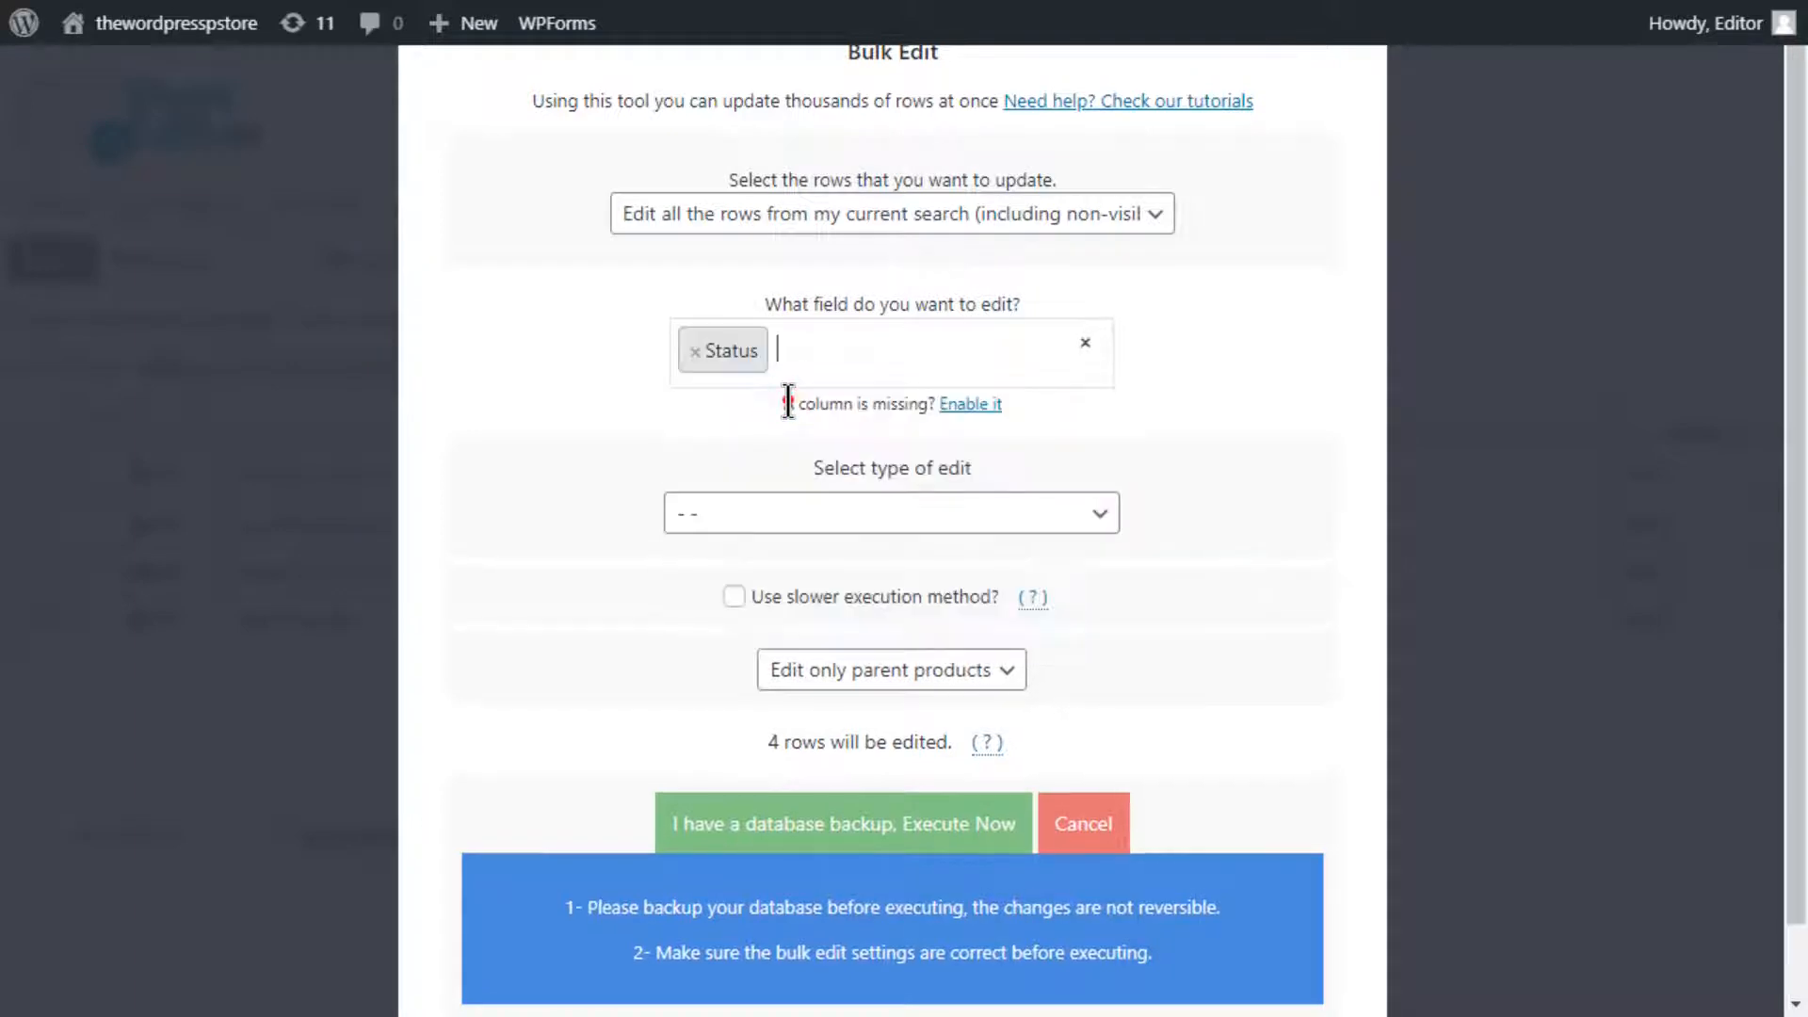
- Set the Status value to Trash for the black men's products, execute the bulk edit and close its window
click(751, 512)
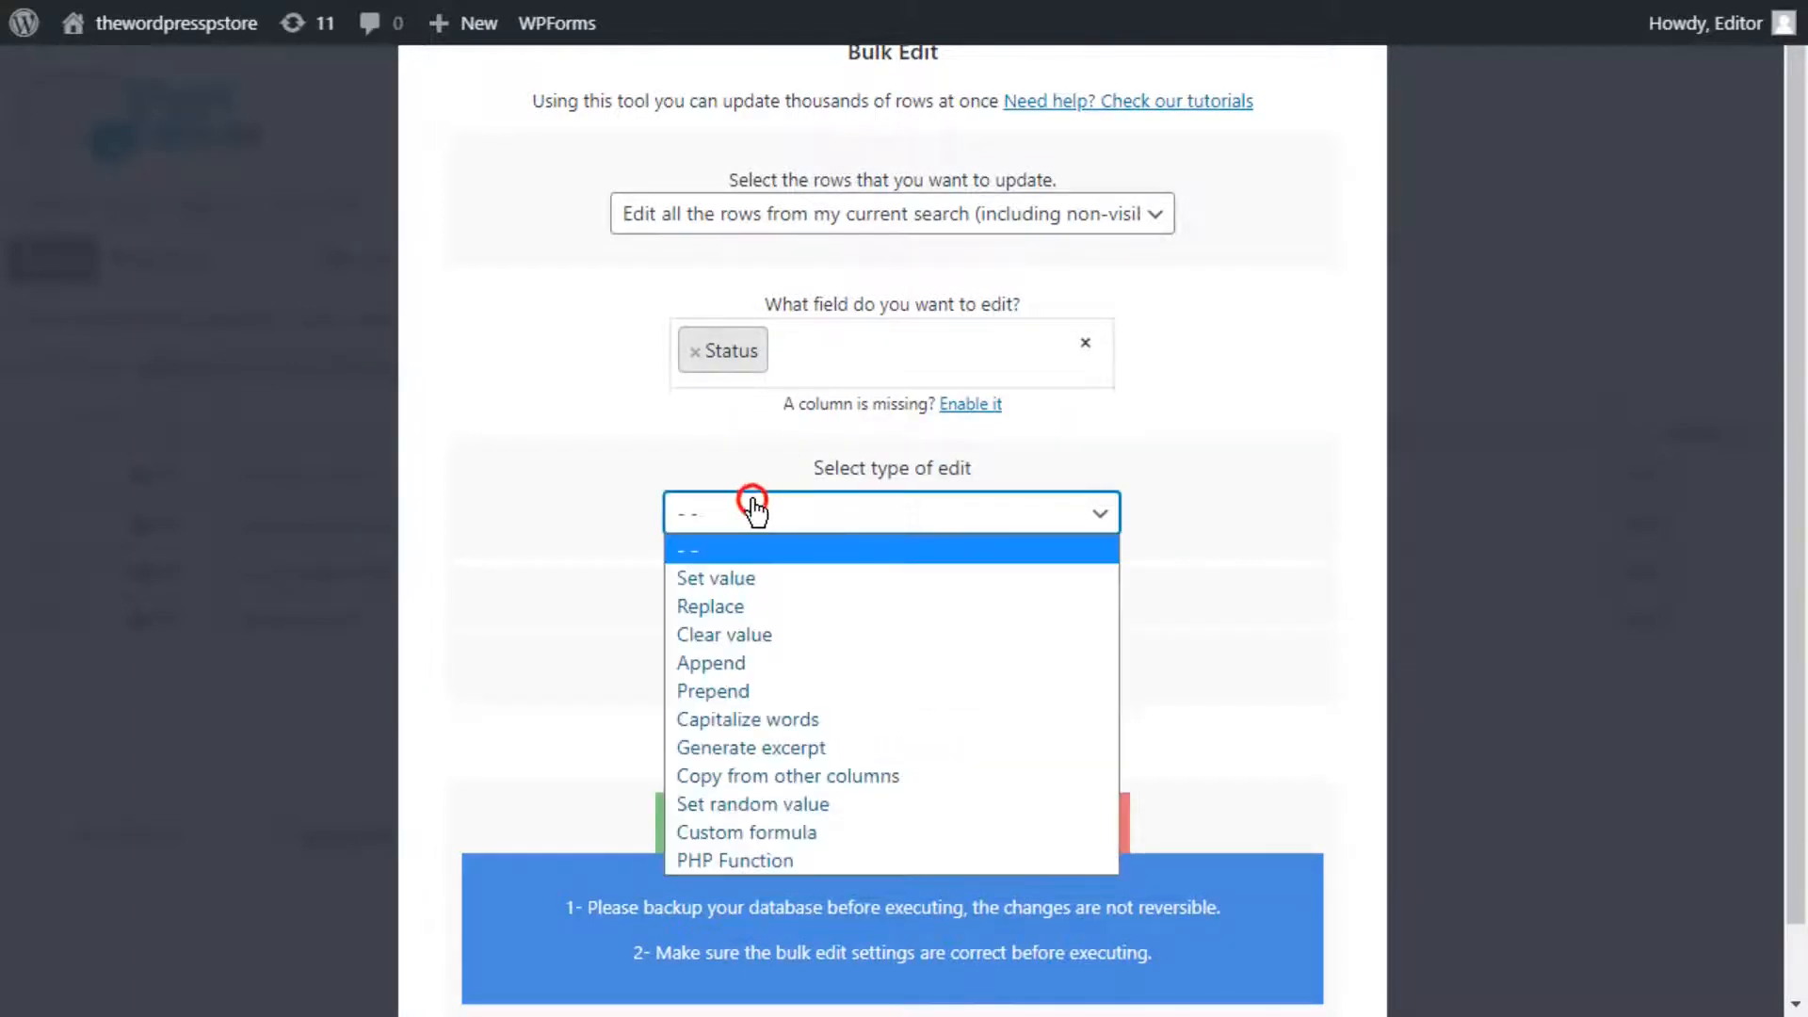
click(753, 572)
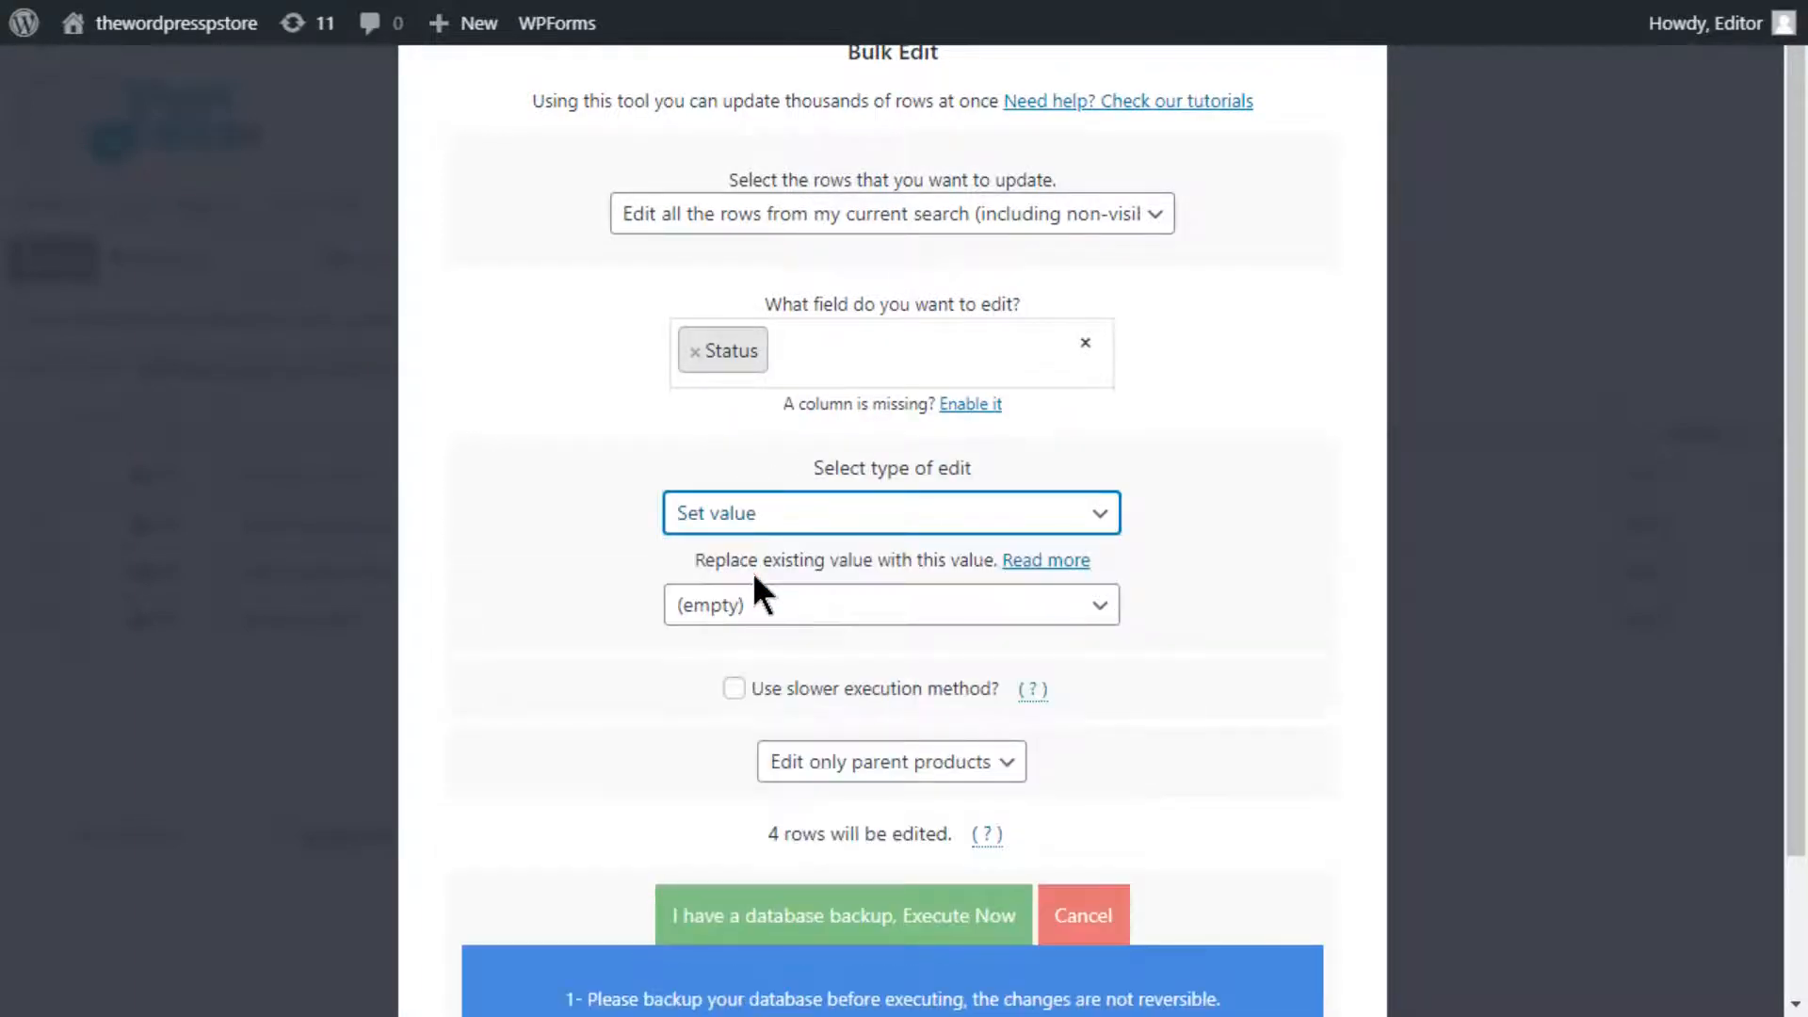
click(751, 603)
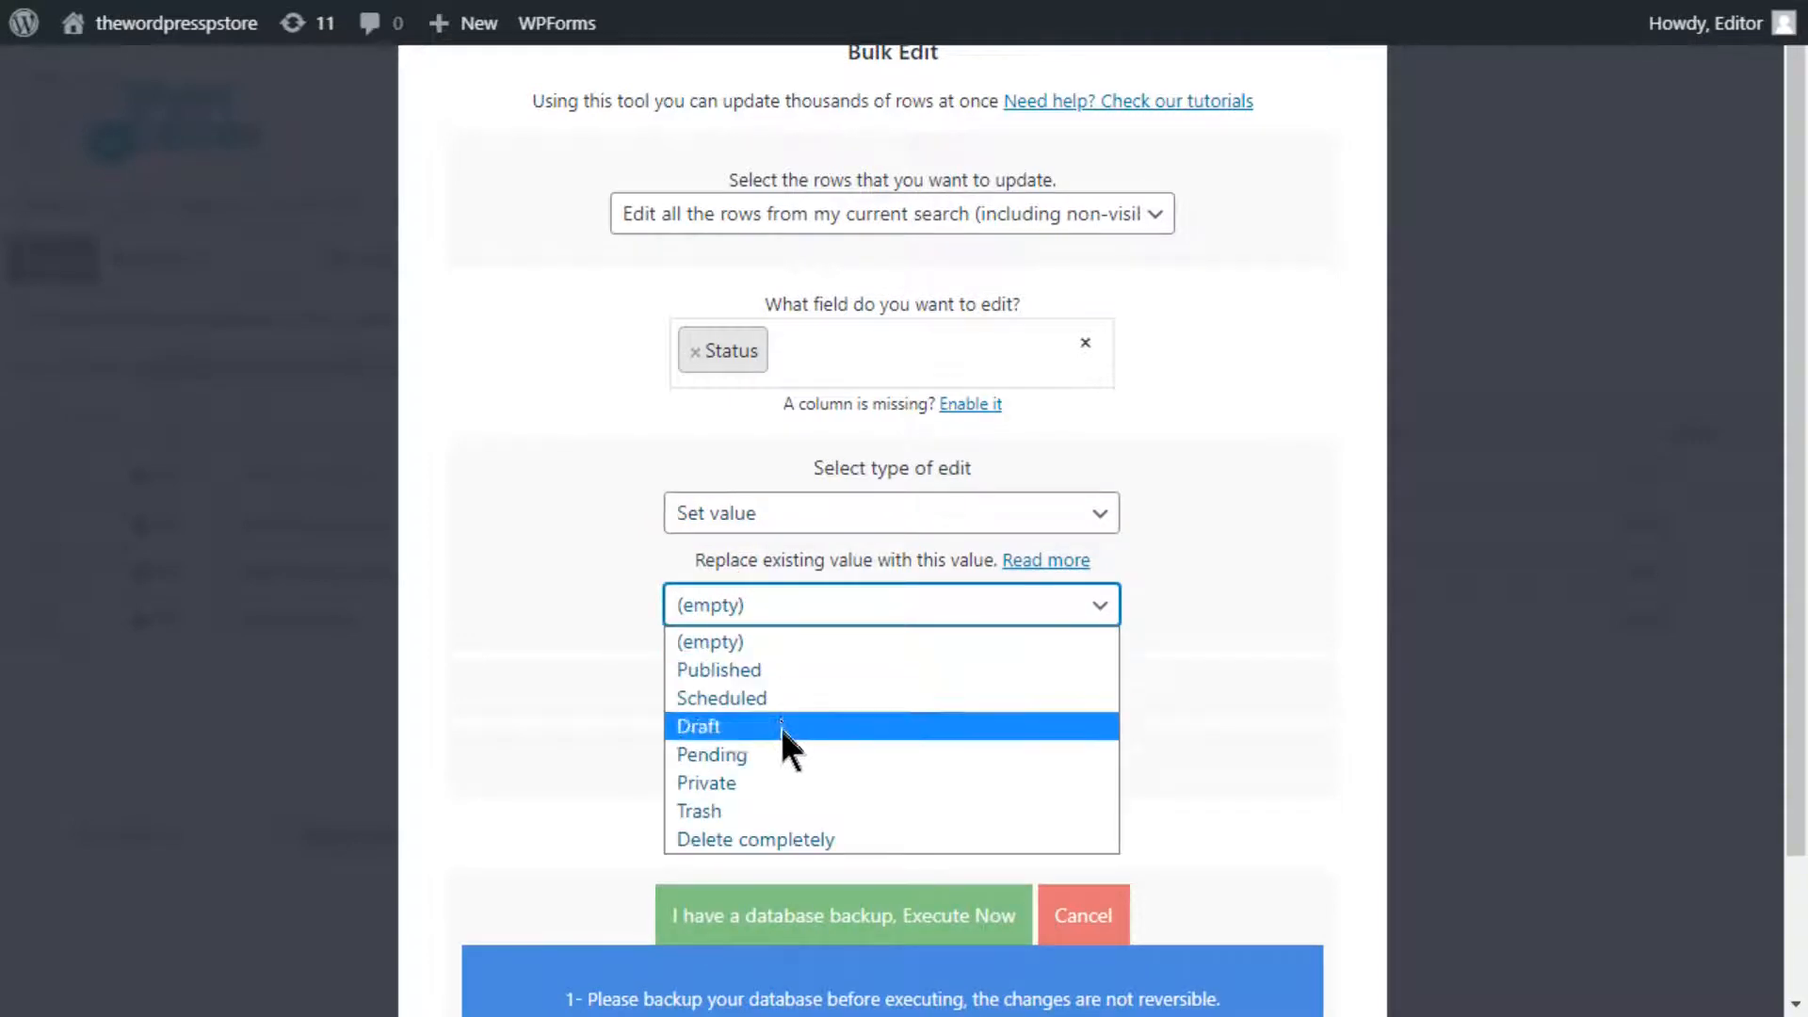
click(794, 810)
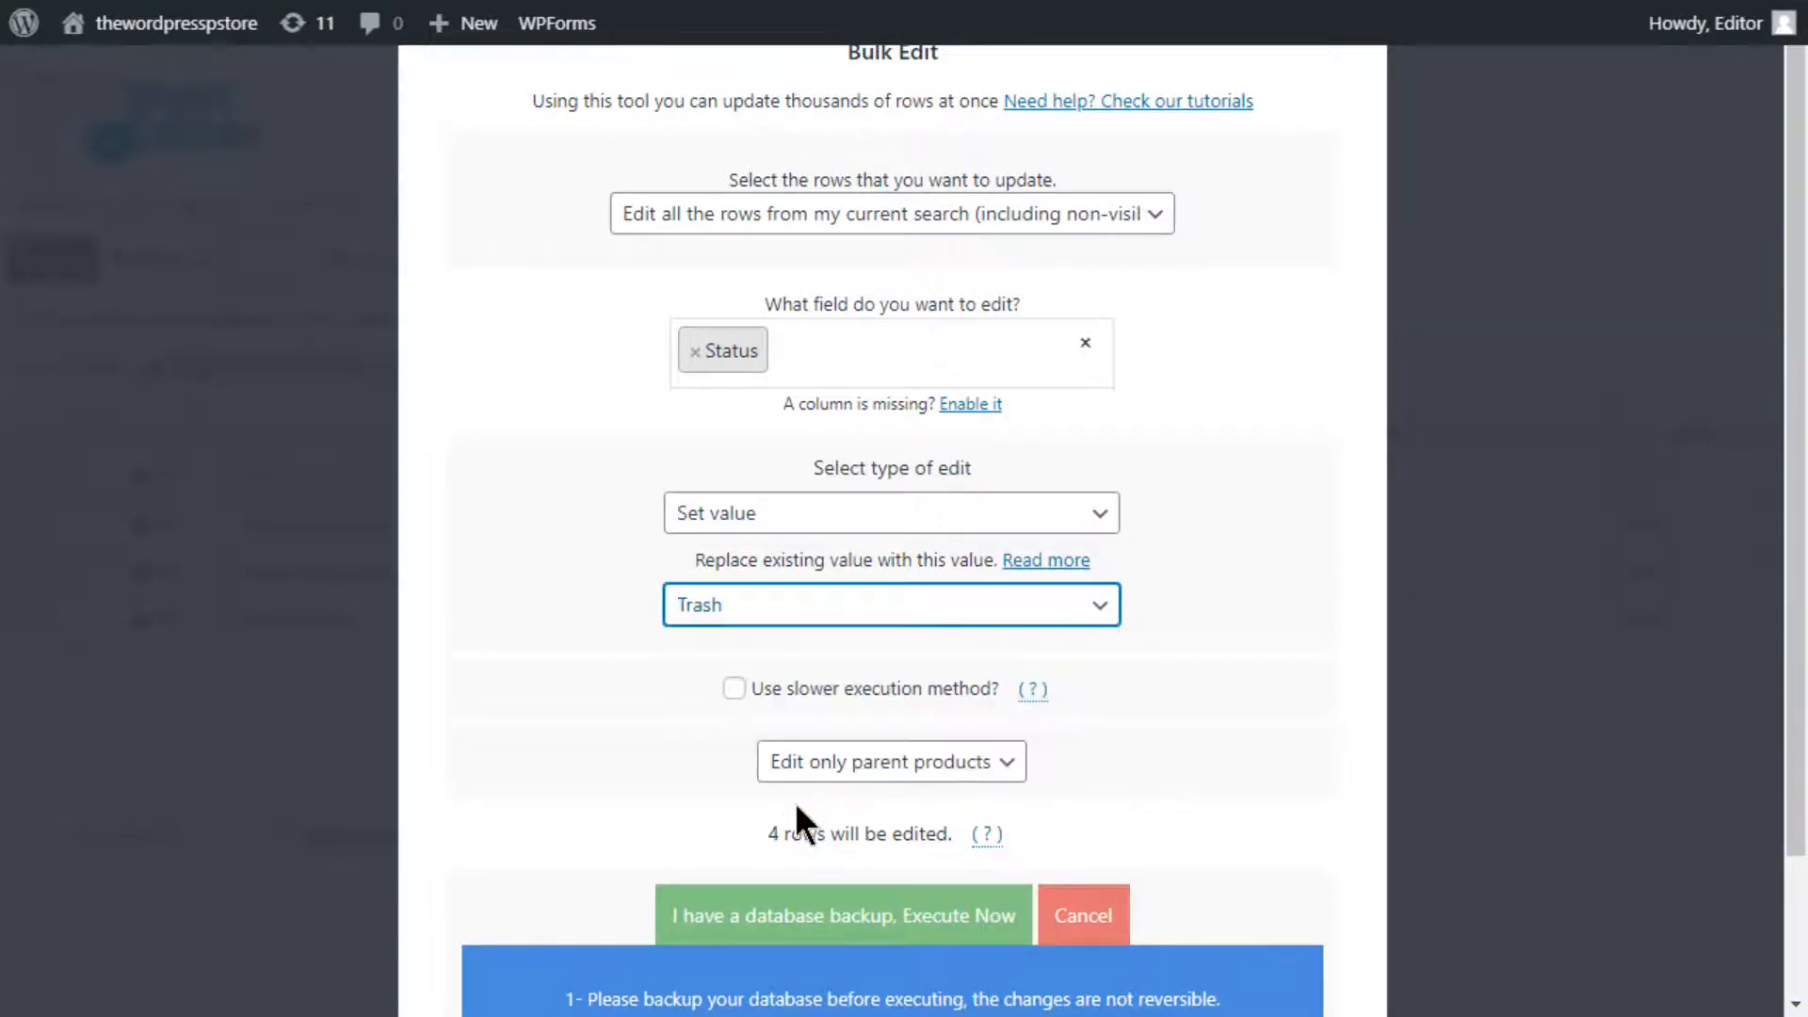
click(803, 902)
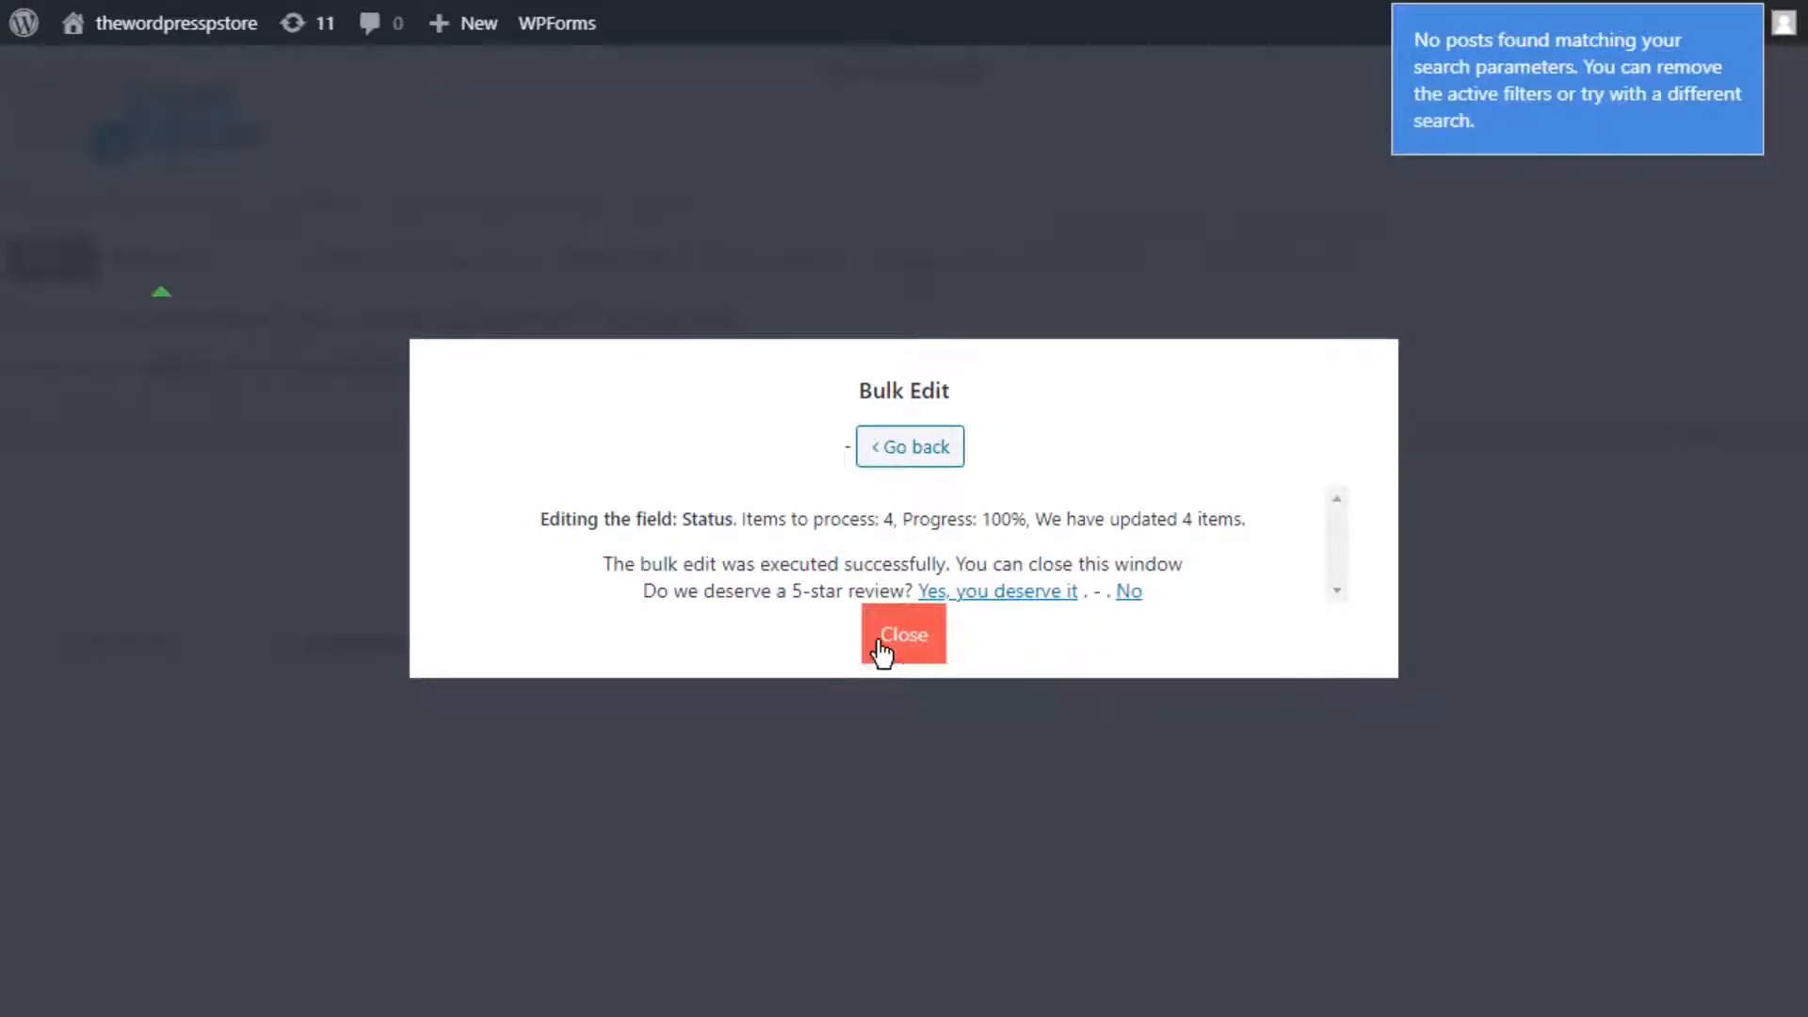
click(883, 650)
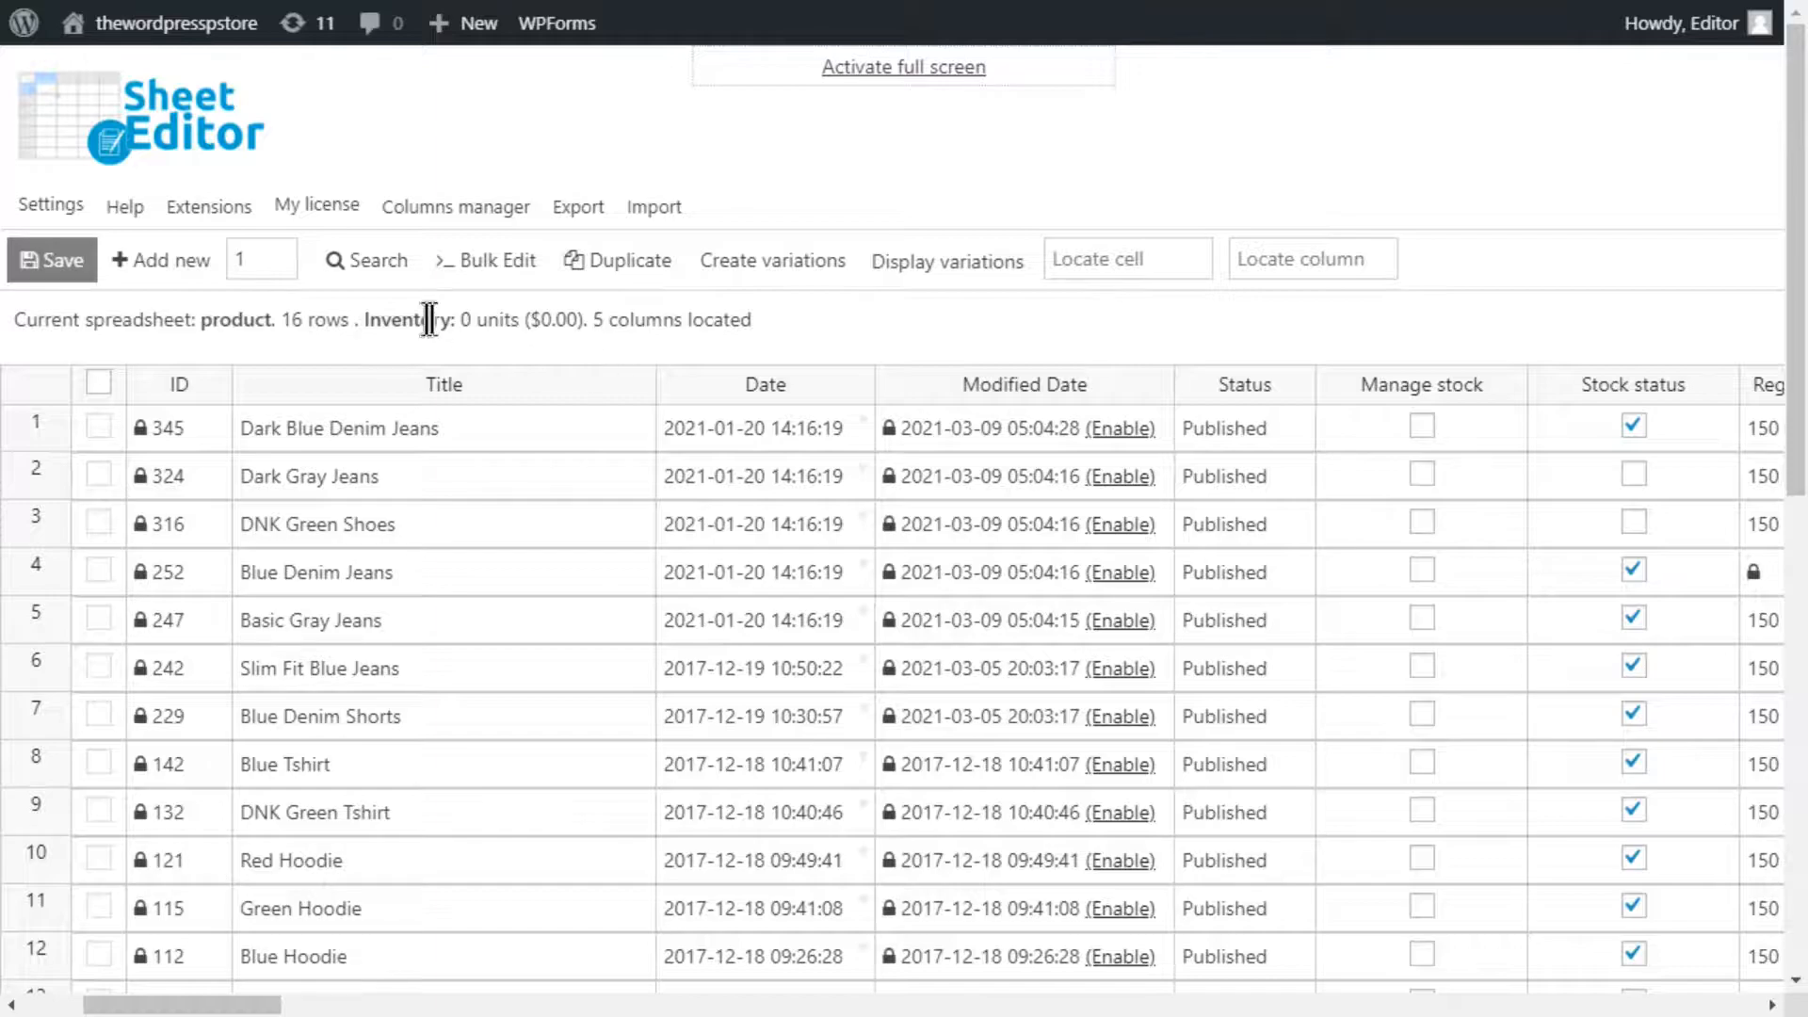
- Search the products using the advanced filters with a date range from 01/01/2021 to 03/08/2021
click(355, 251)
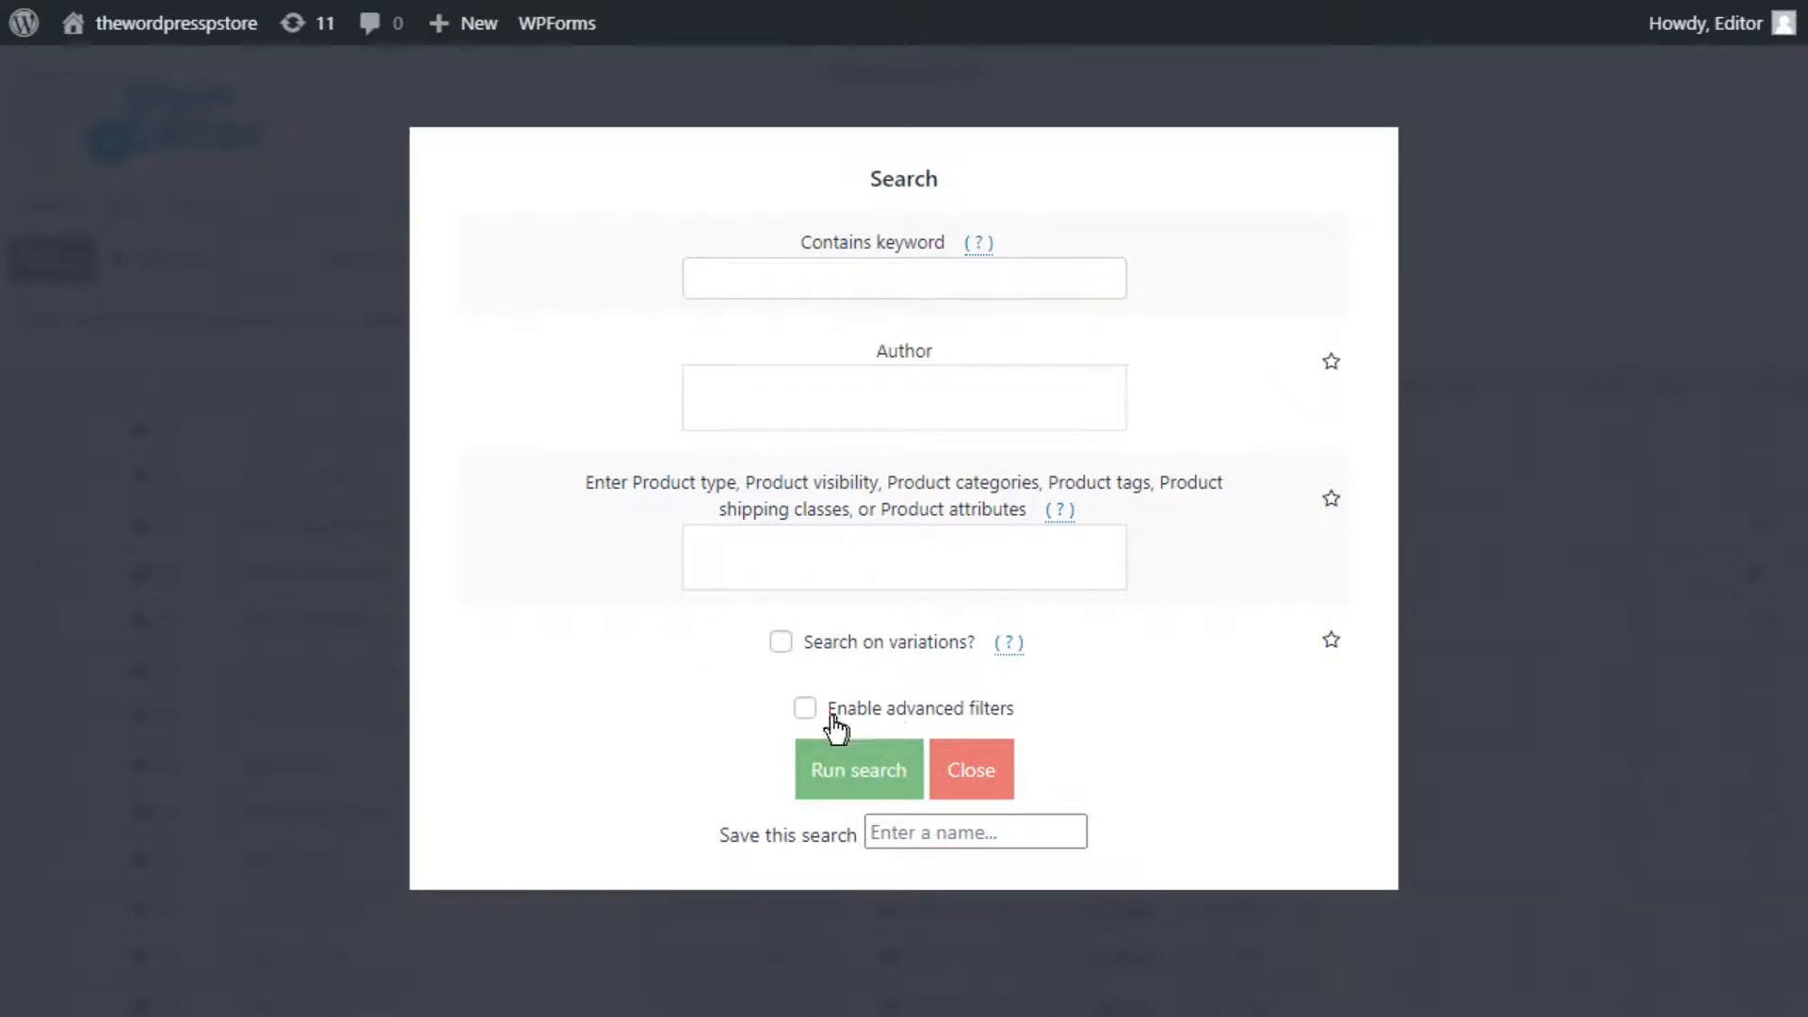
click(803, 713)
scroll(806, 730, down, 5)
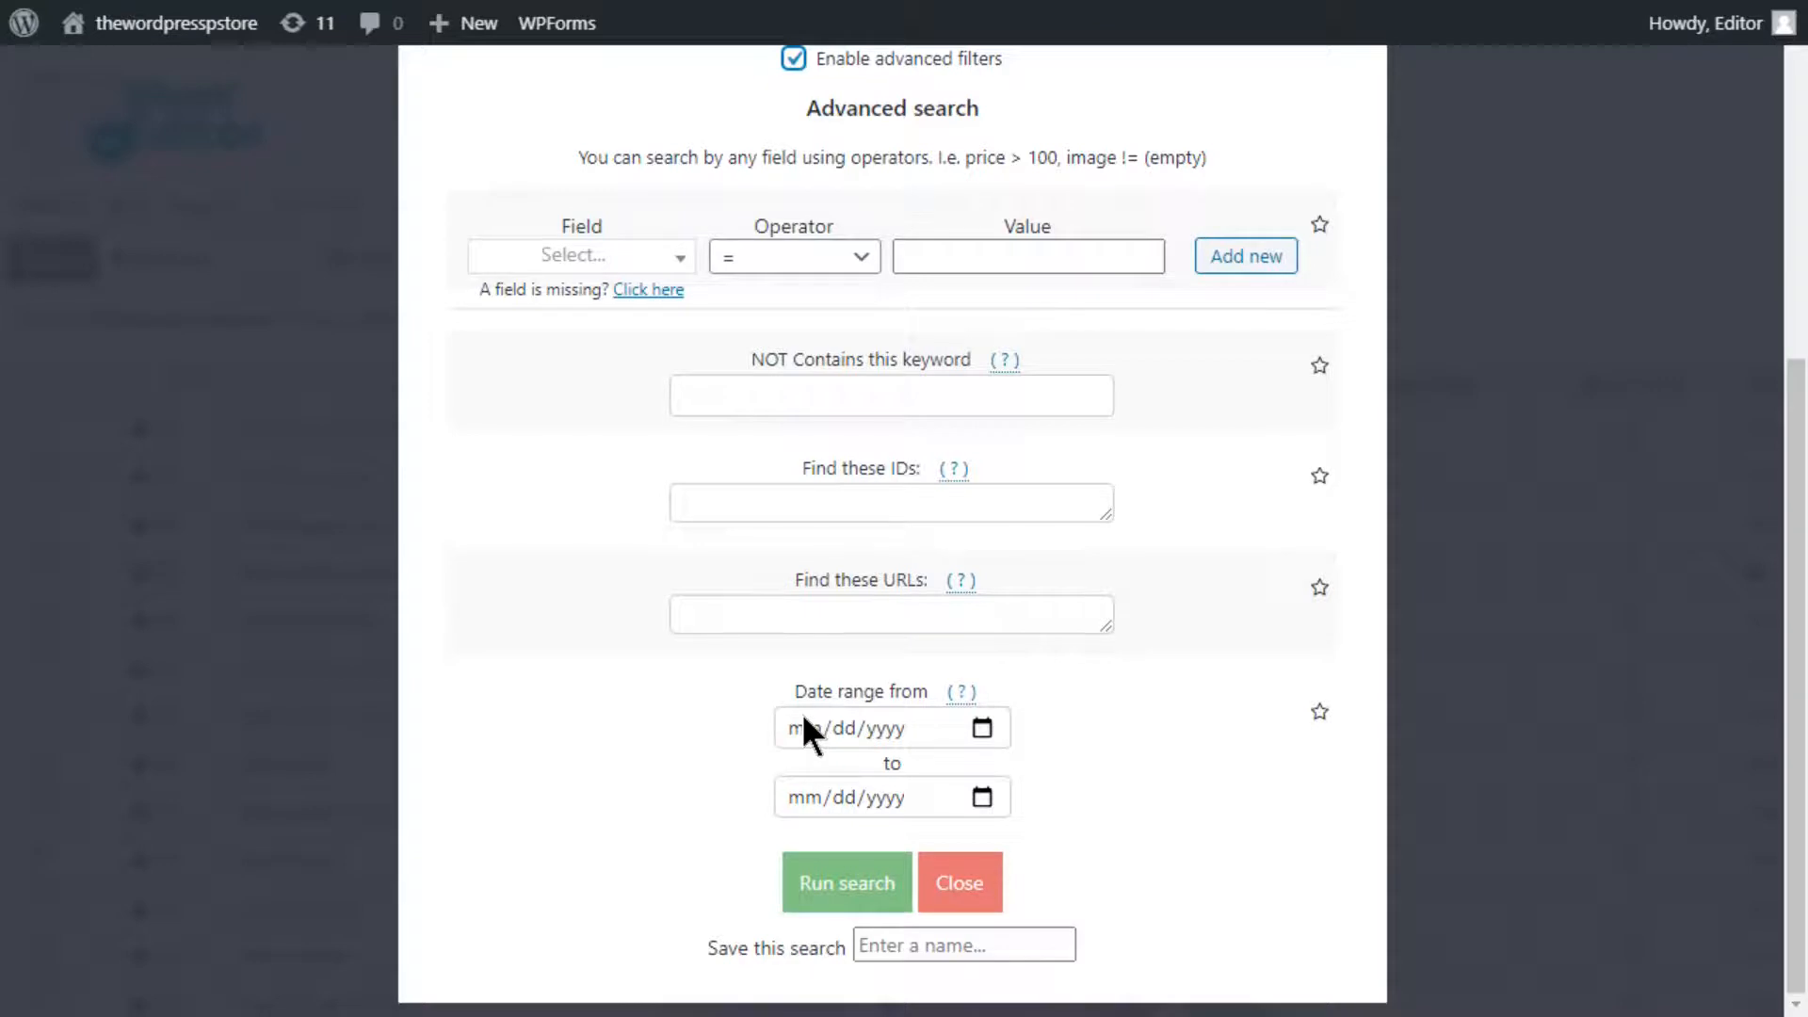
click(979, 731)
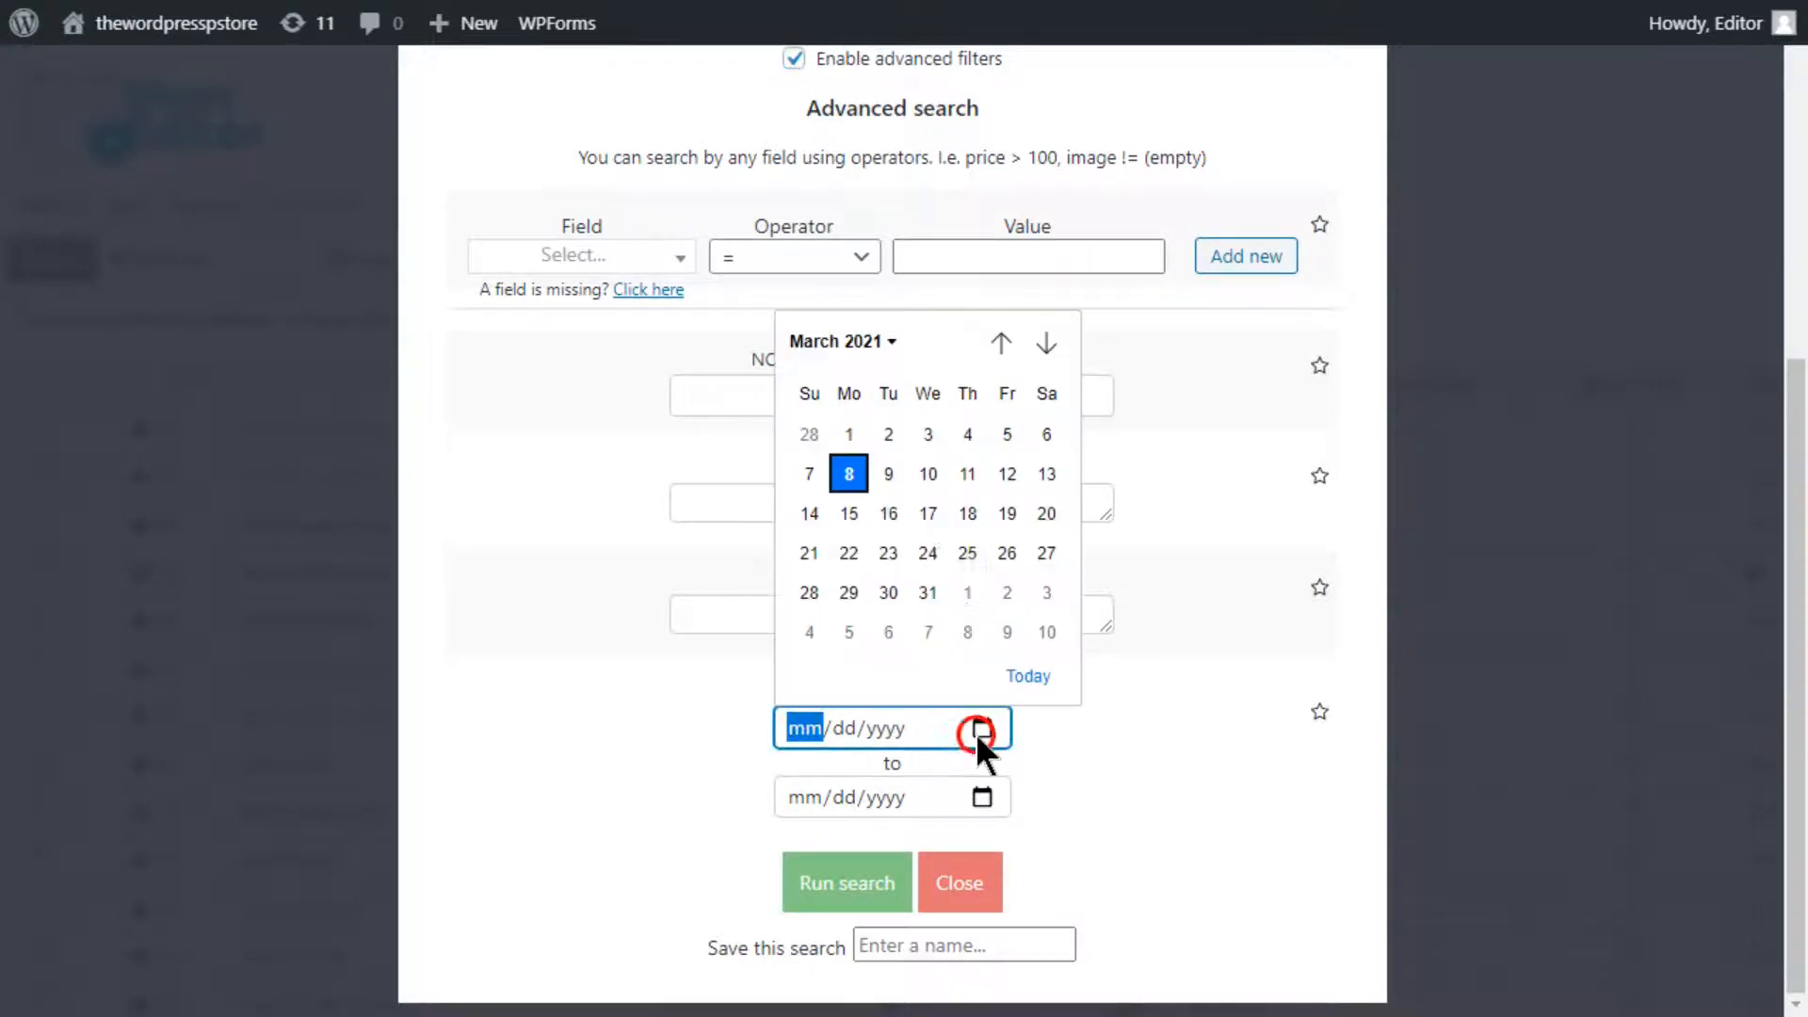
click(993, 339)
click(993, 341)
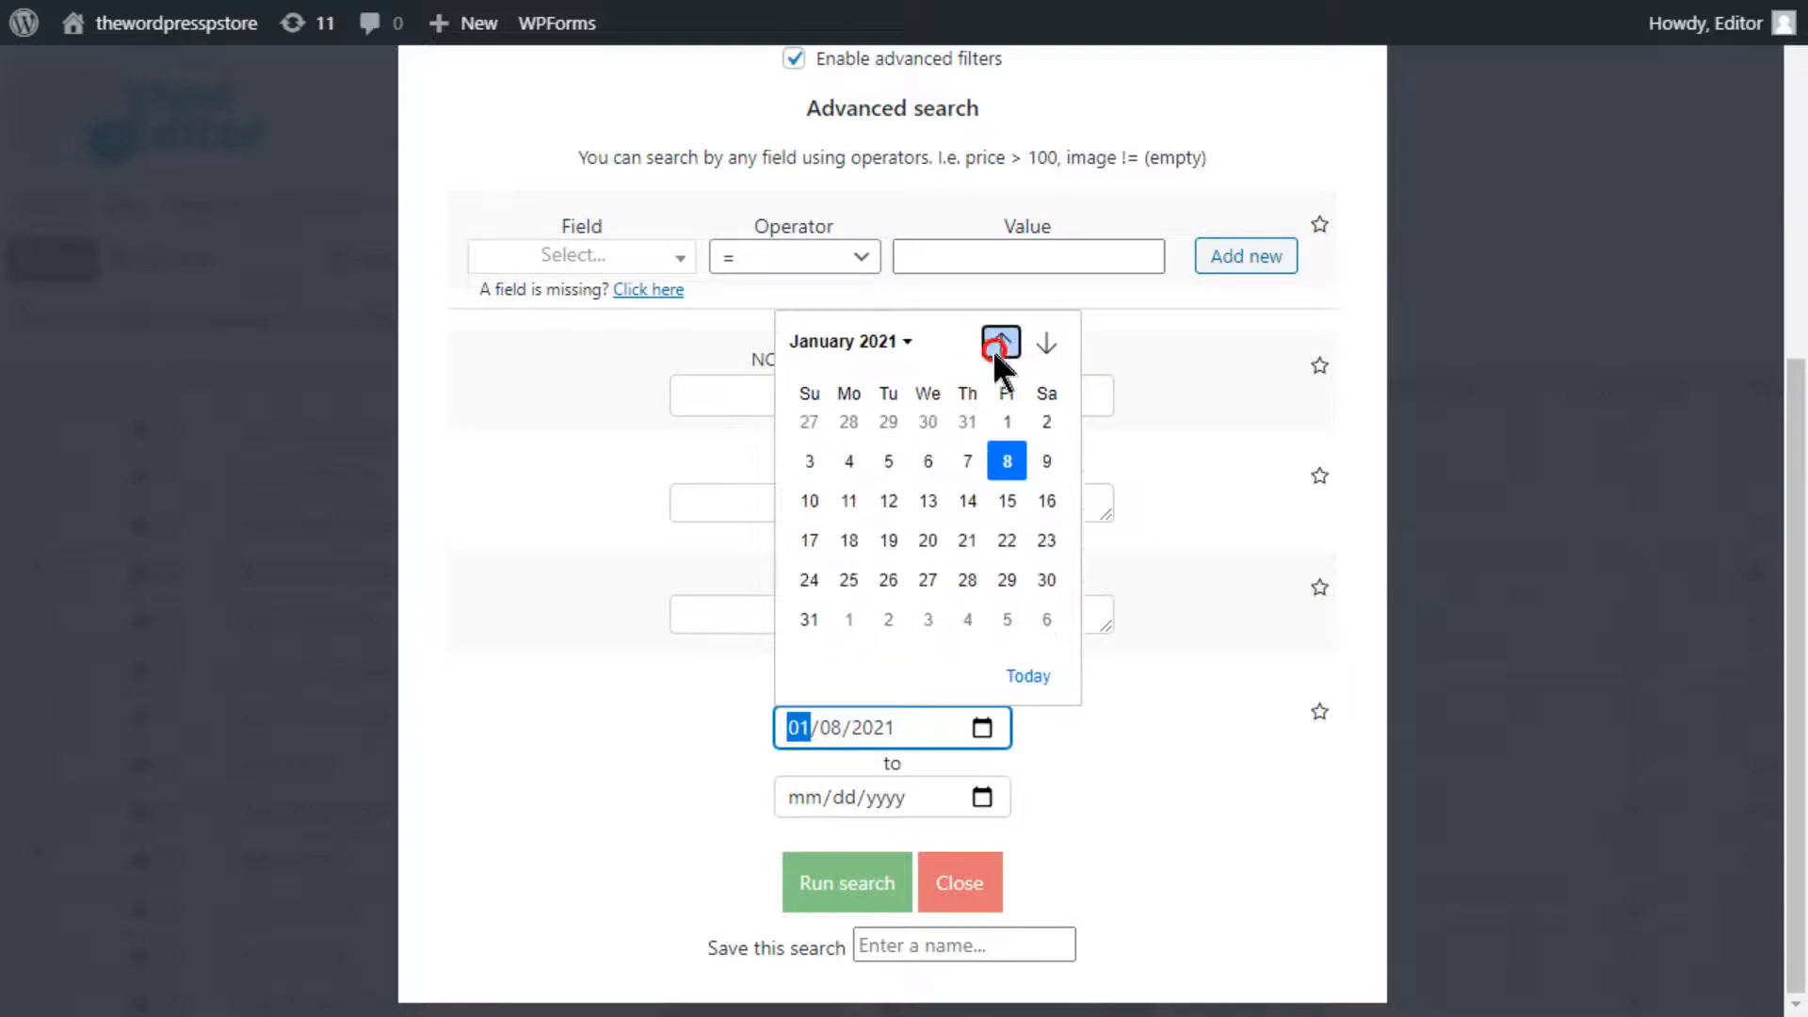
click(1004, 422)
click(980, 796)
click(847, 540)
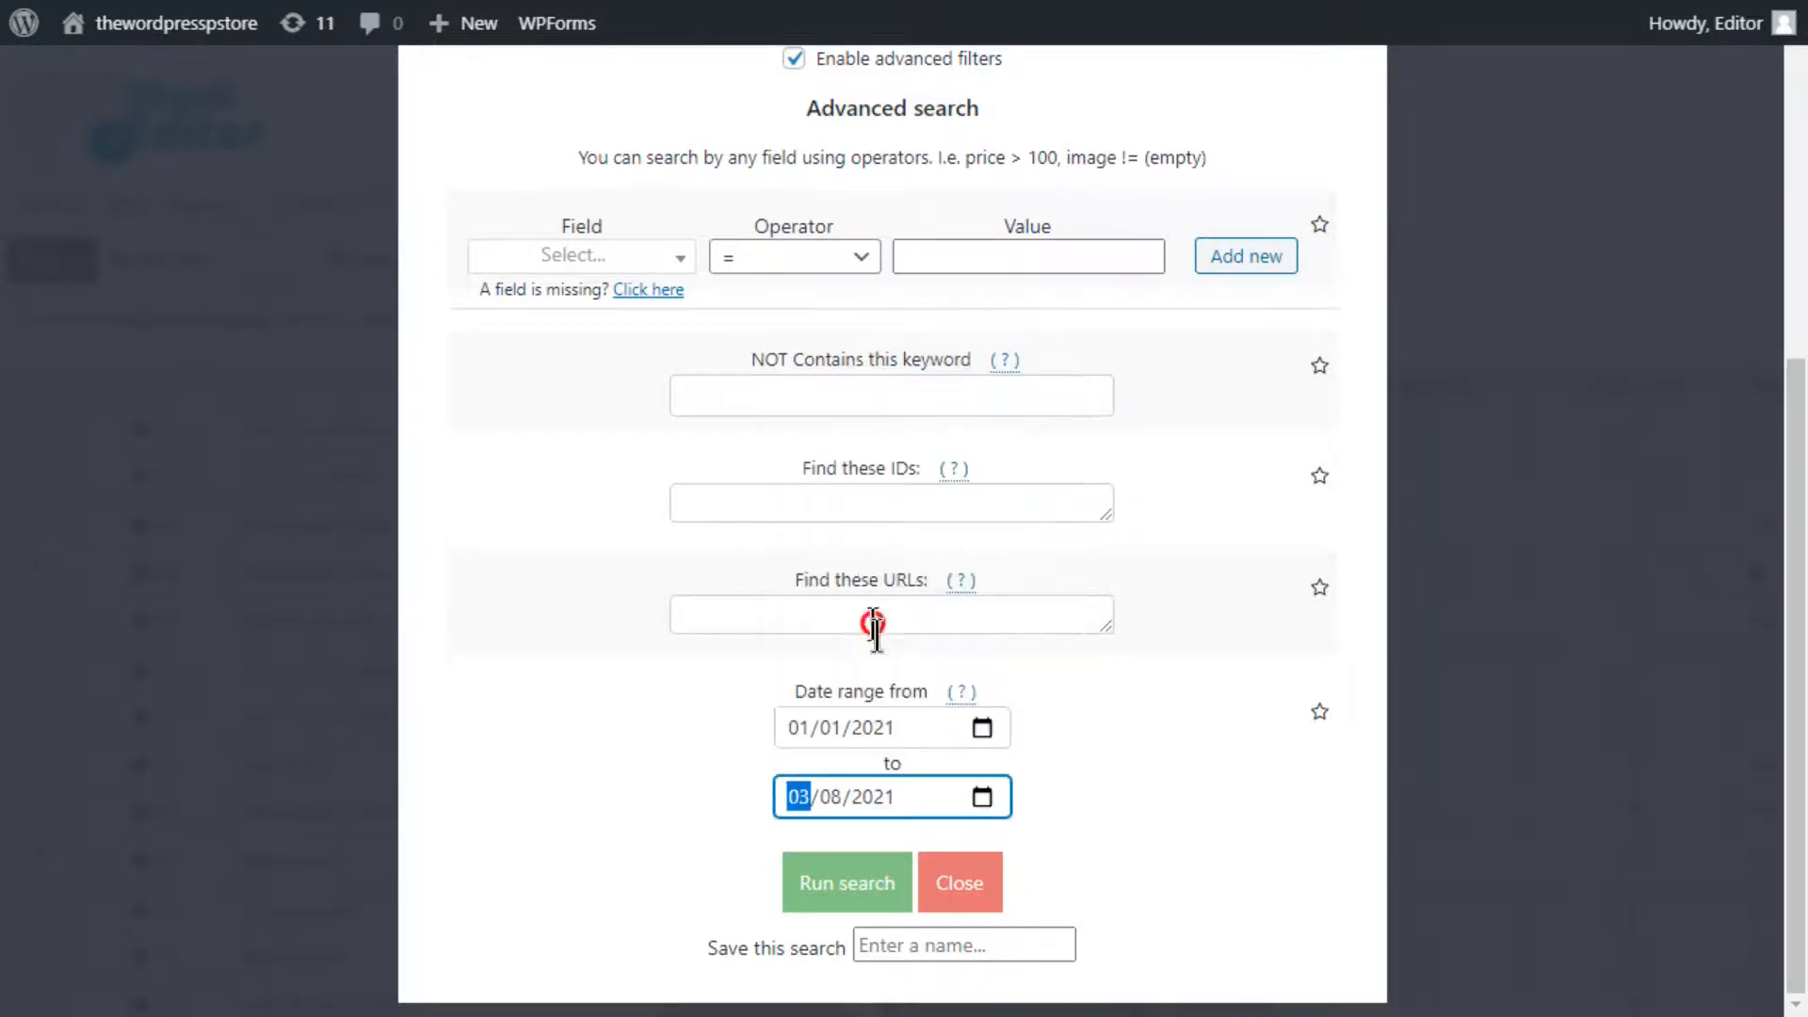
click(848, 883)
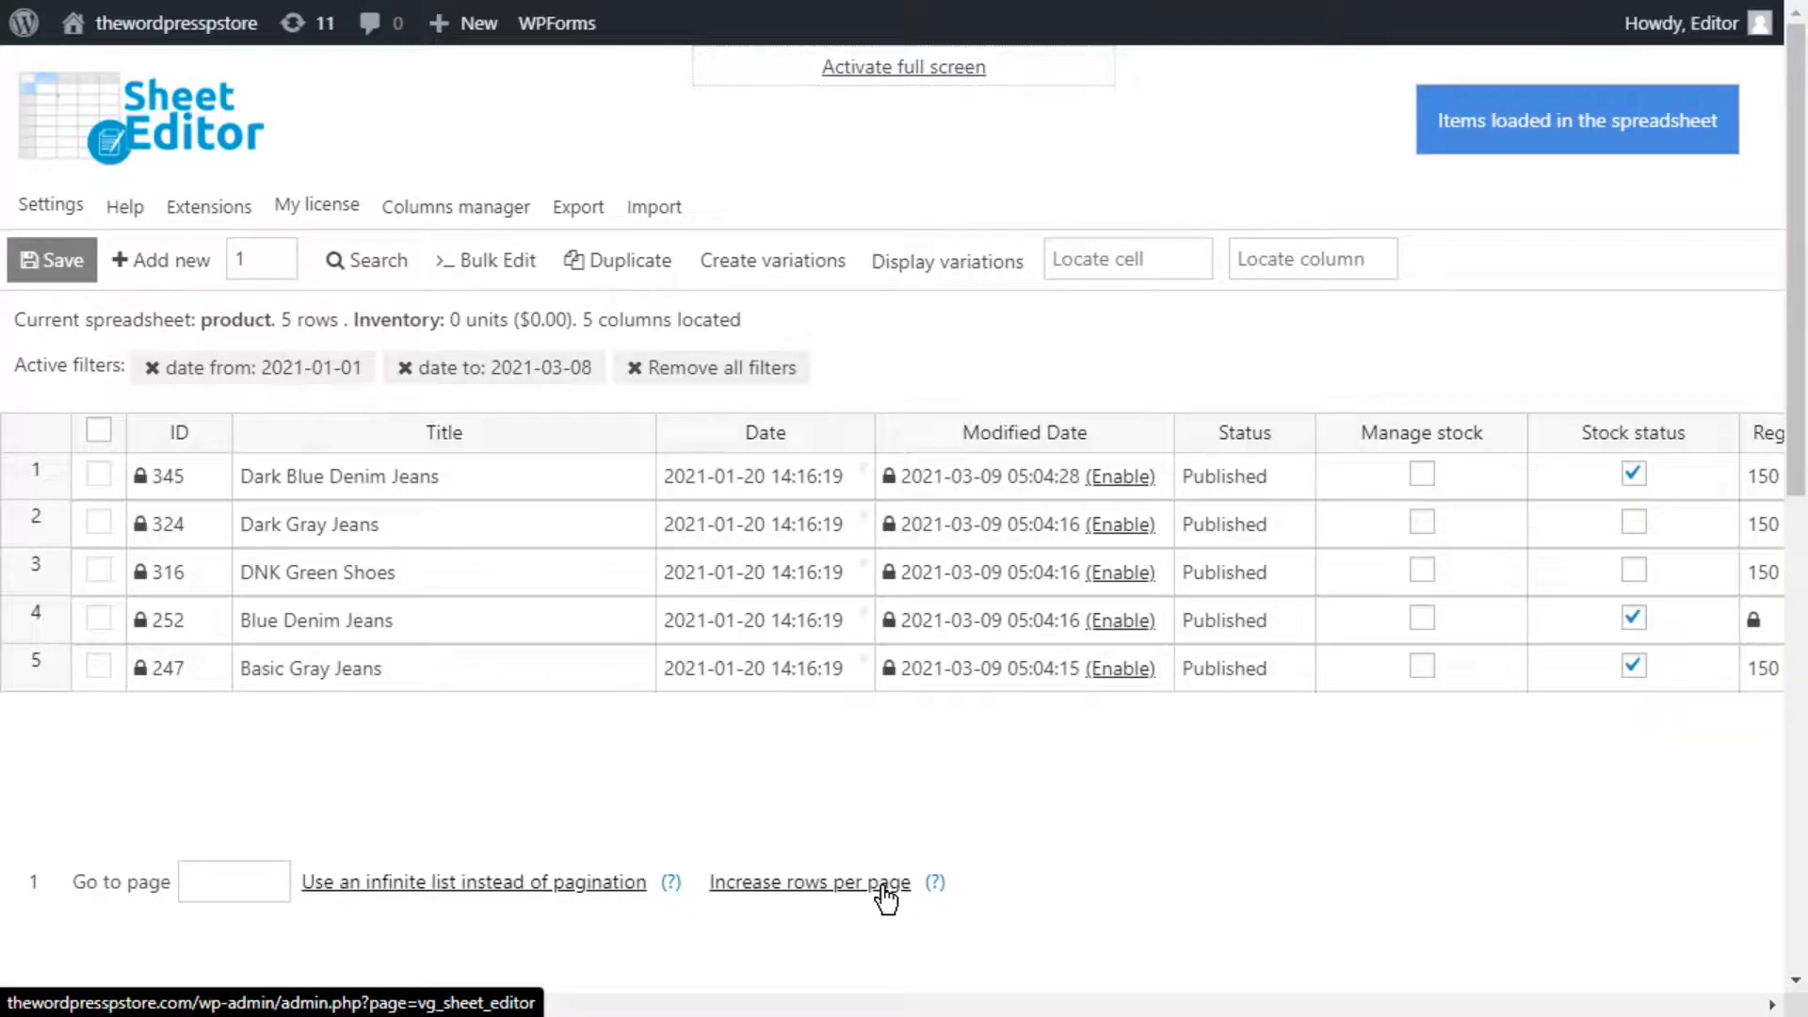
- Set up a bulk edit of the Status field for all rows from the date range search
click(480, 258)
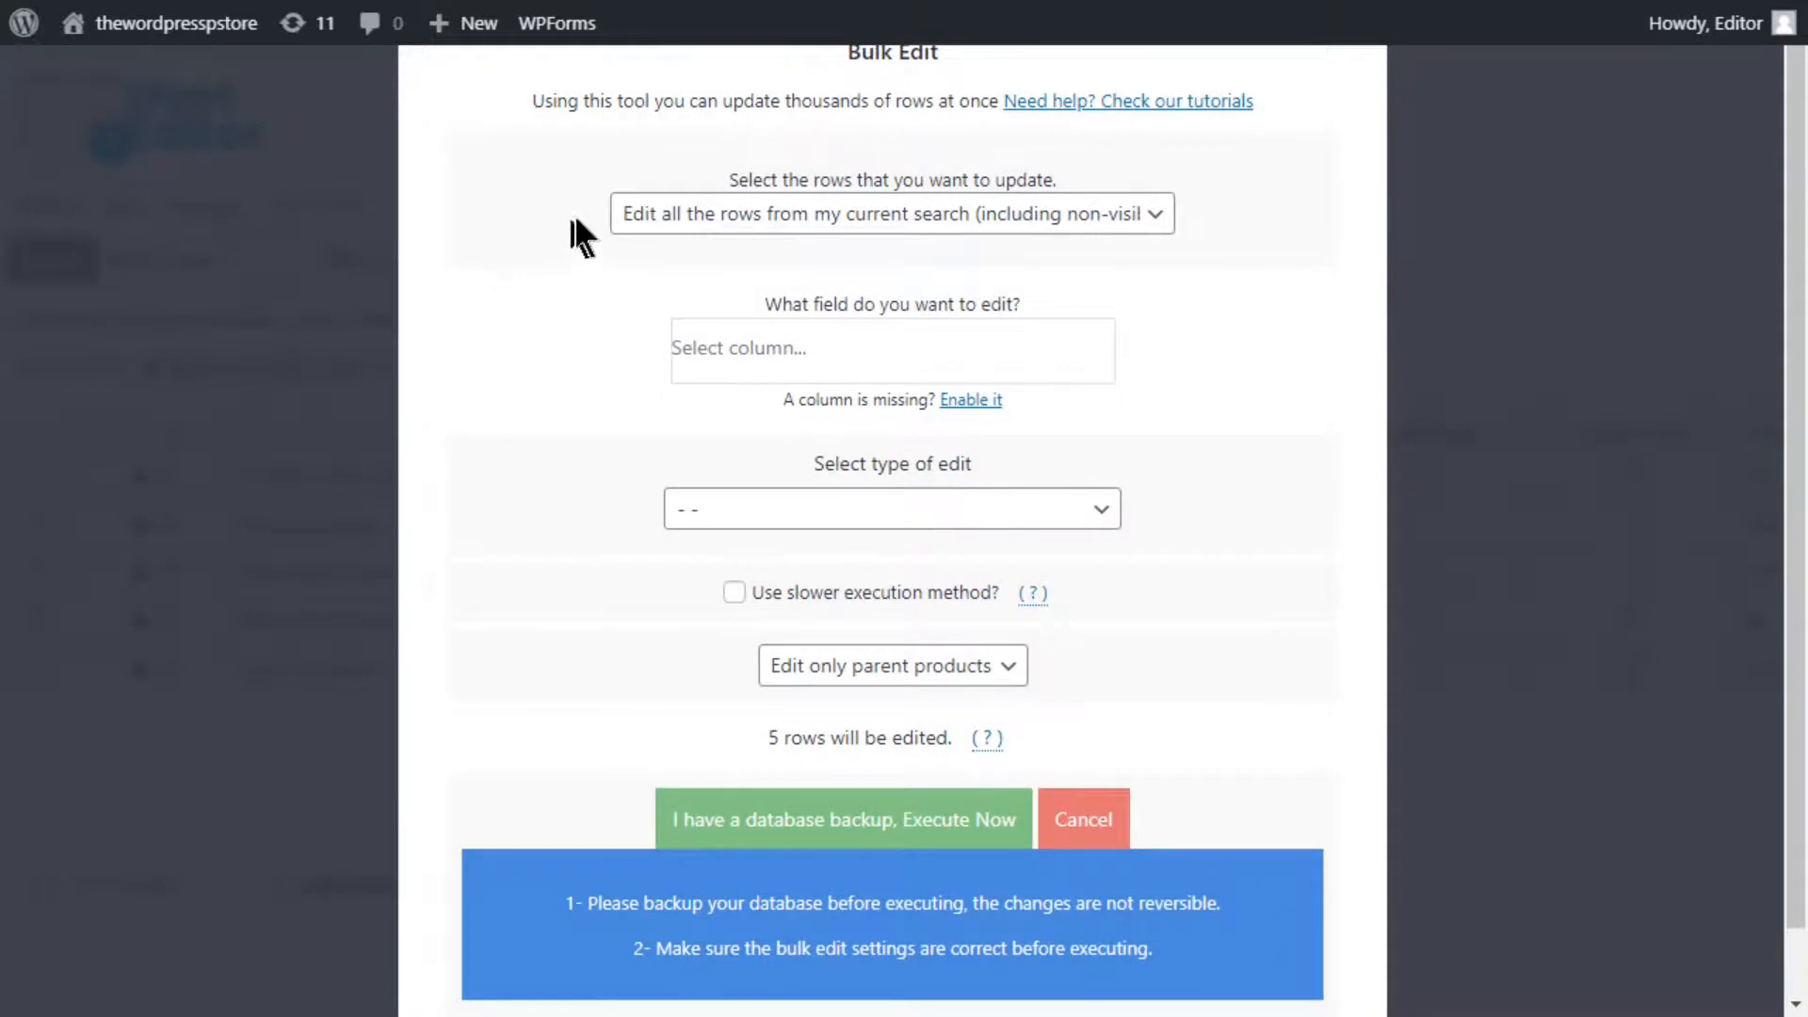
click(694, 219)
click(690, 268)
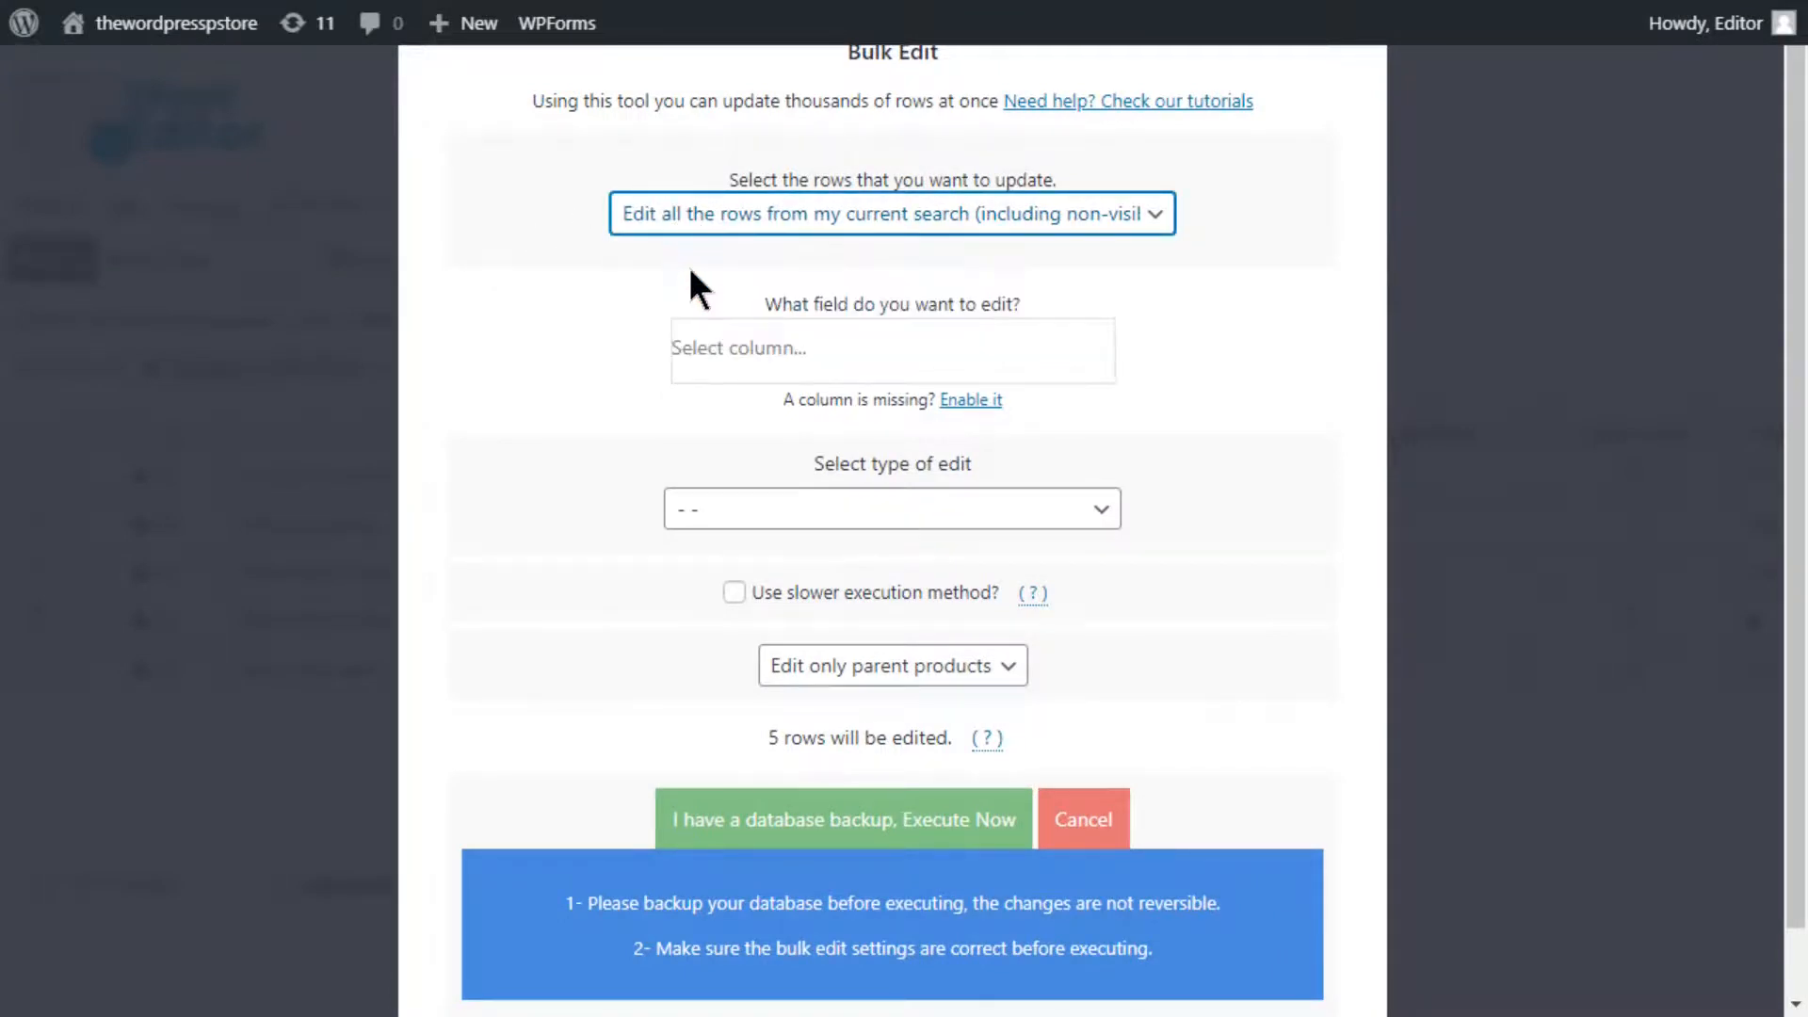
click(714, 351)
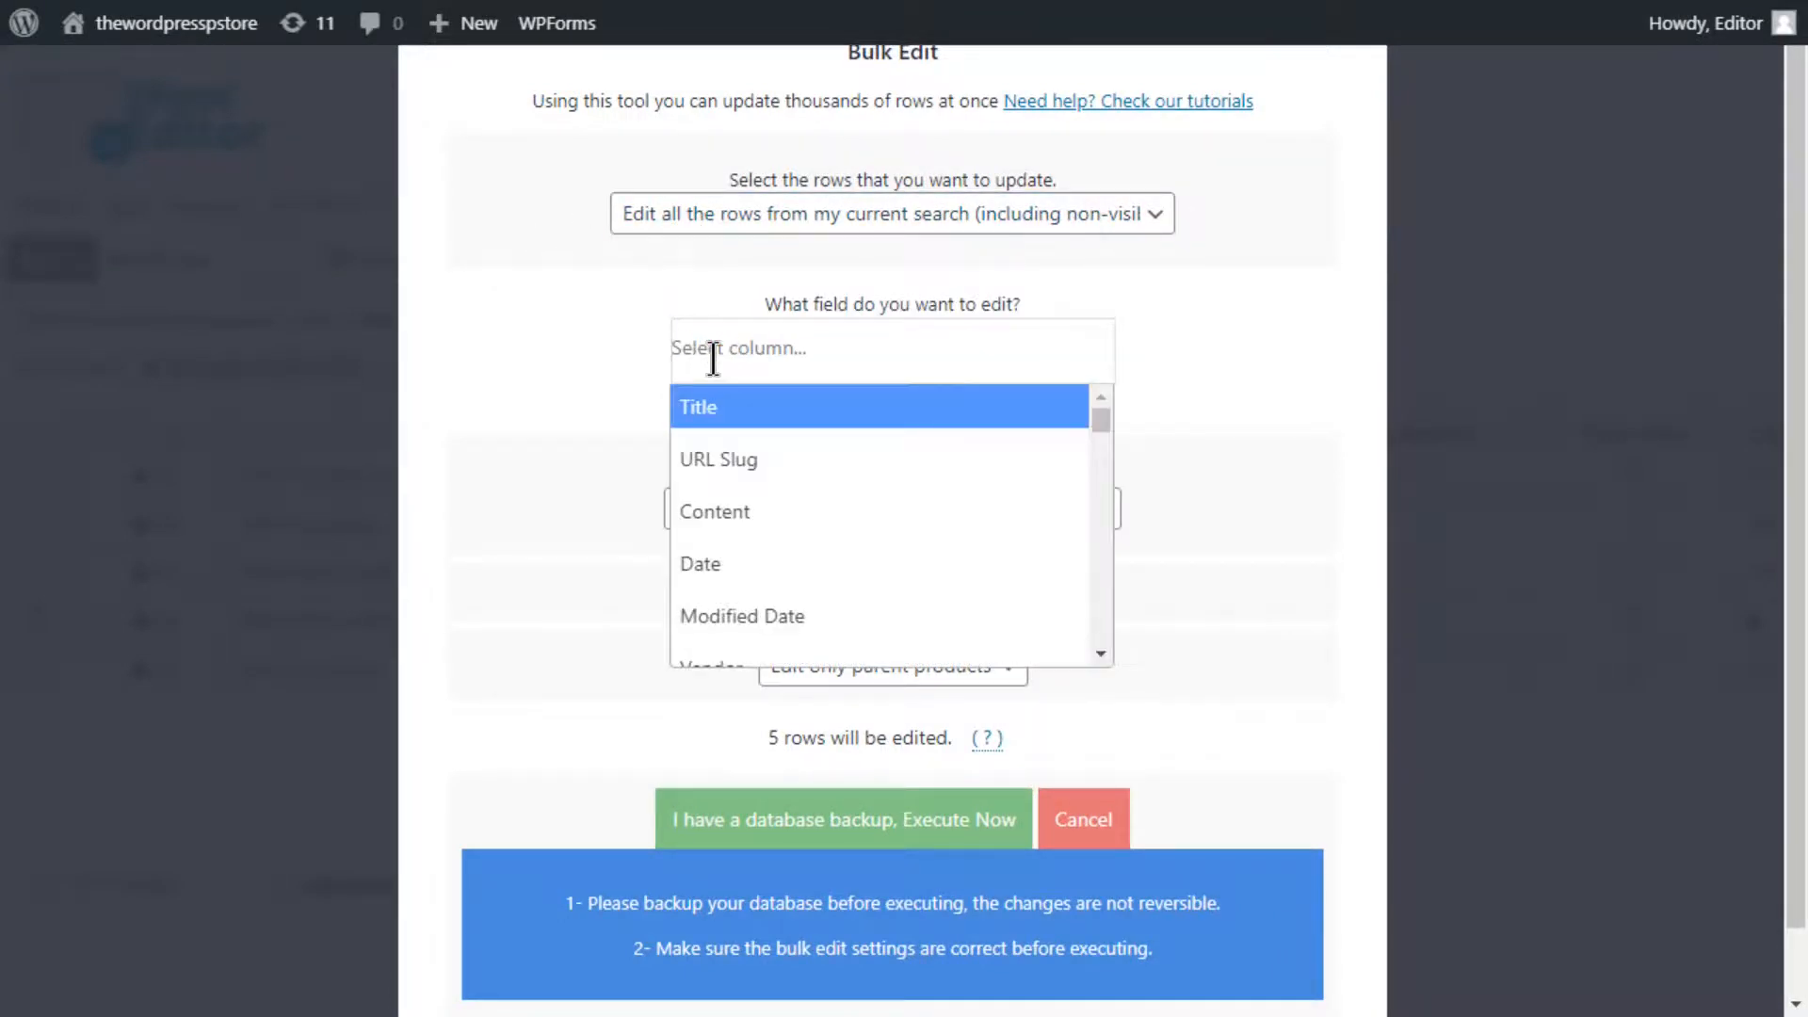
text(st)
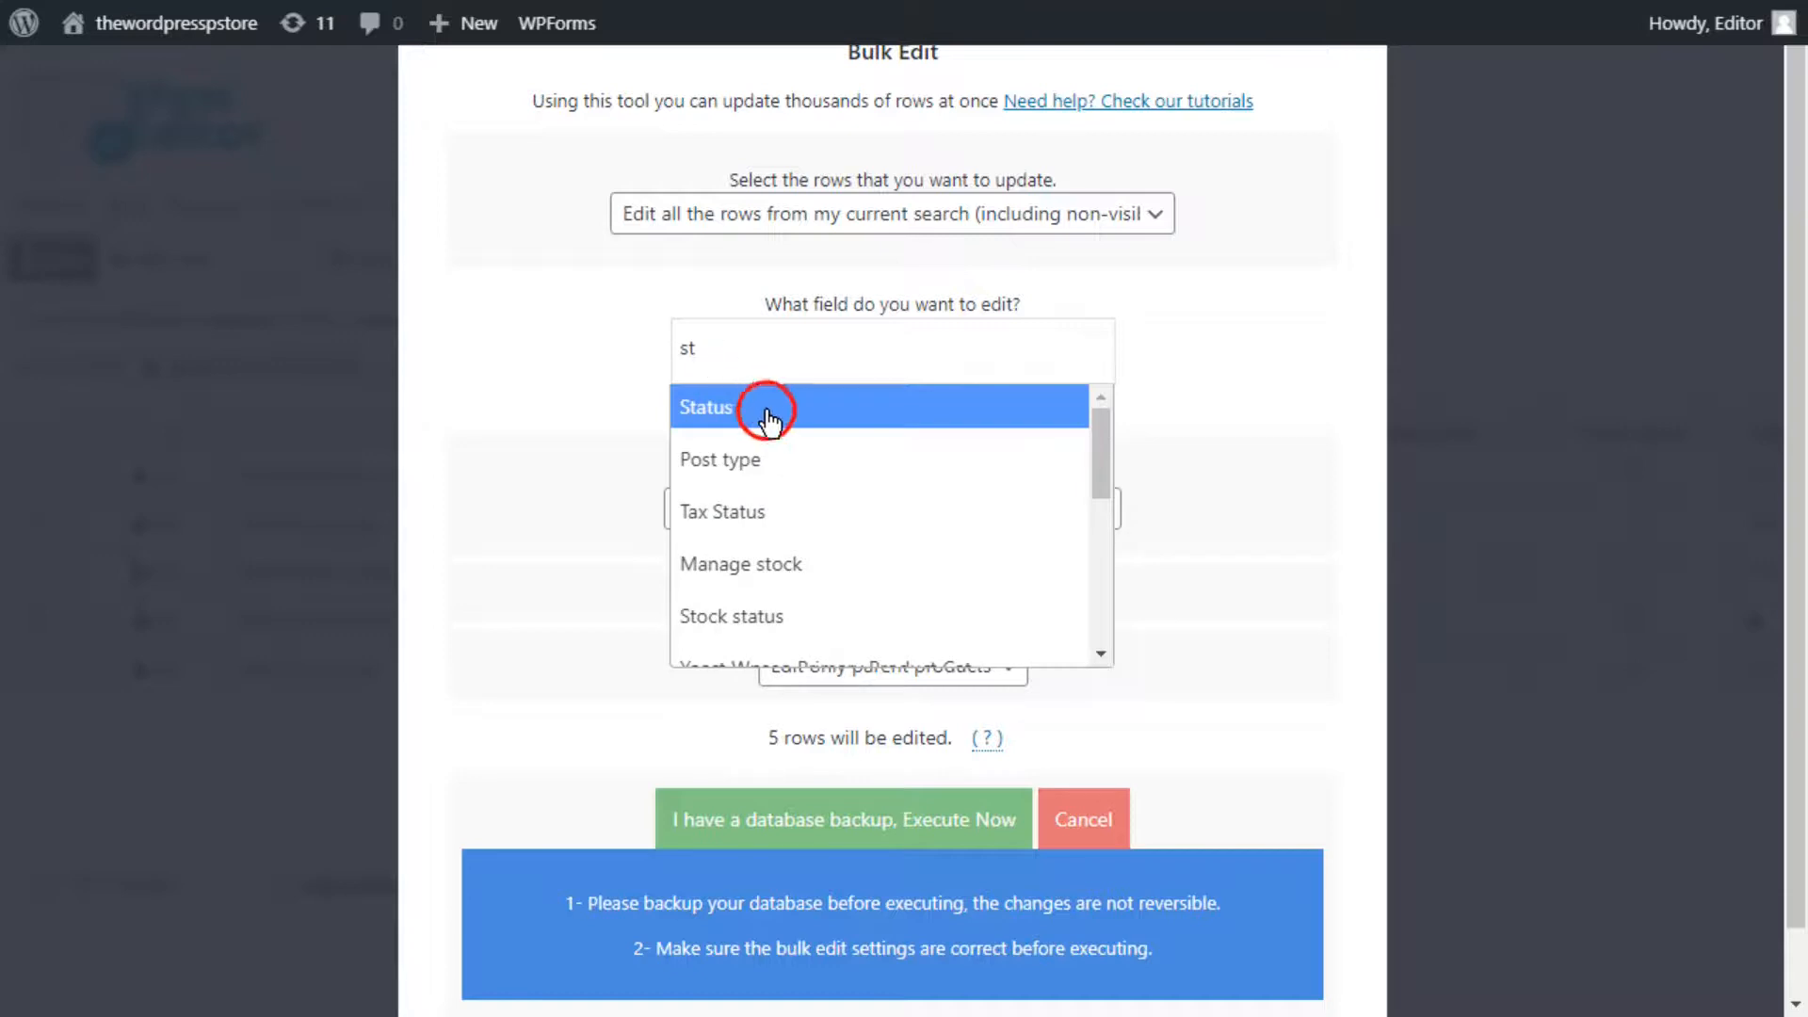
click(768, 414)
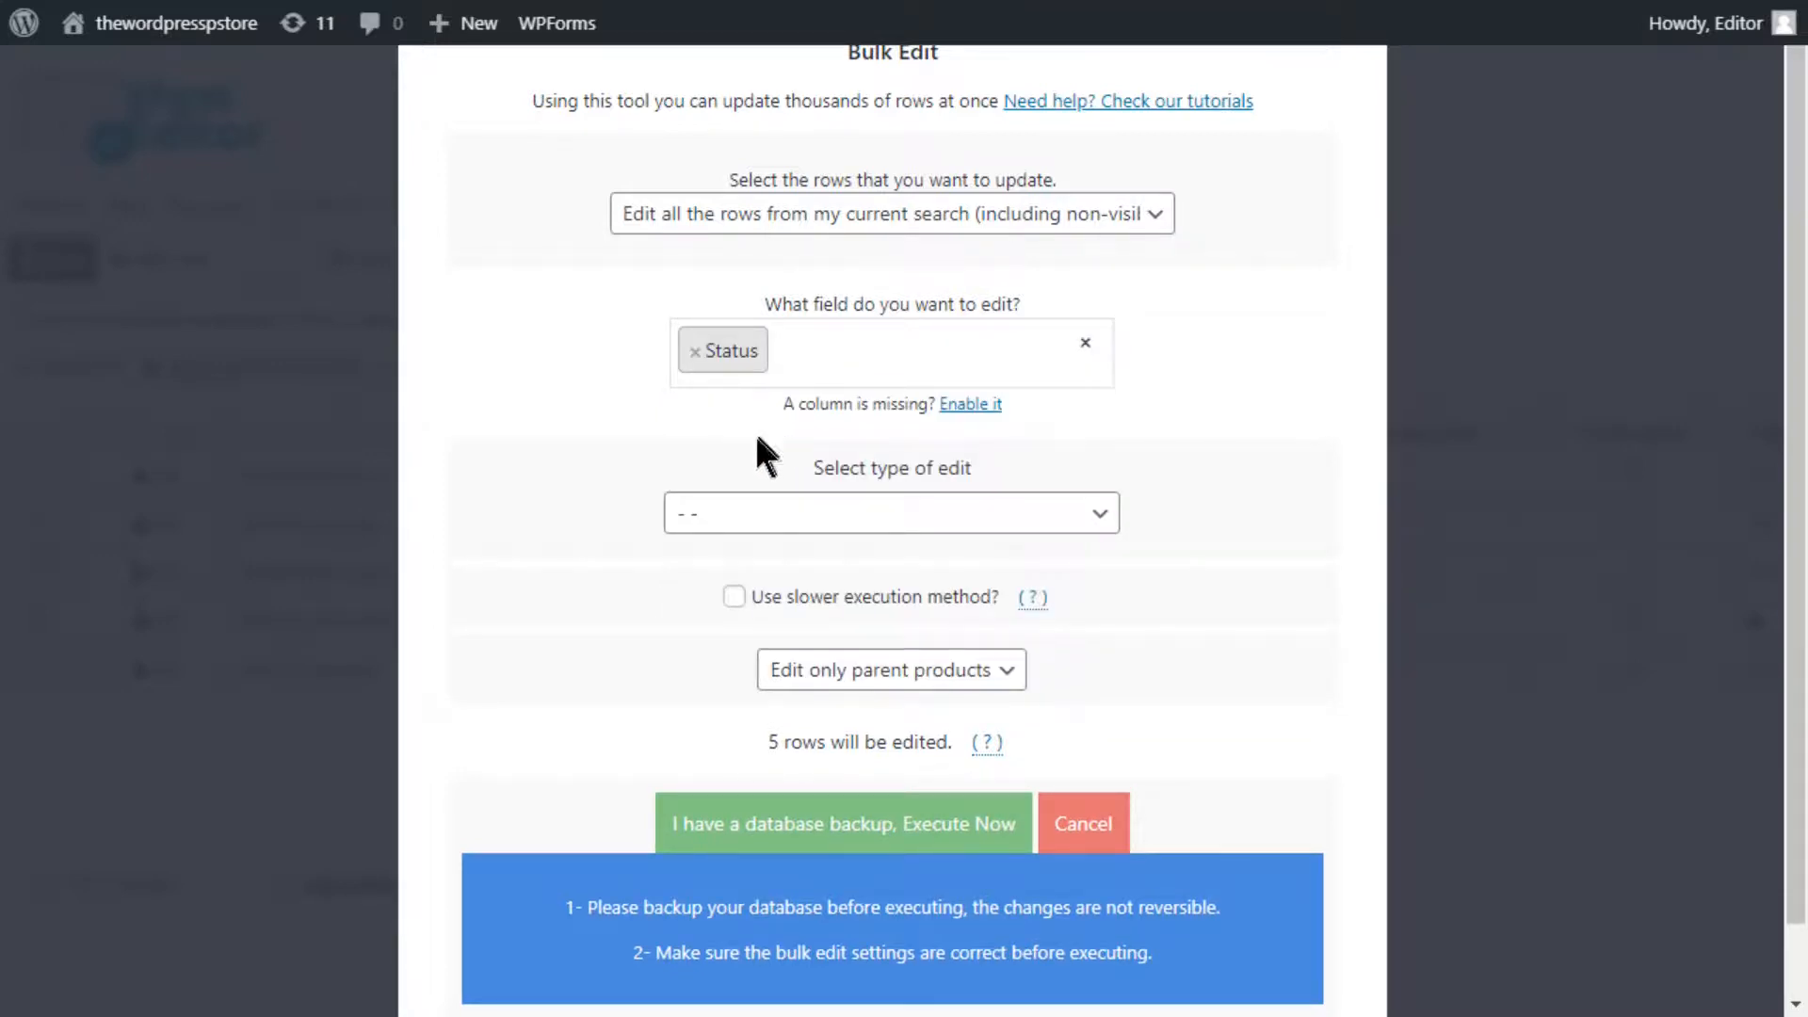
- Set the Status value to Trash for the date-filtered products, execute the bulk edit and close its window
click(738, 513)
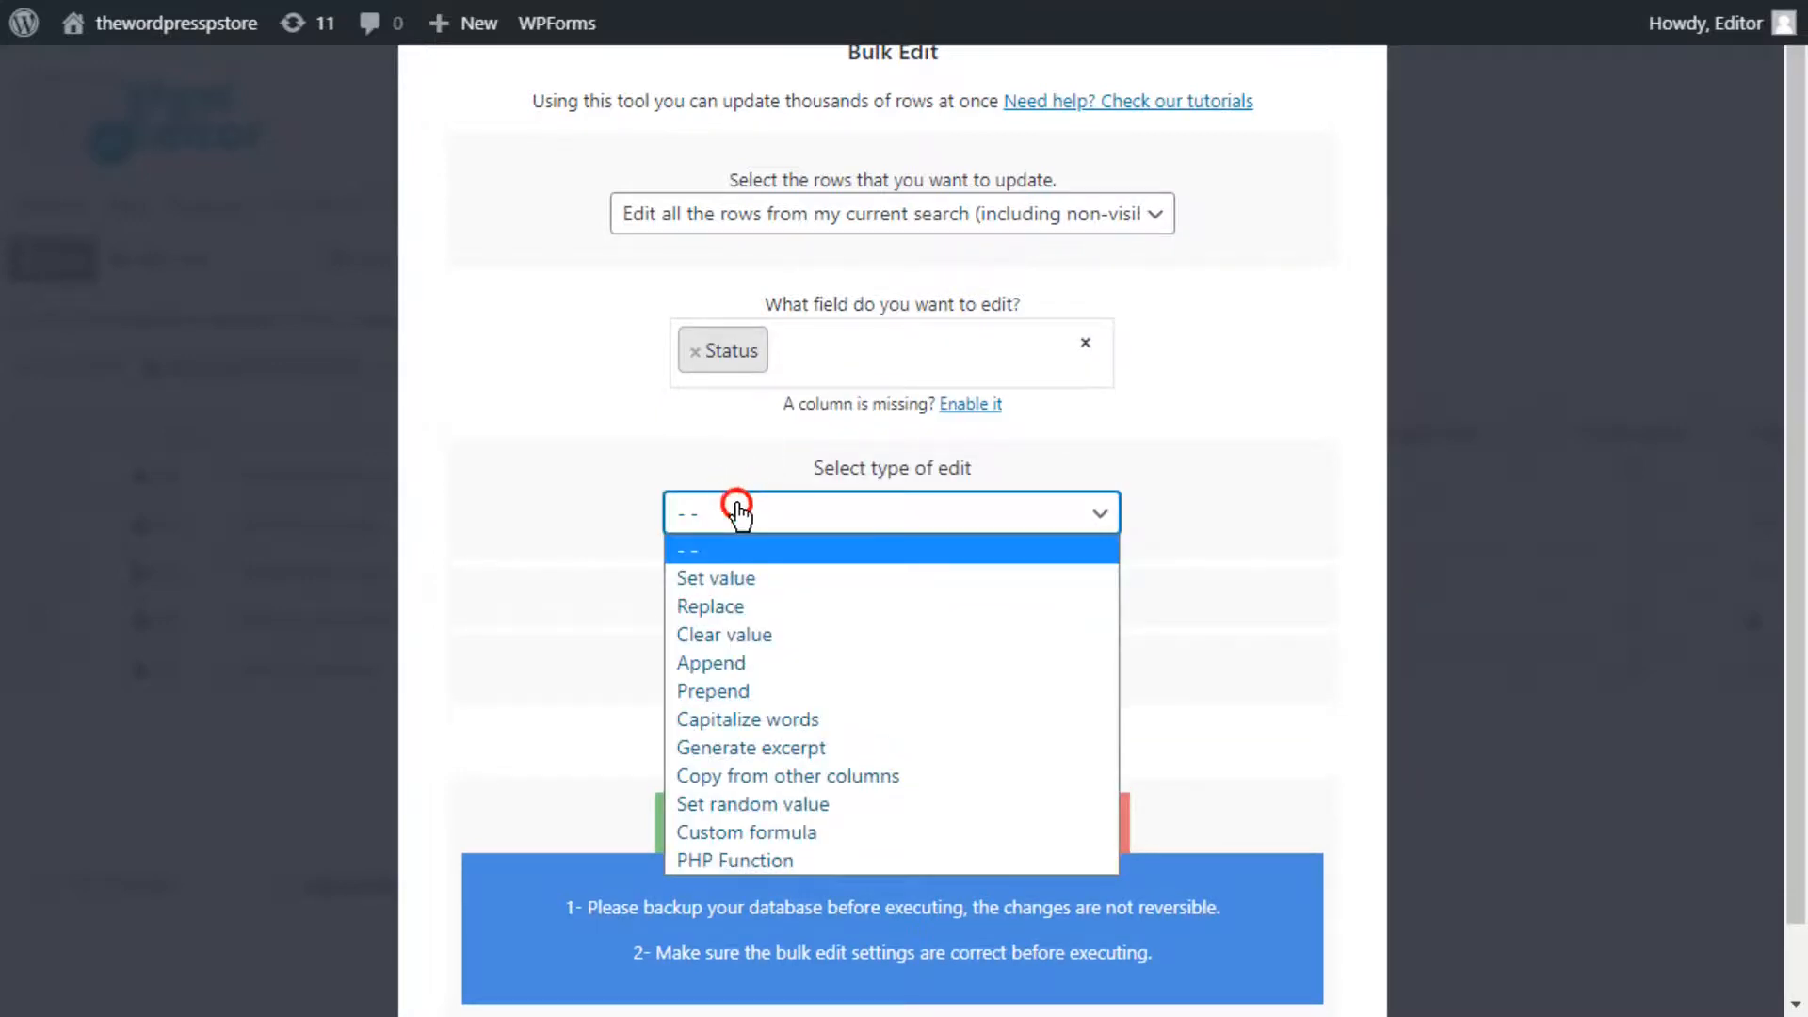
click(744, 579)
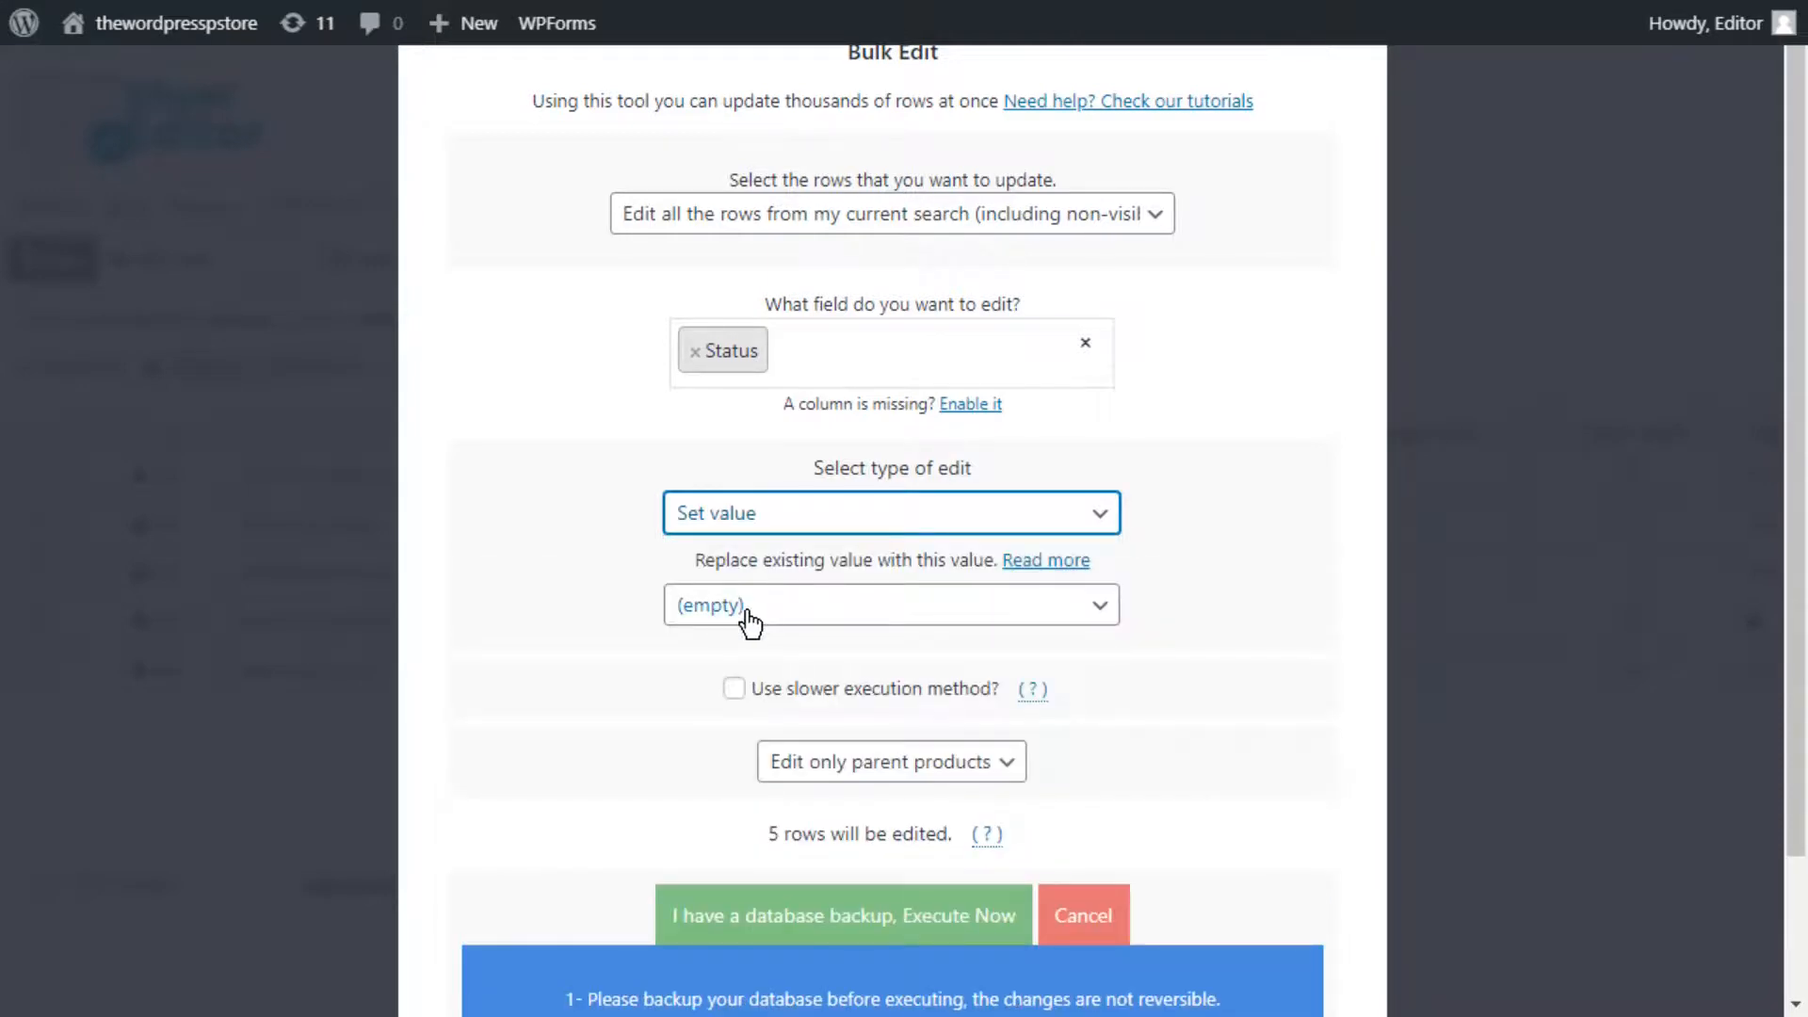
click(748, 612)
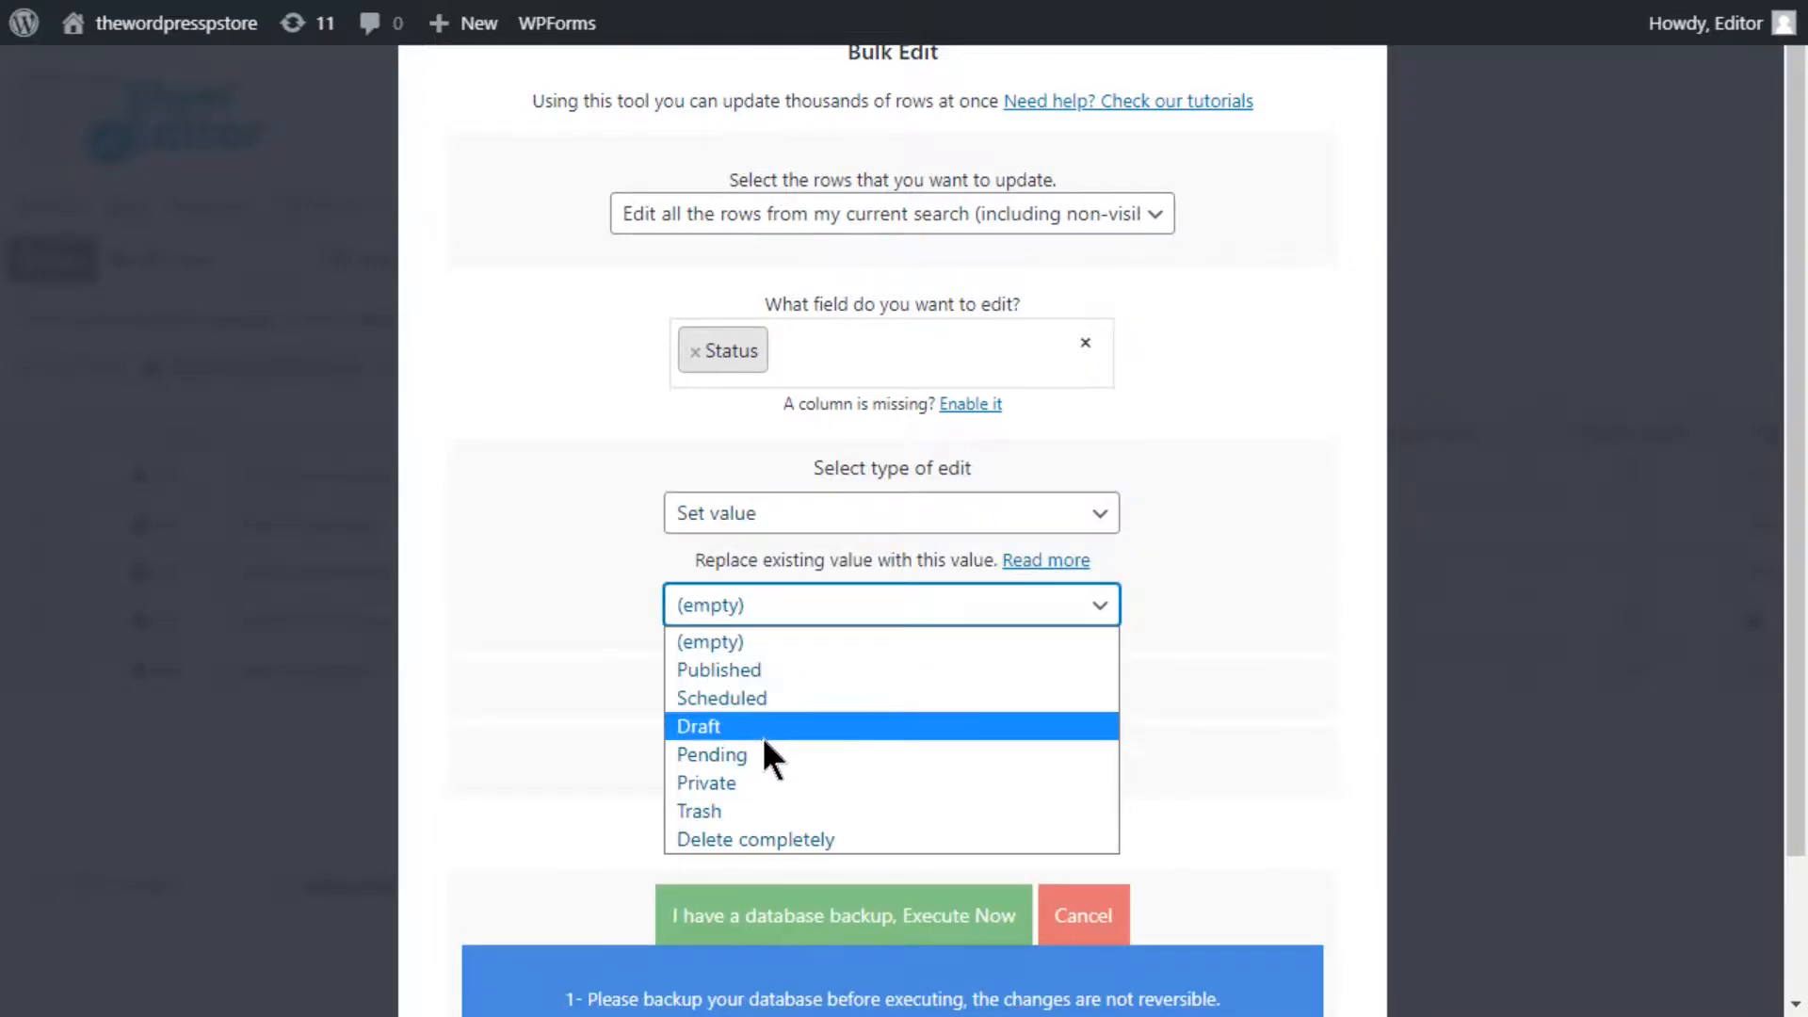
click(761, 809)
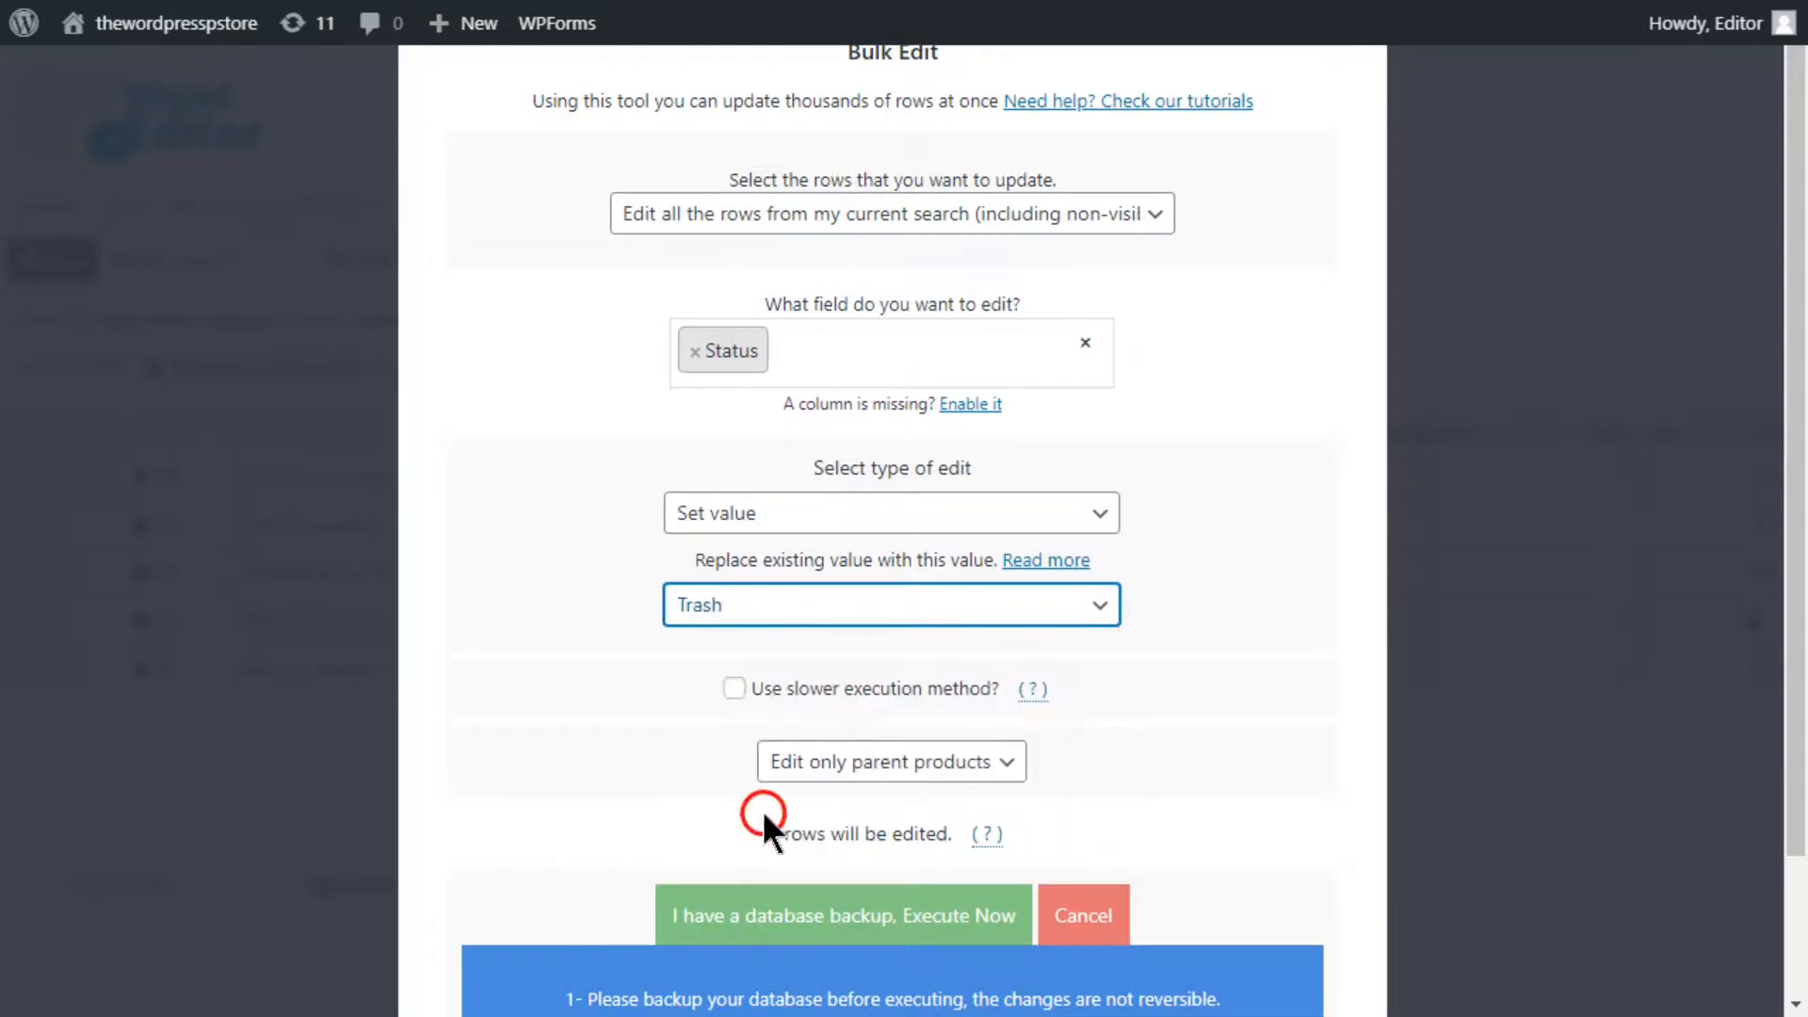
click(765, 896)
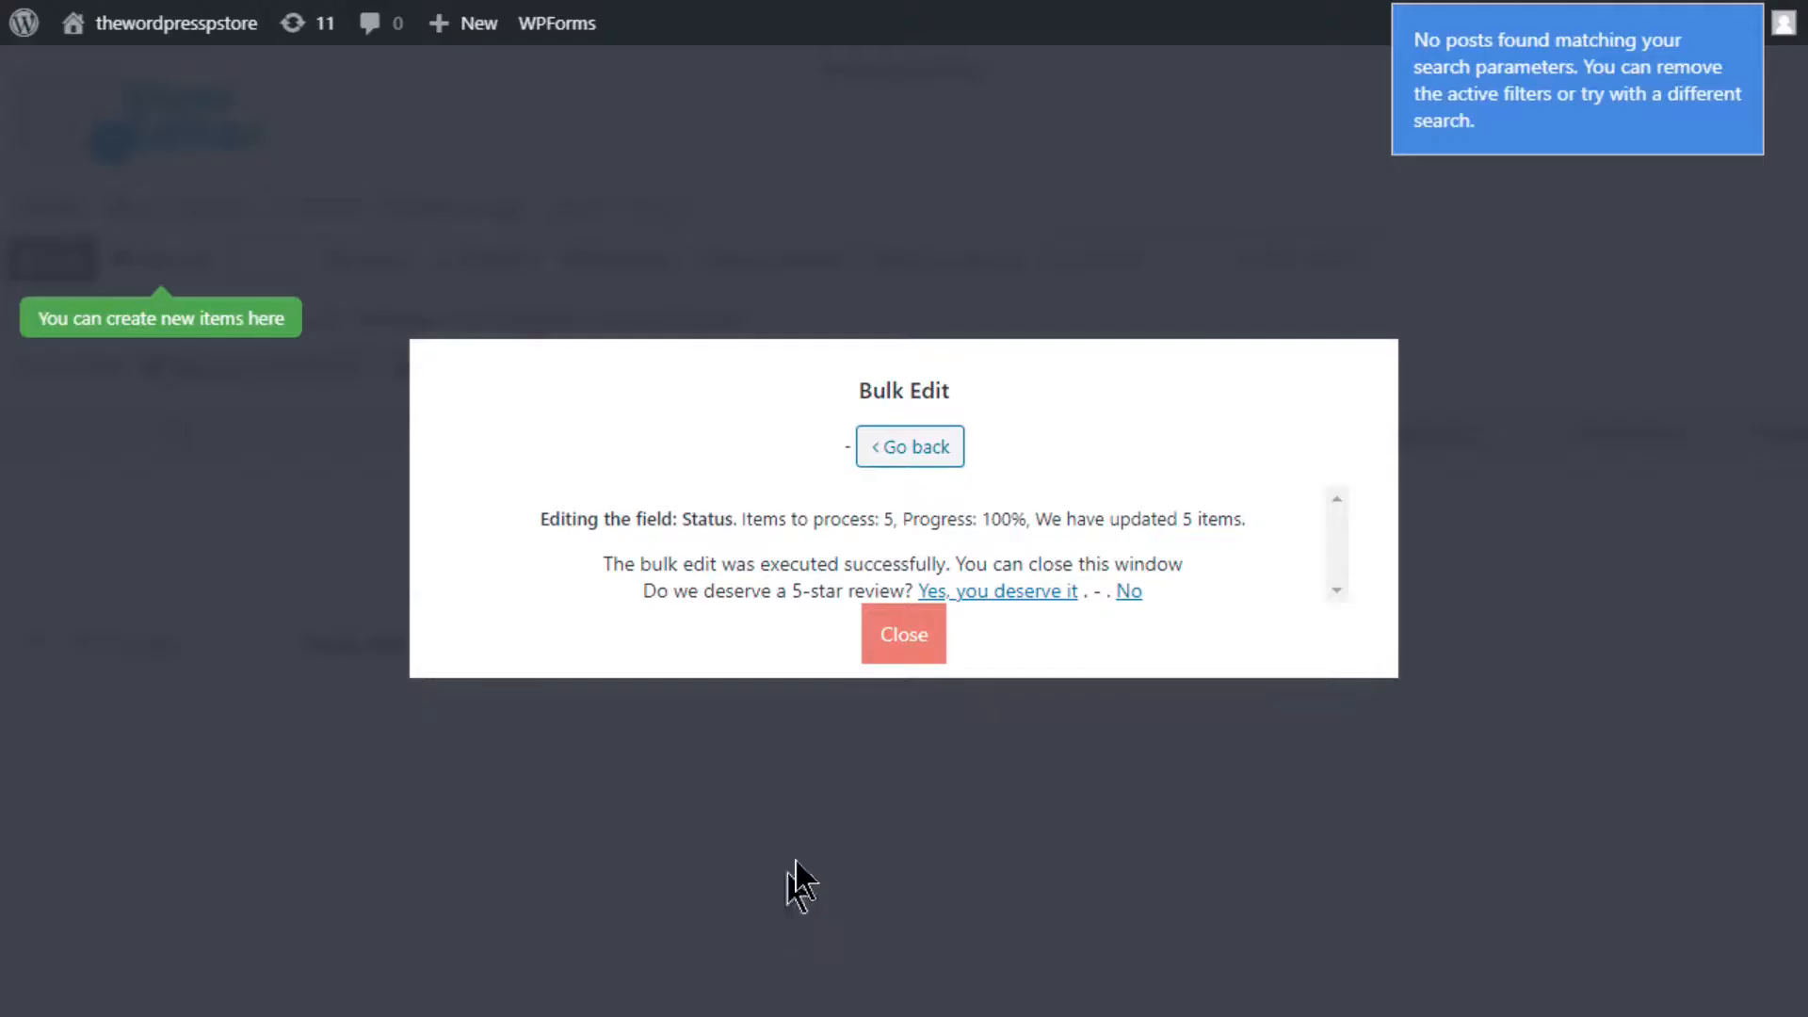
click(901, 634)
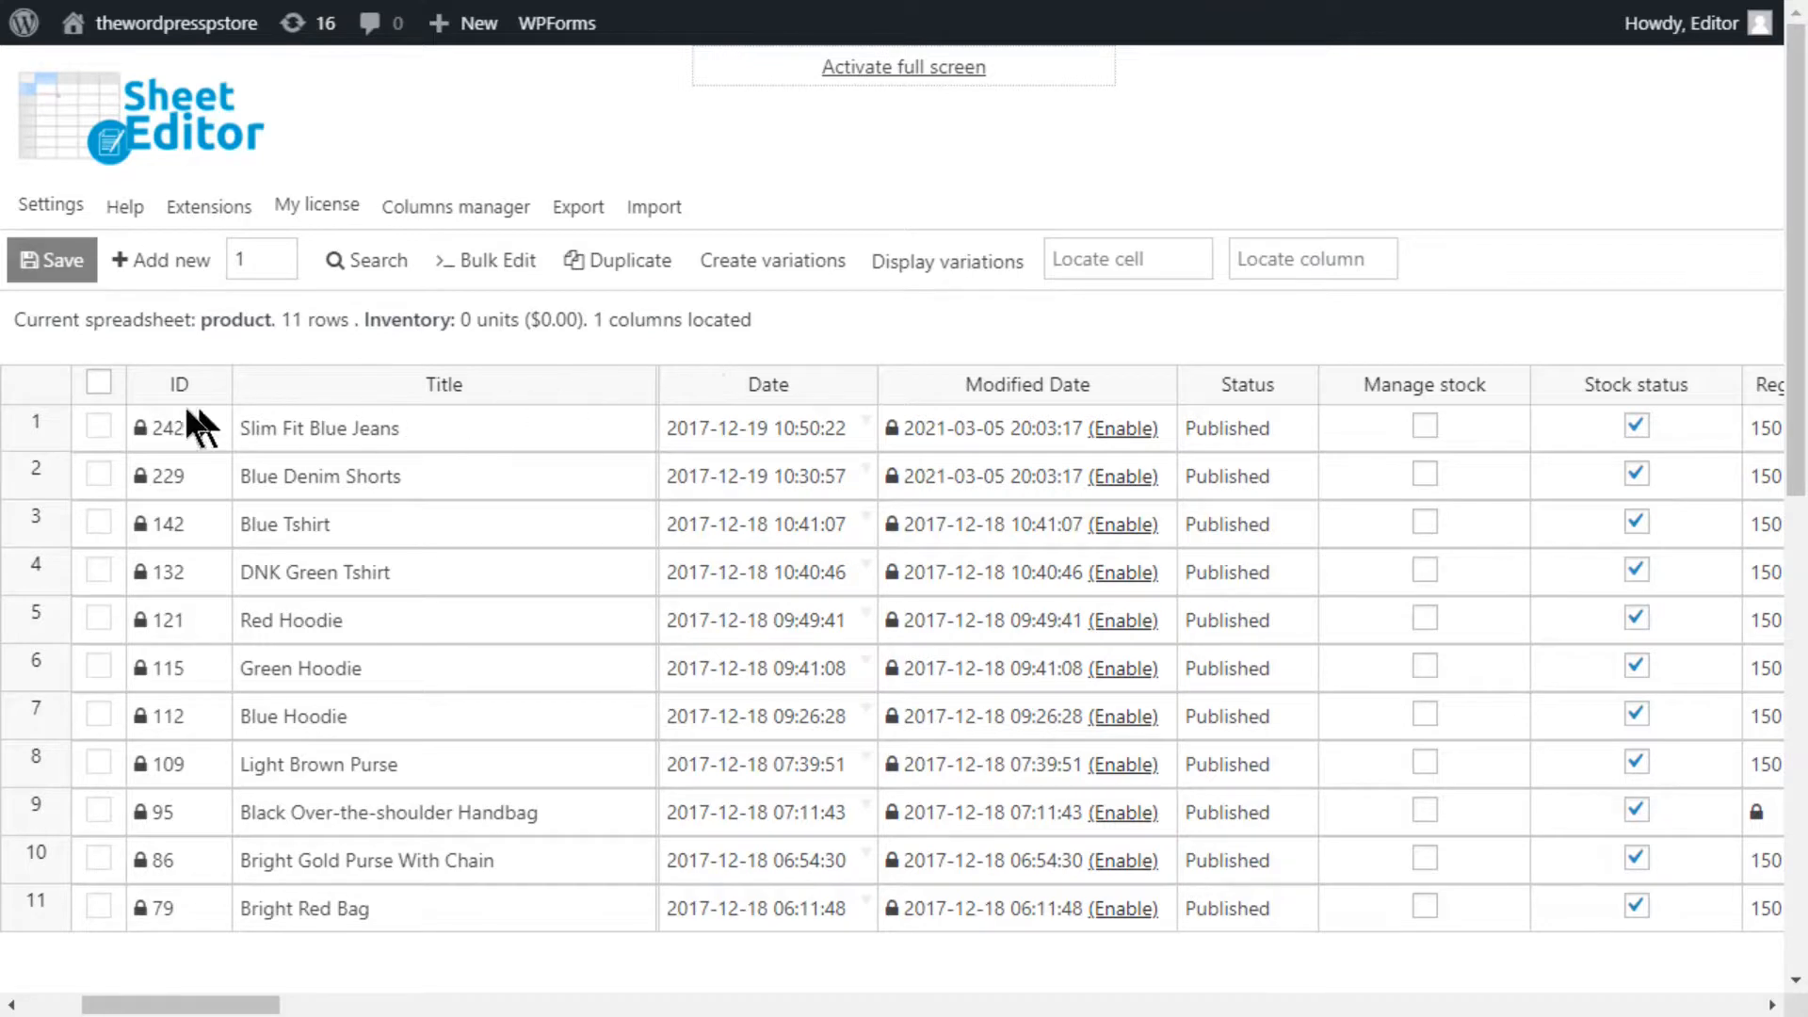
- Select the rows Slim Fit Blue Jeans, Blue Denim Shorts, Blue Tshirt and DNK Green Tshirt in the spreadsheet
click(99, 426)
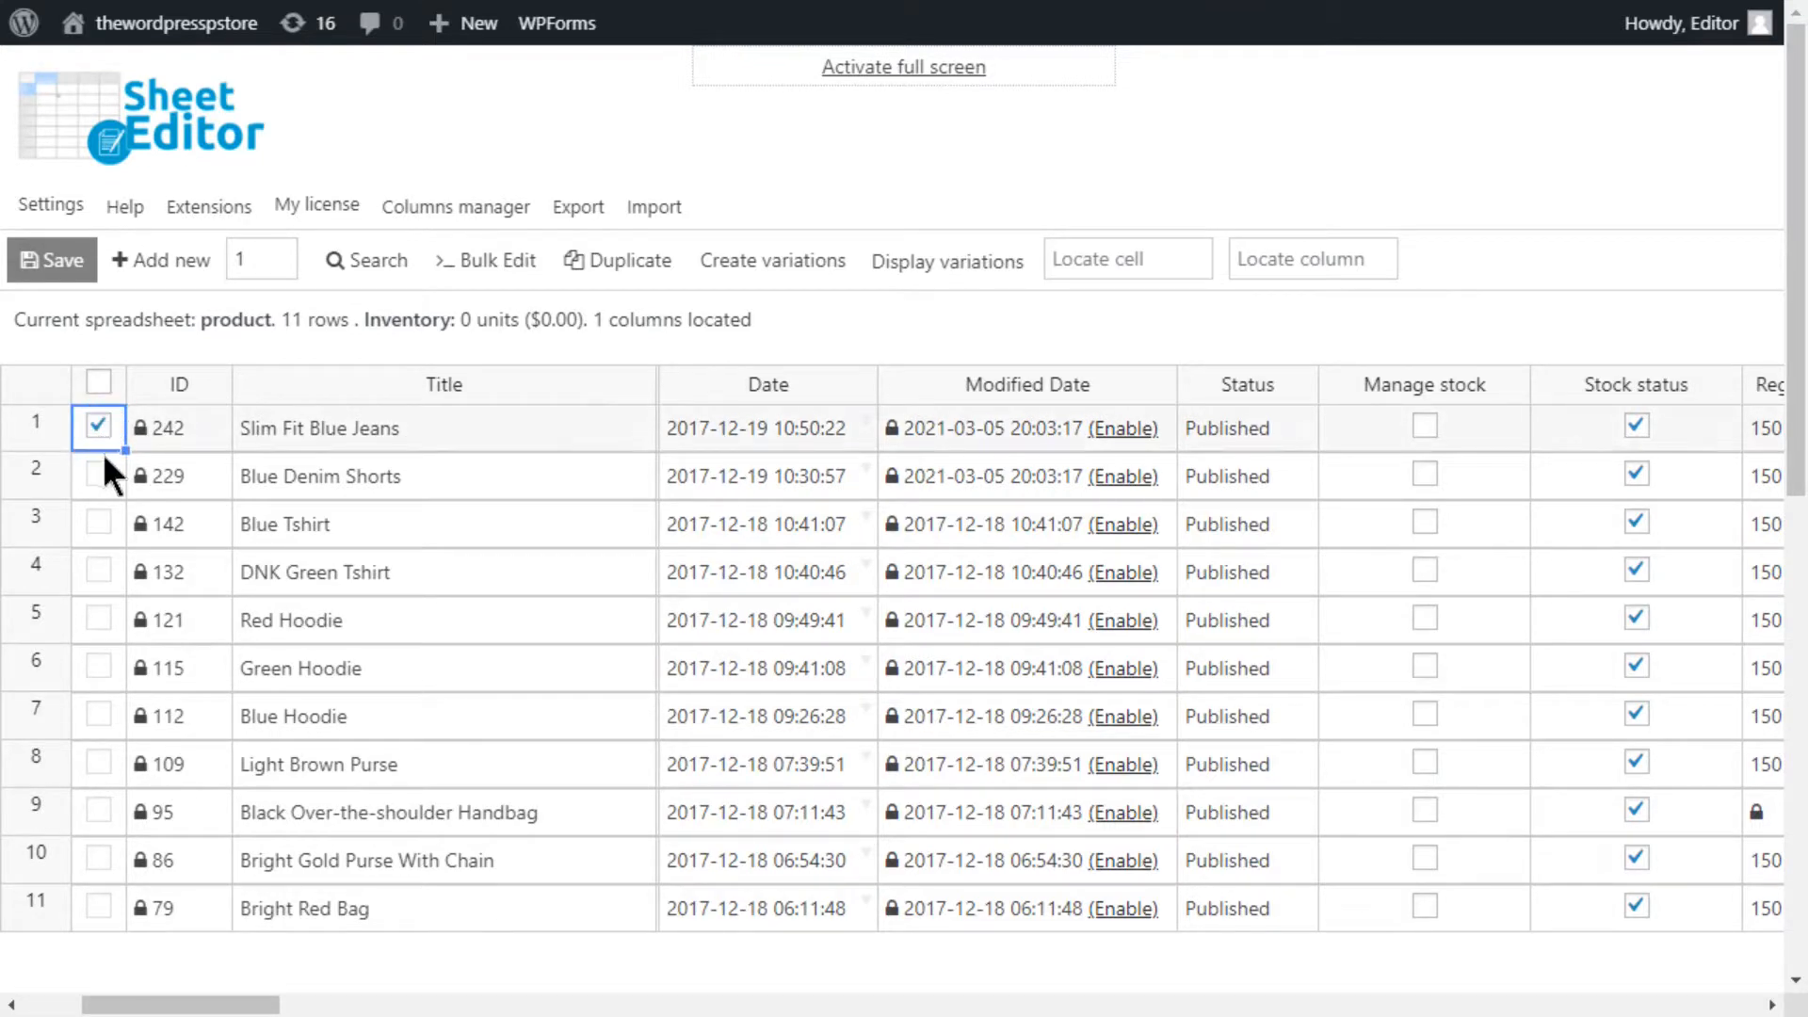
click(99, 474)
click(100, 527)
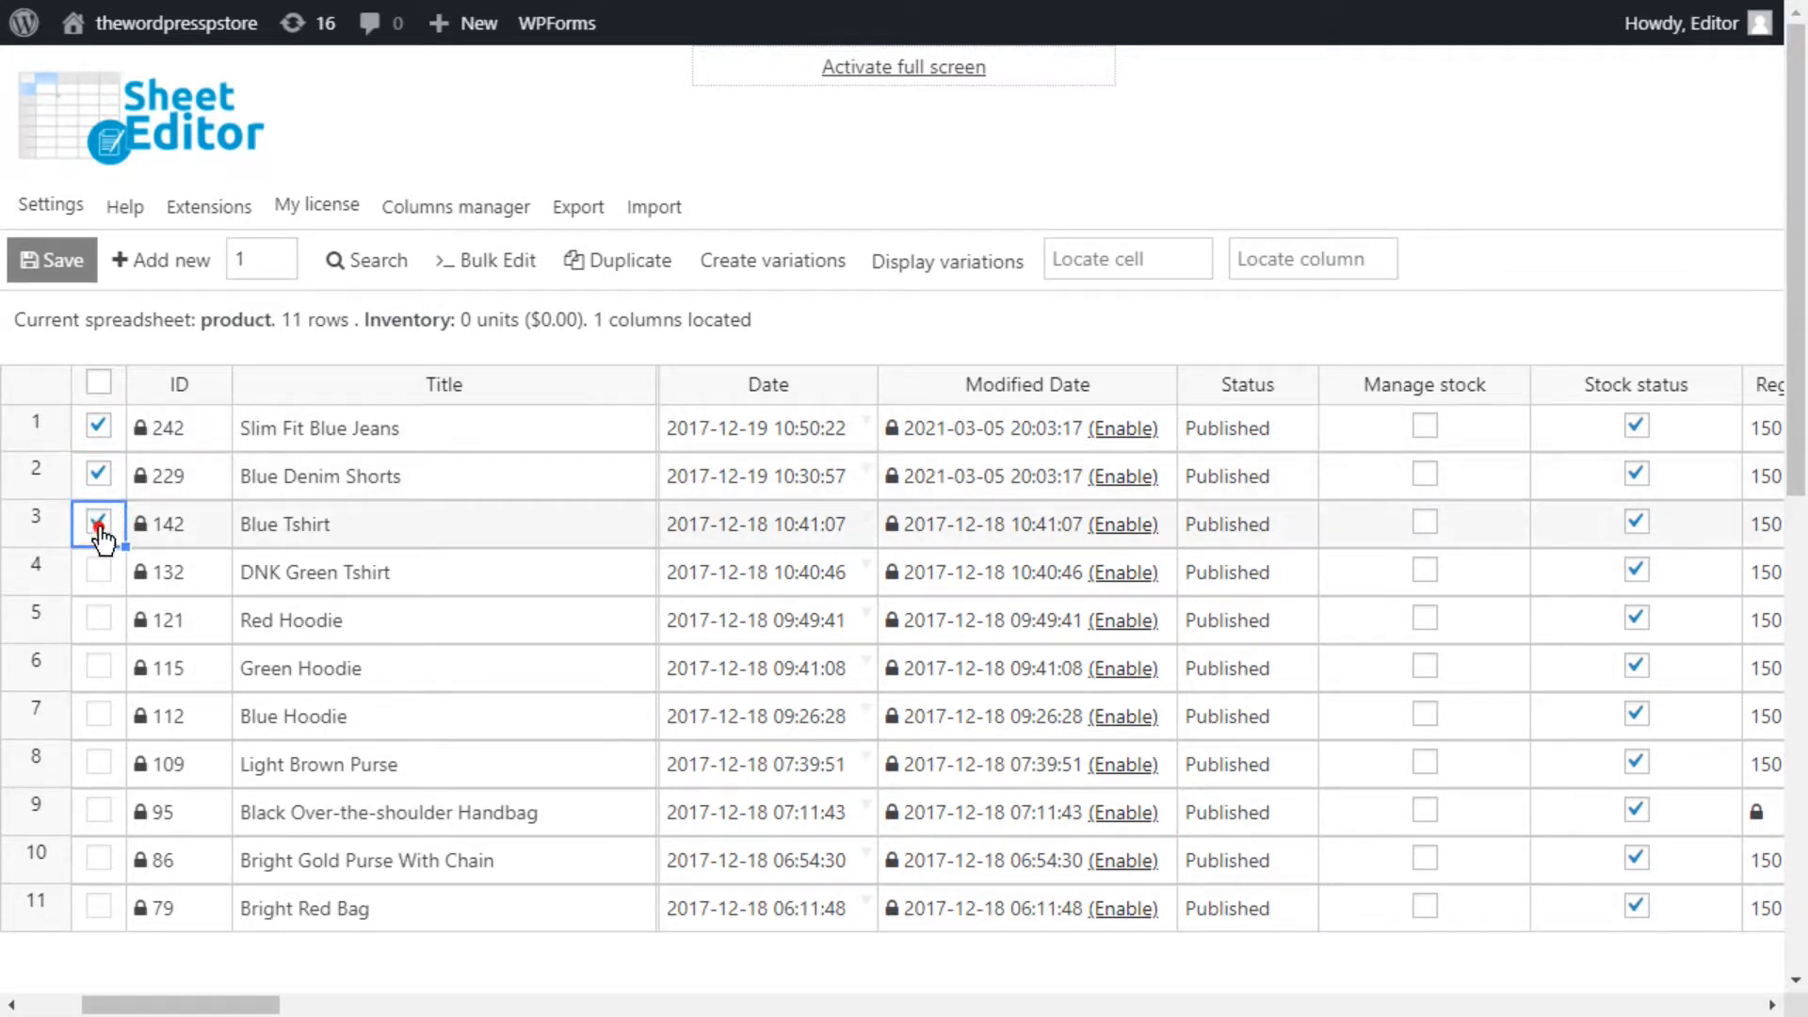
click(97, 576)
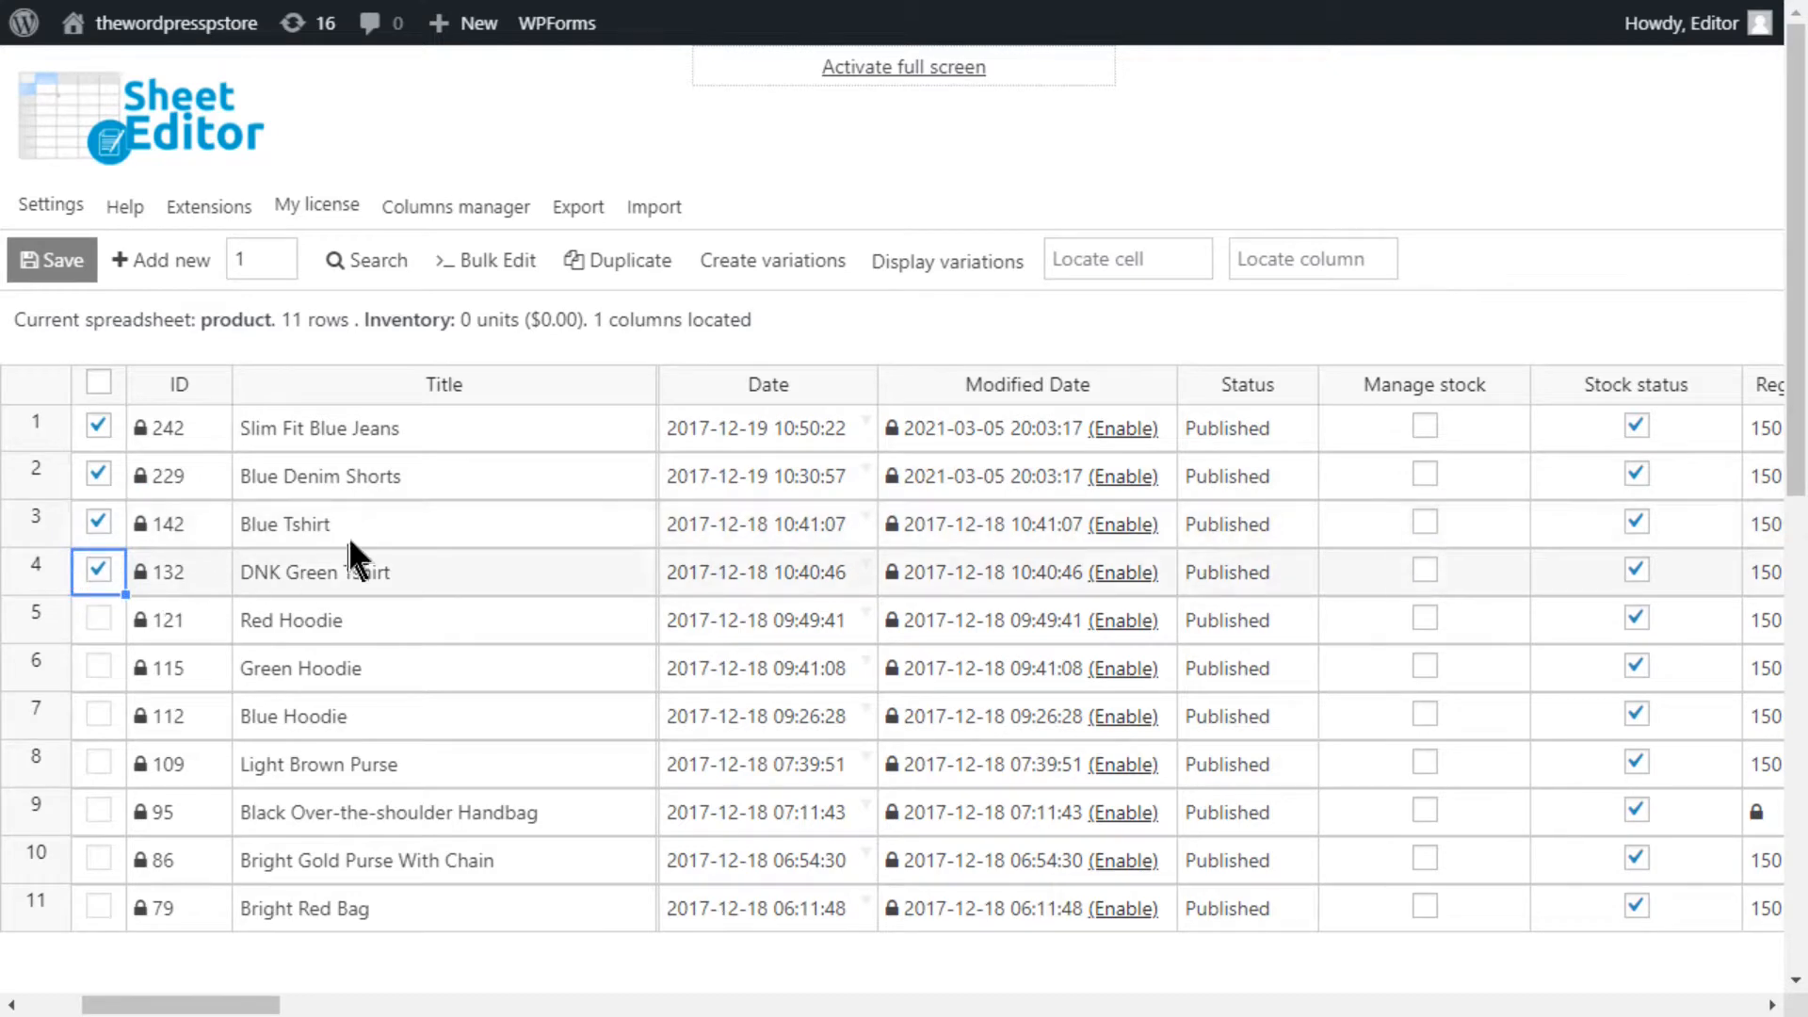
- Set up a bulk edit of the Status field for the manually selected rows
click(514, 269)
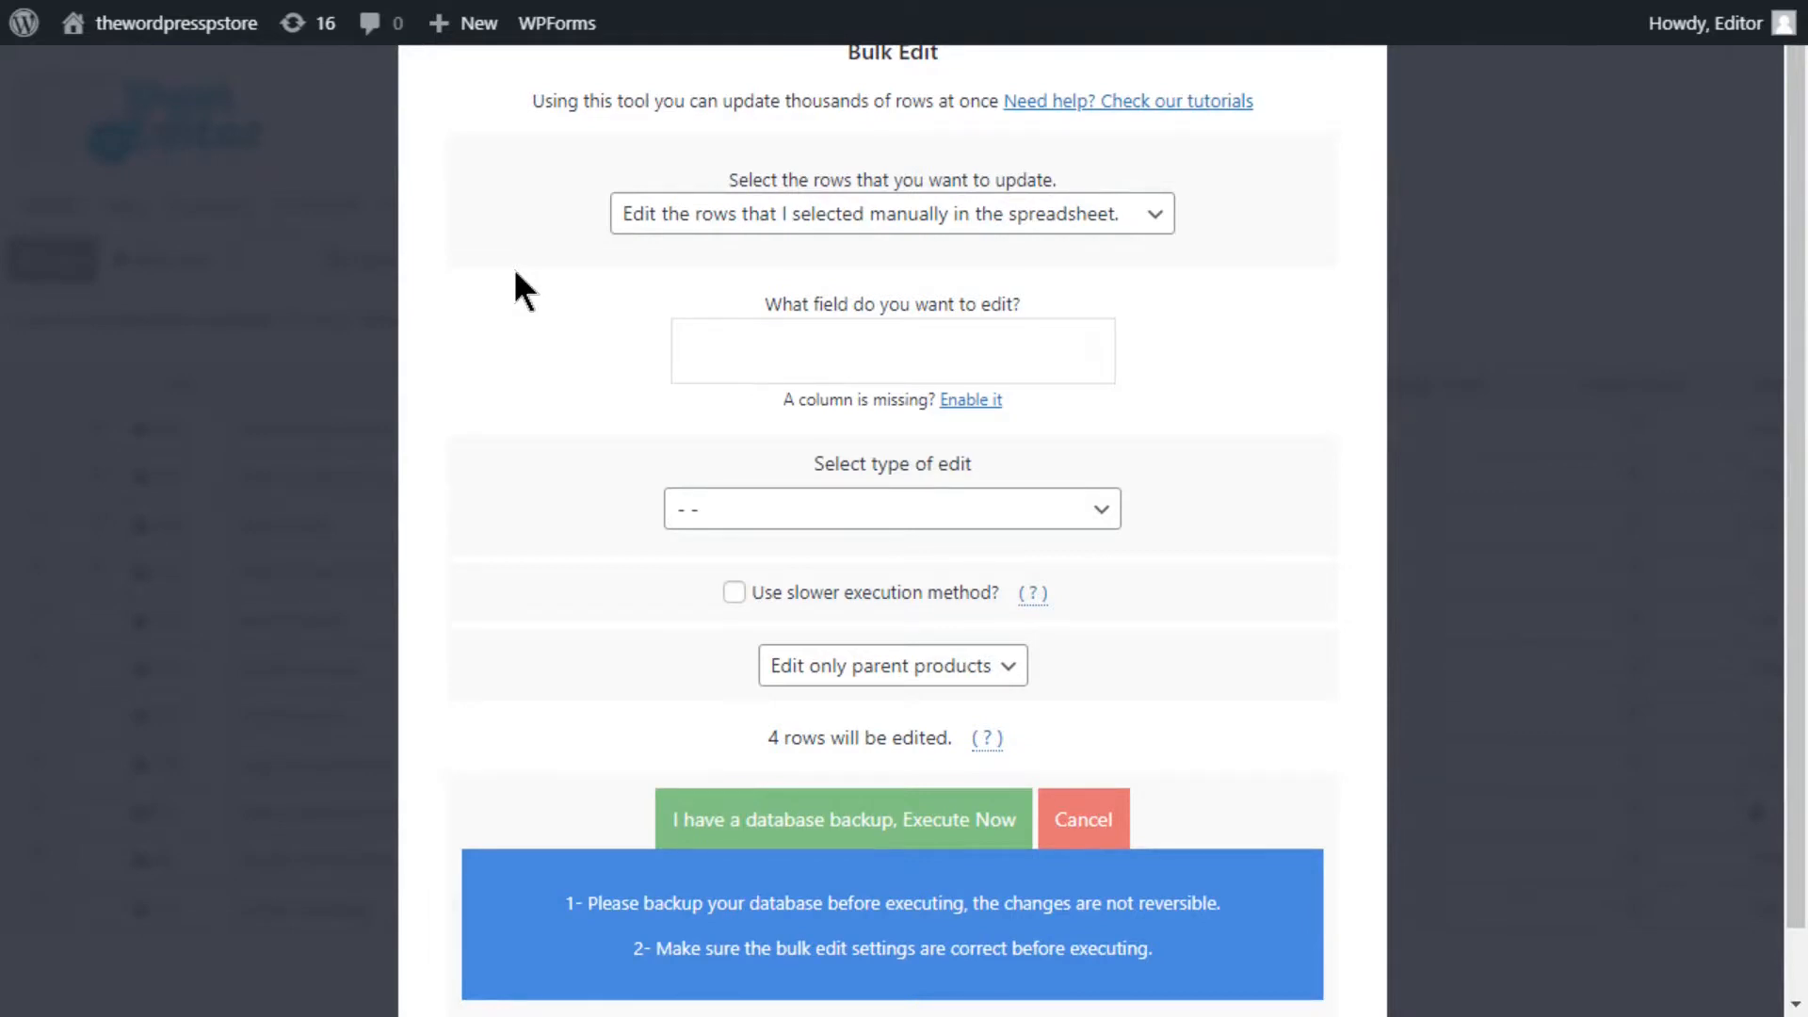
click(768, 350)
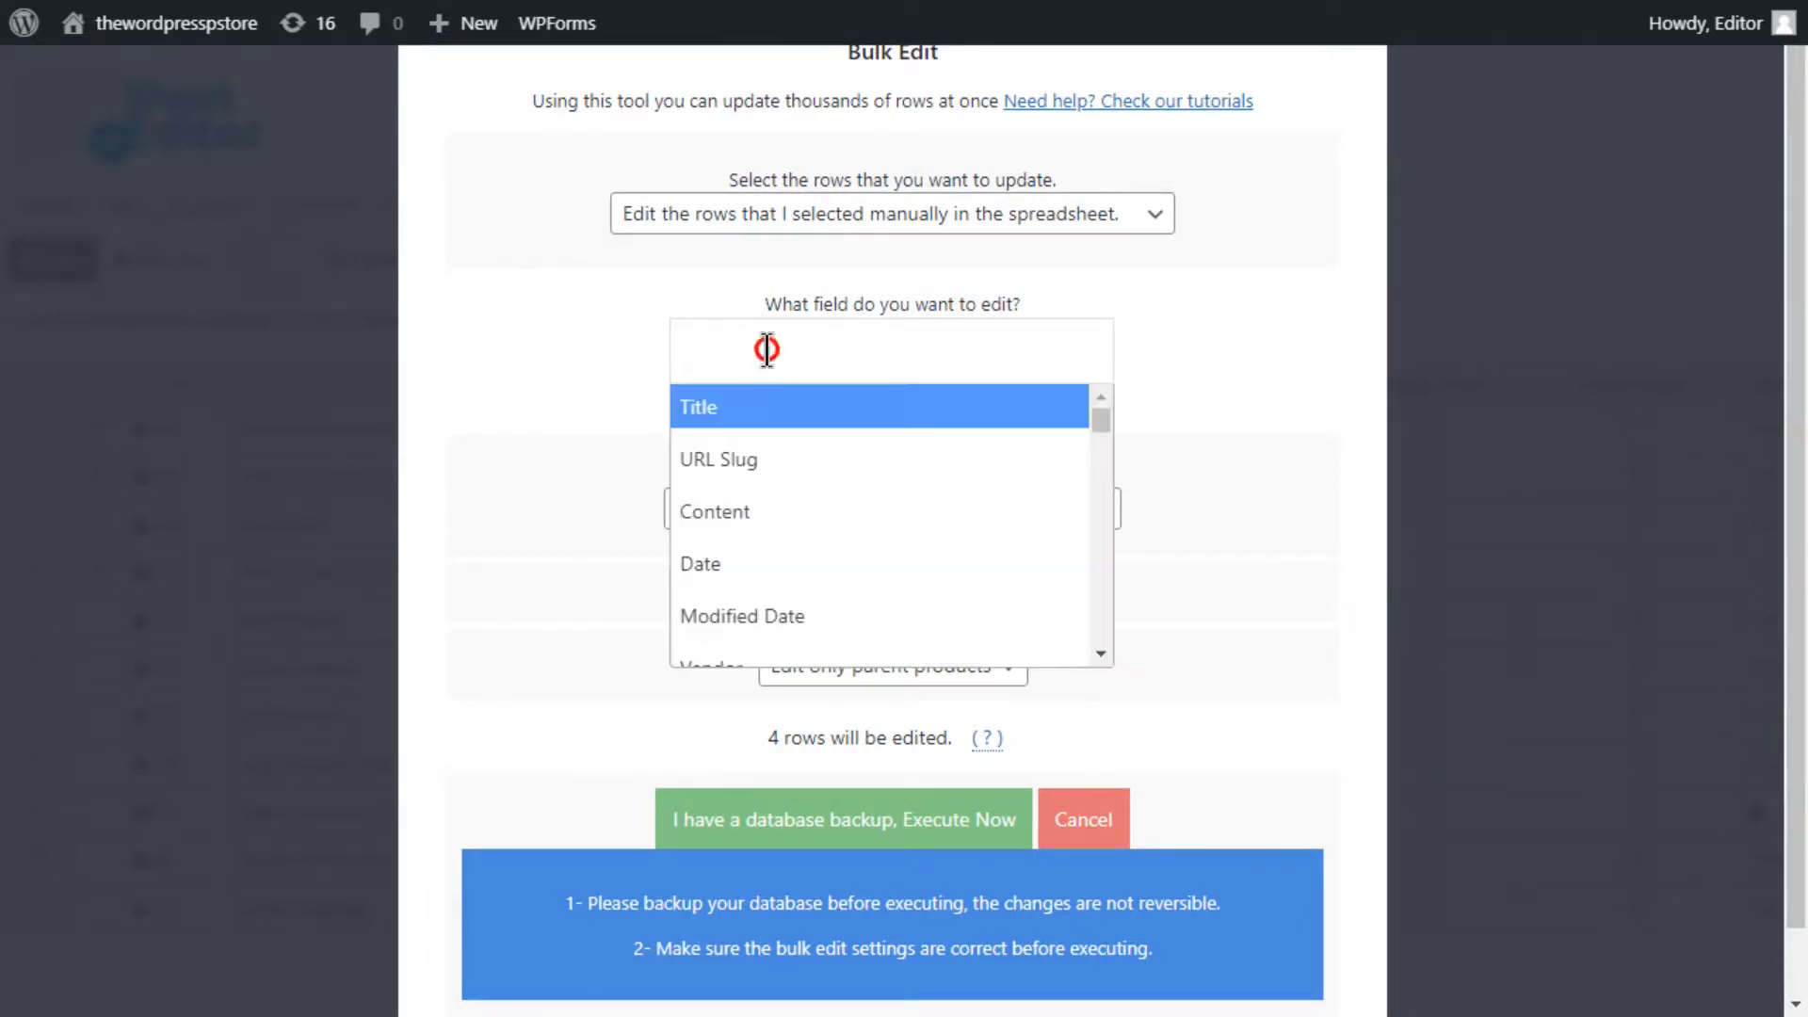
text(statu)
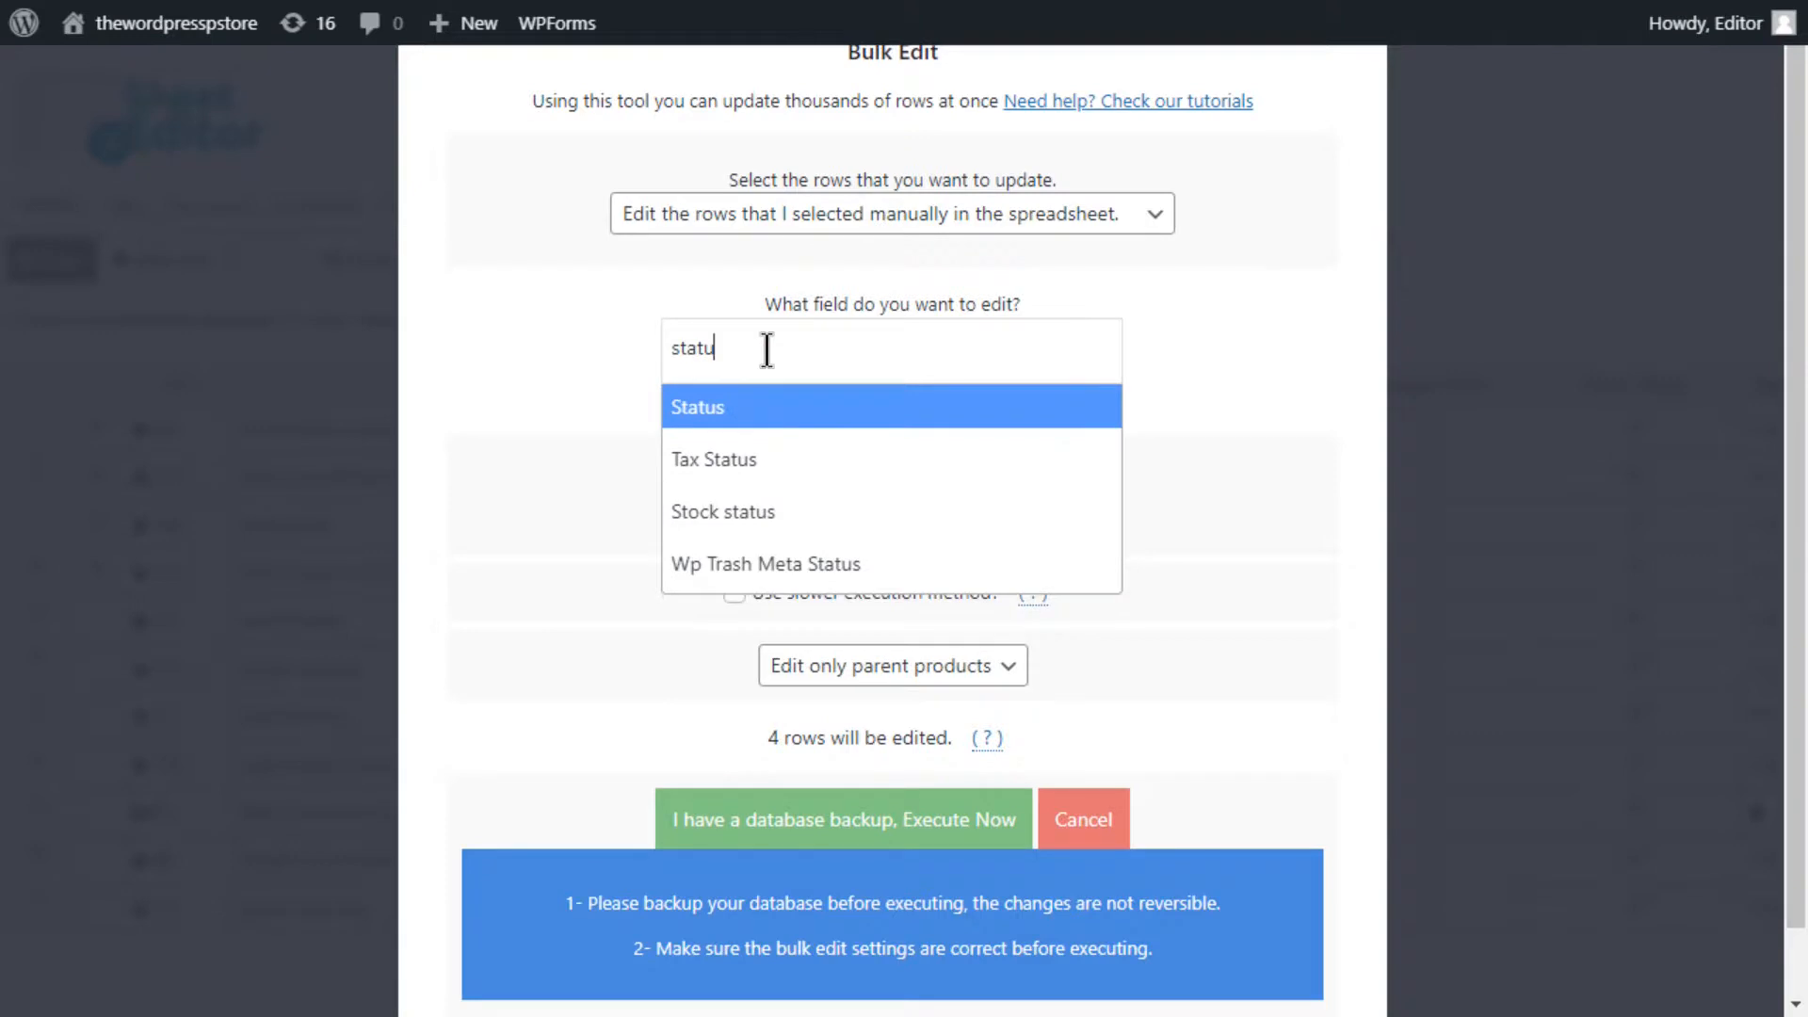
click(779, 407)
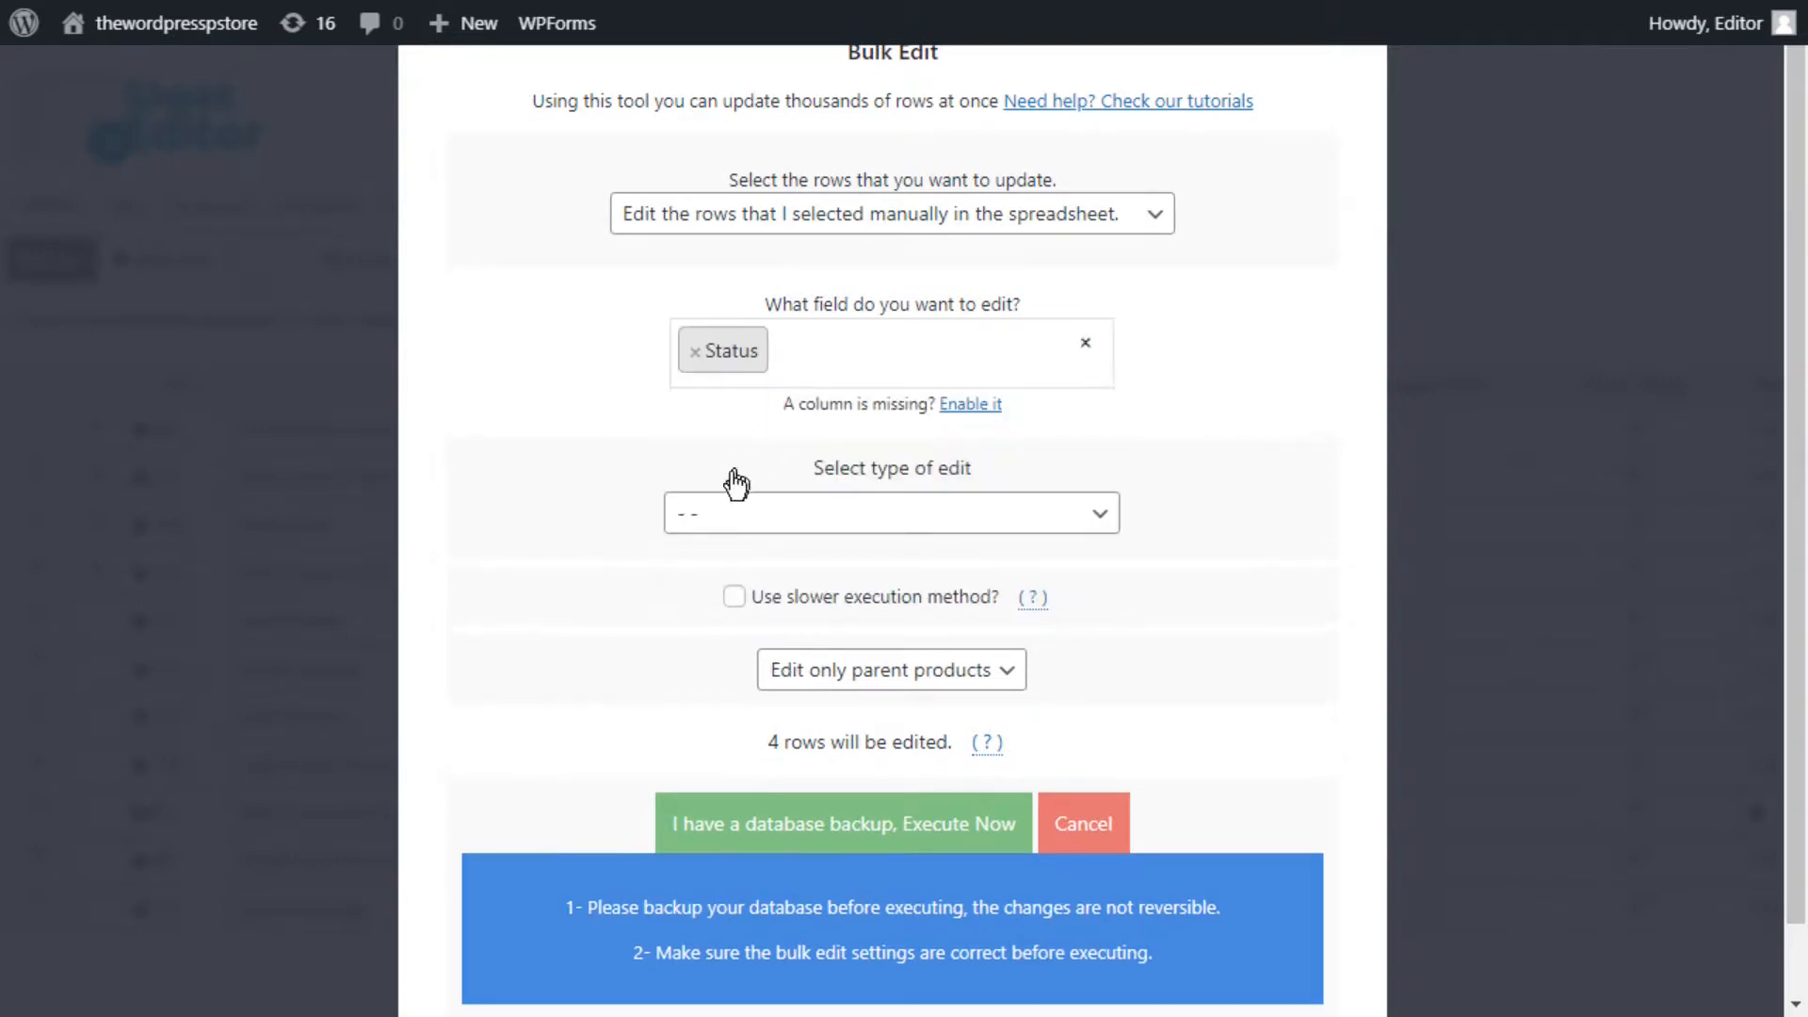
- Set the Status value to Delete completely for the selected products, execute the bulk edit and close its window
click(712, 507)
click(804, 582)
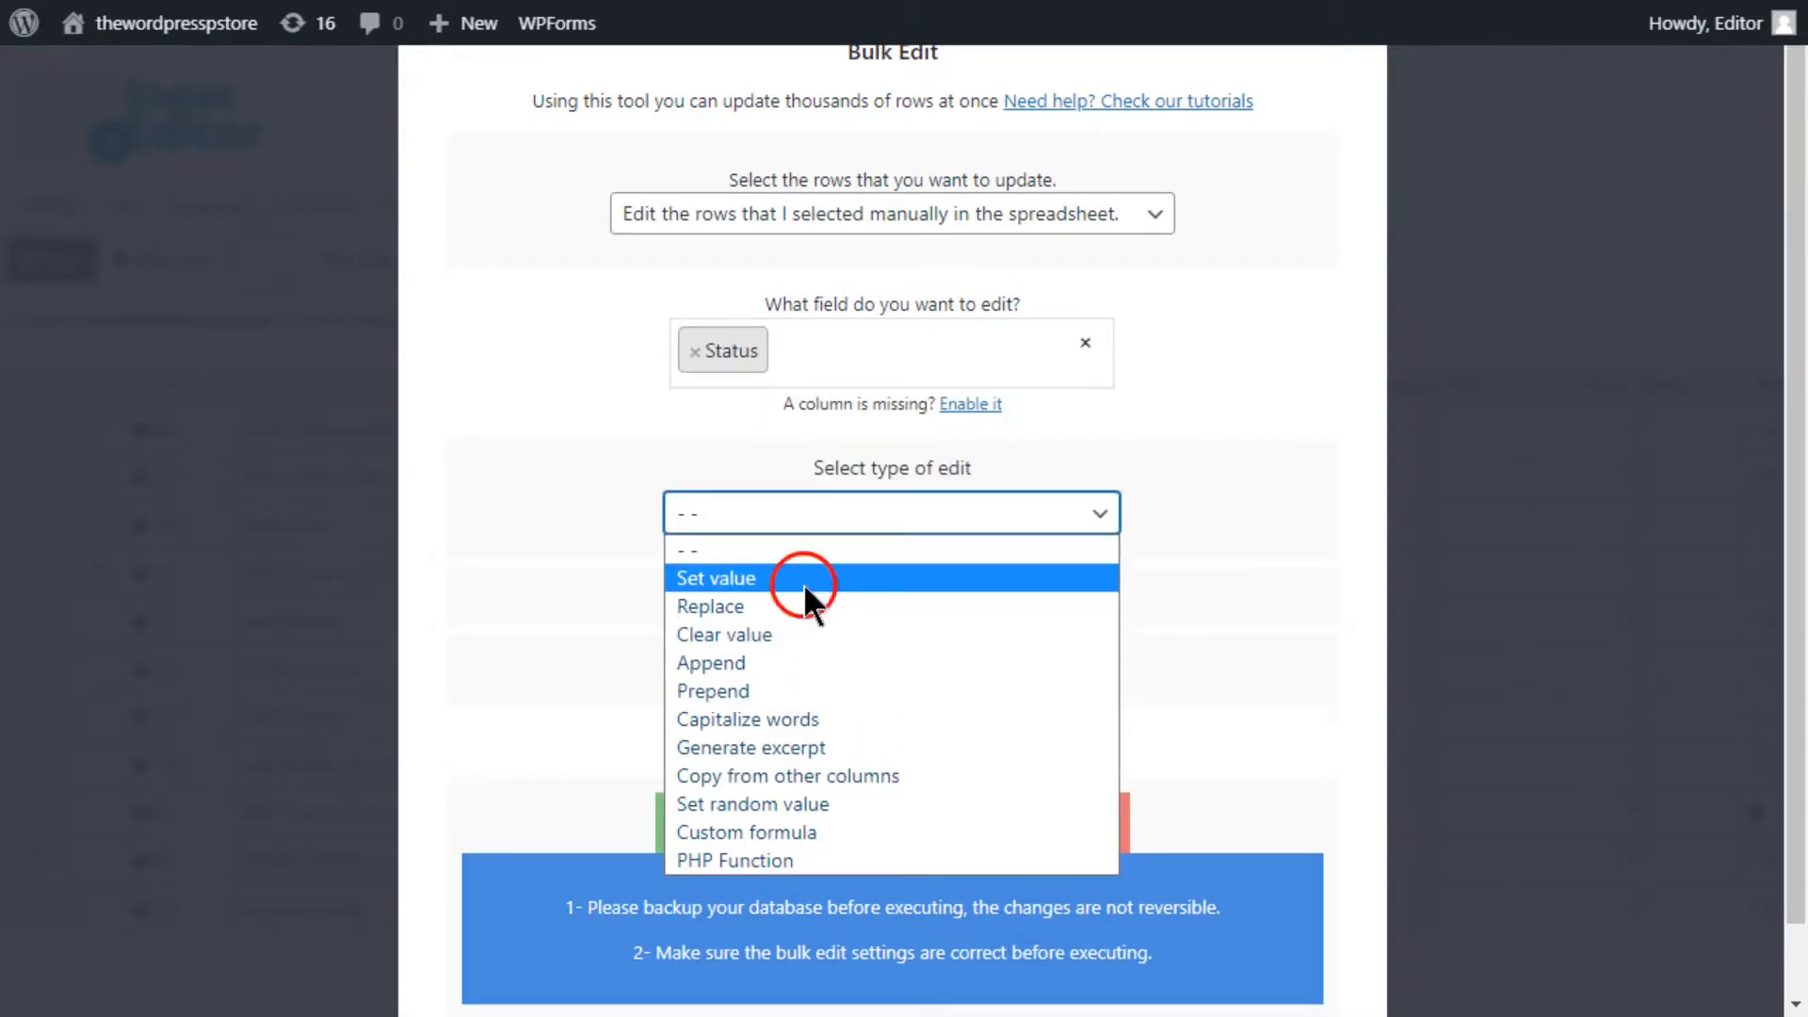
click(806, 610)
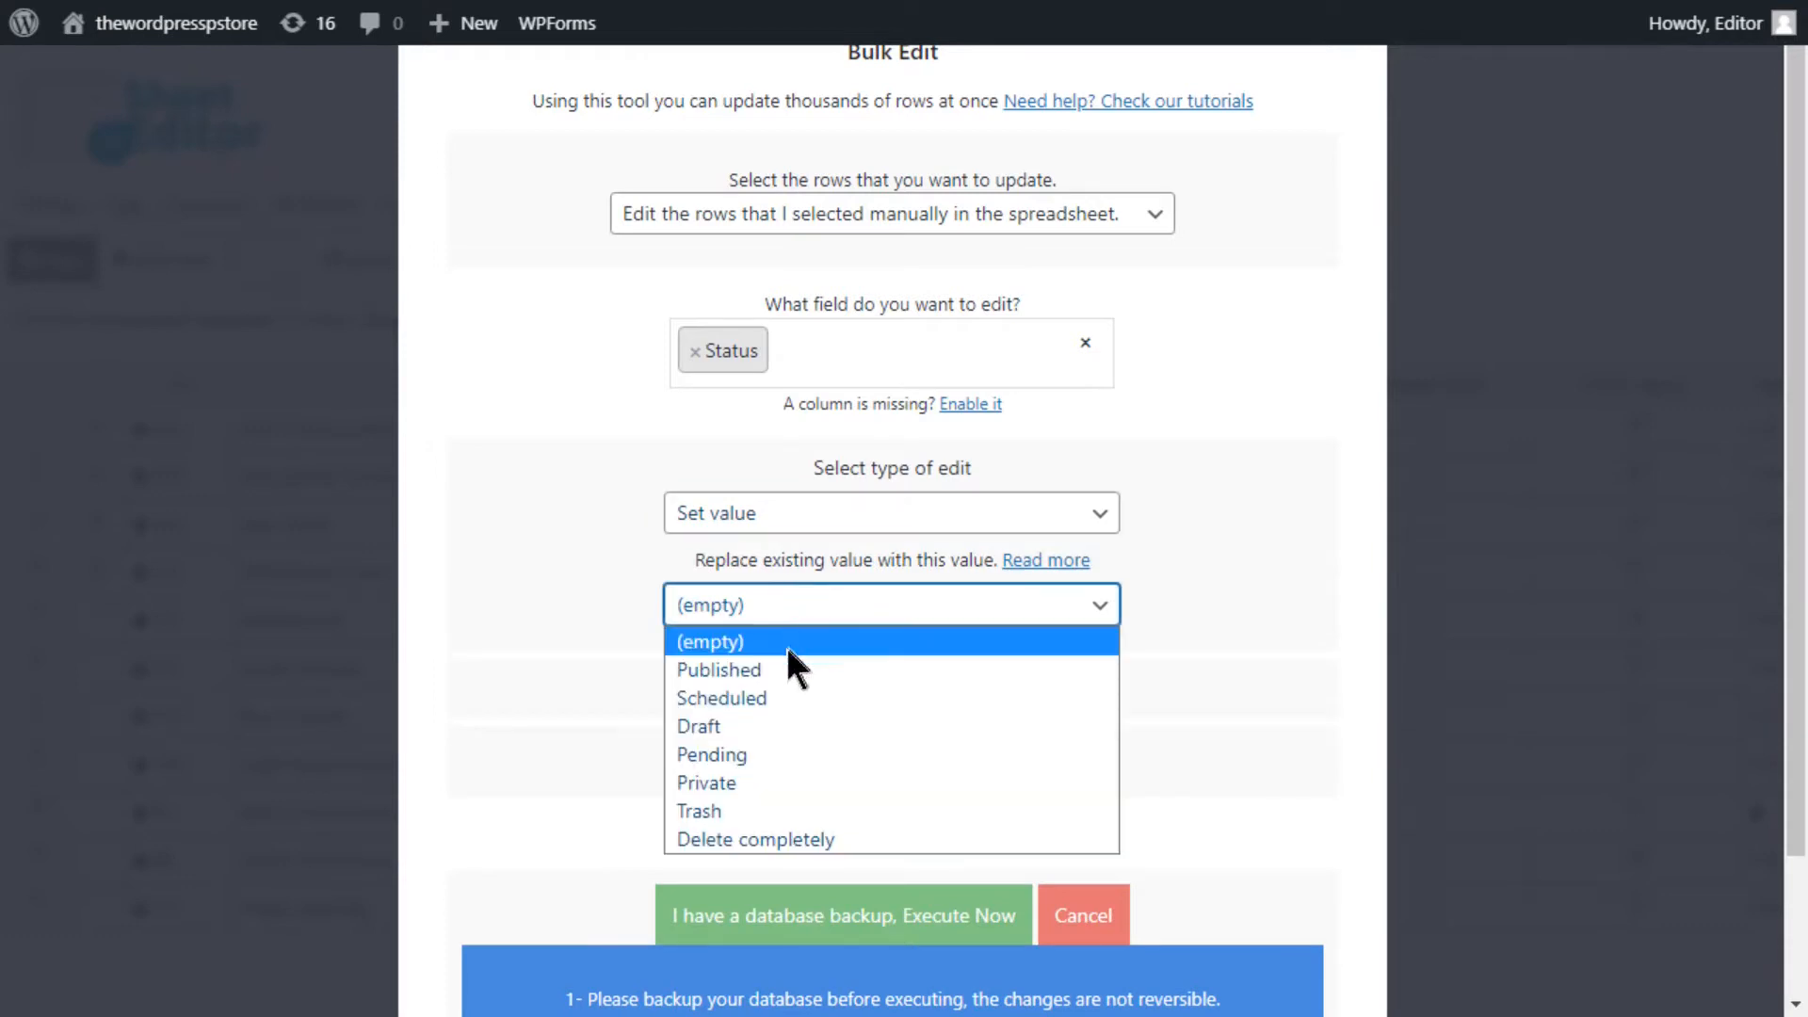
click(799, 841)
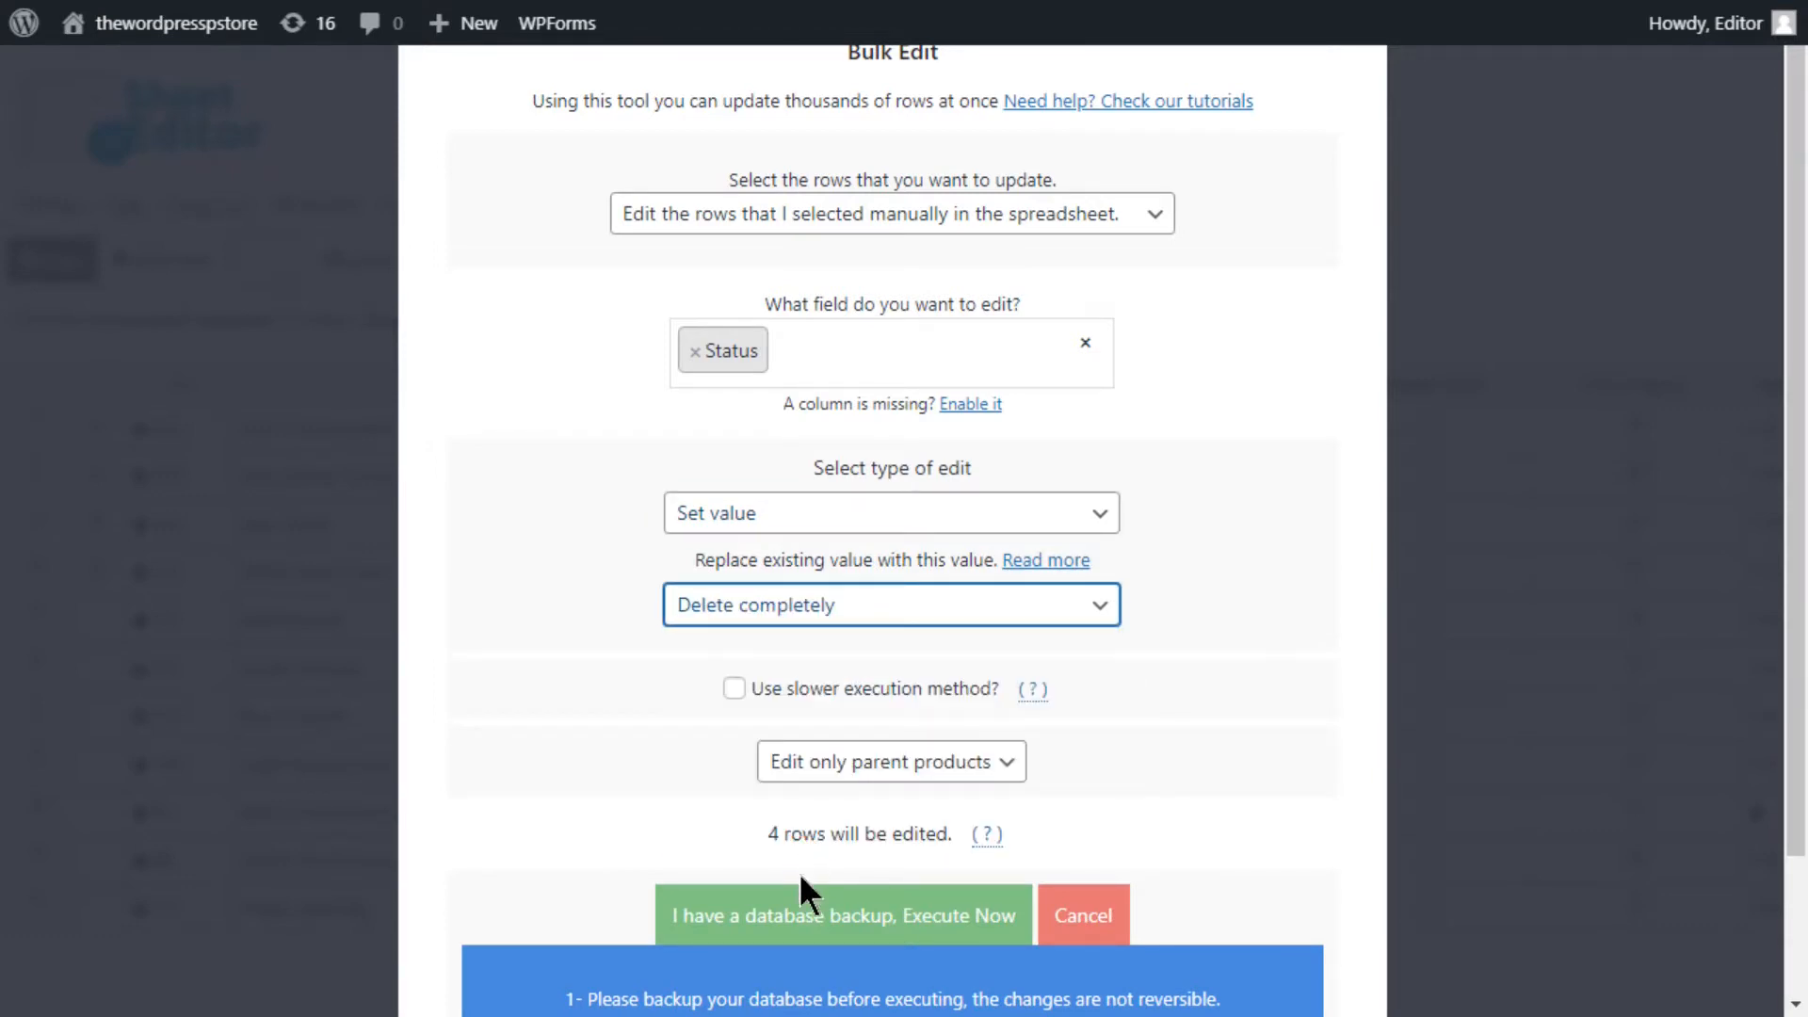
click(791, 905)
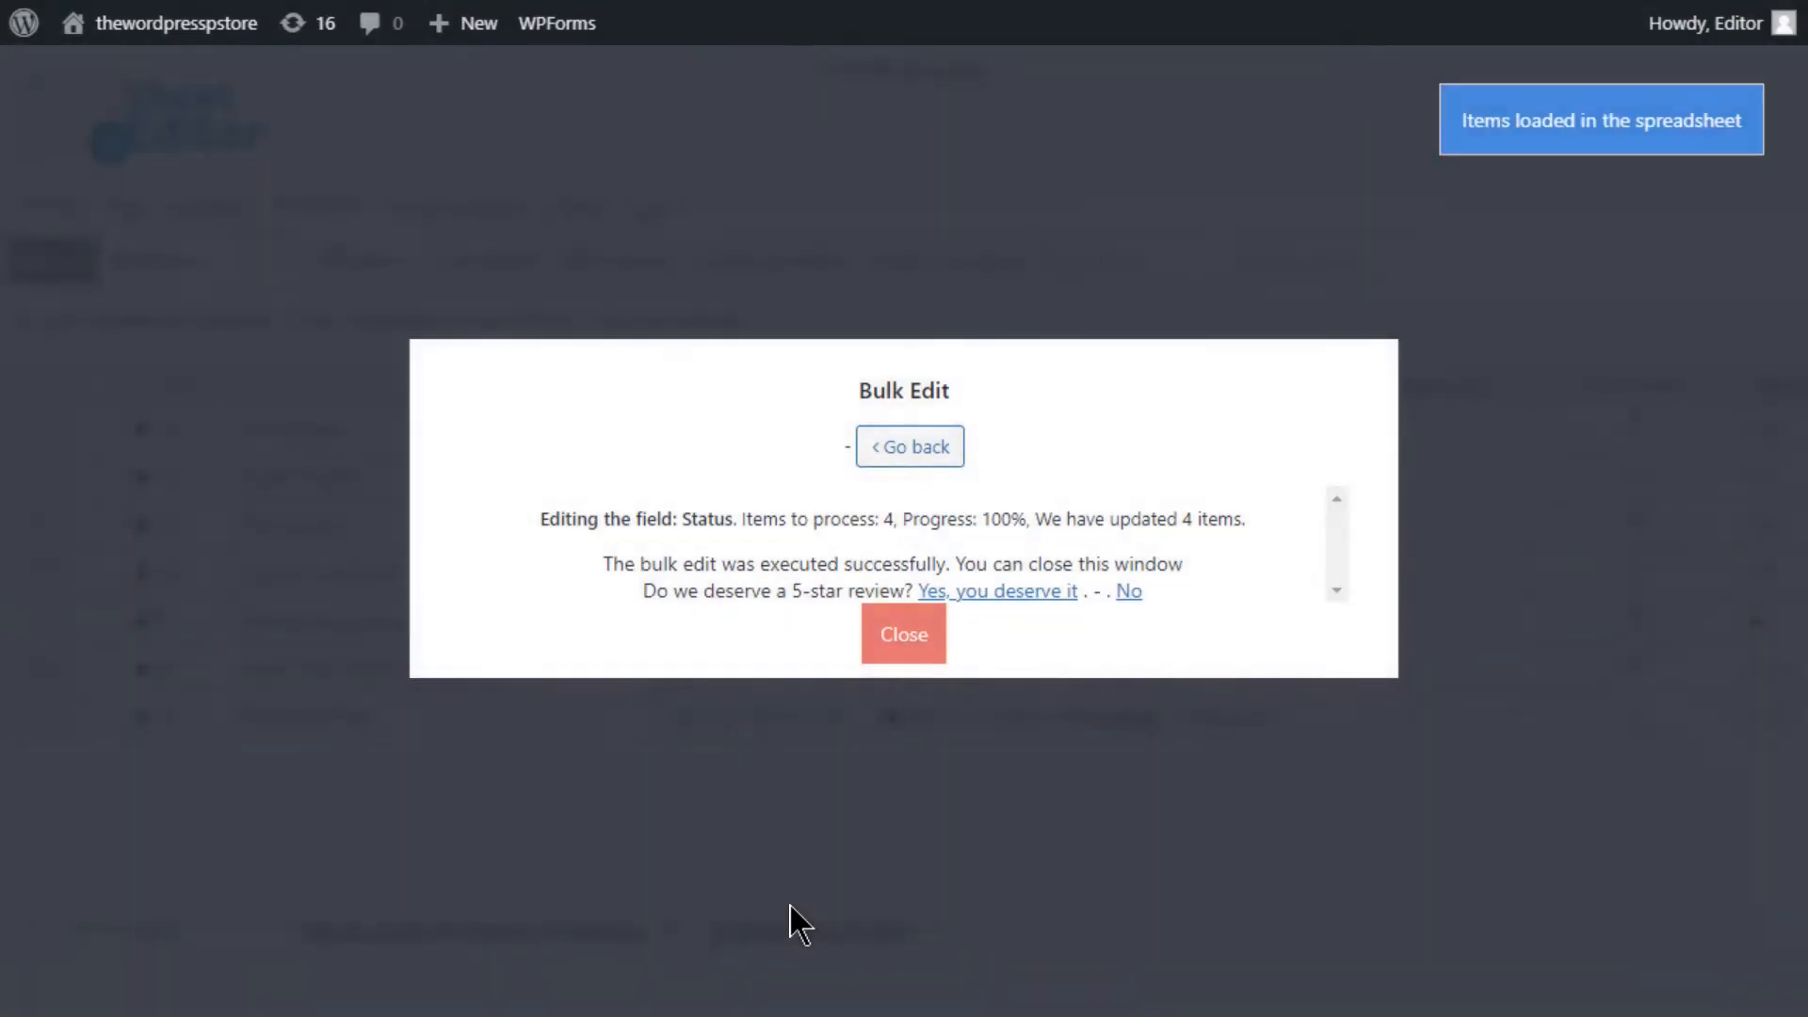
click(912, 647)
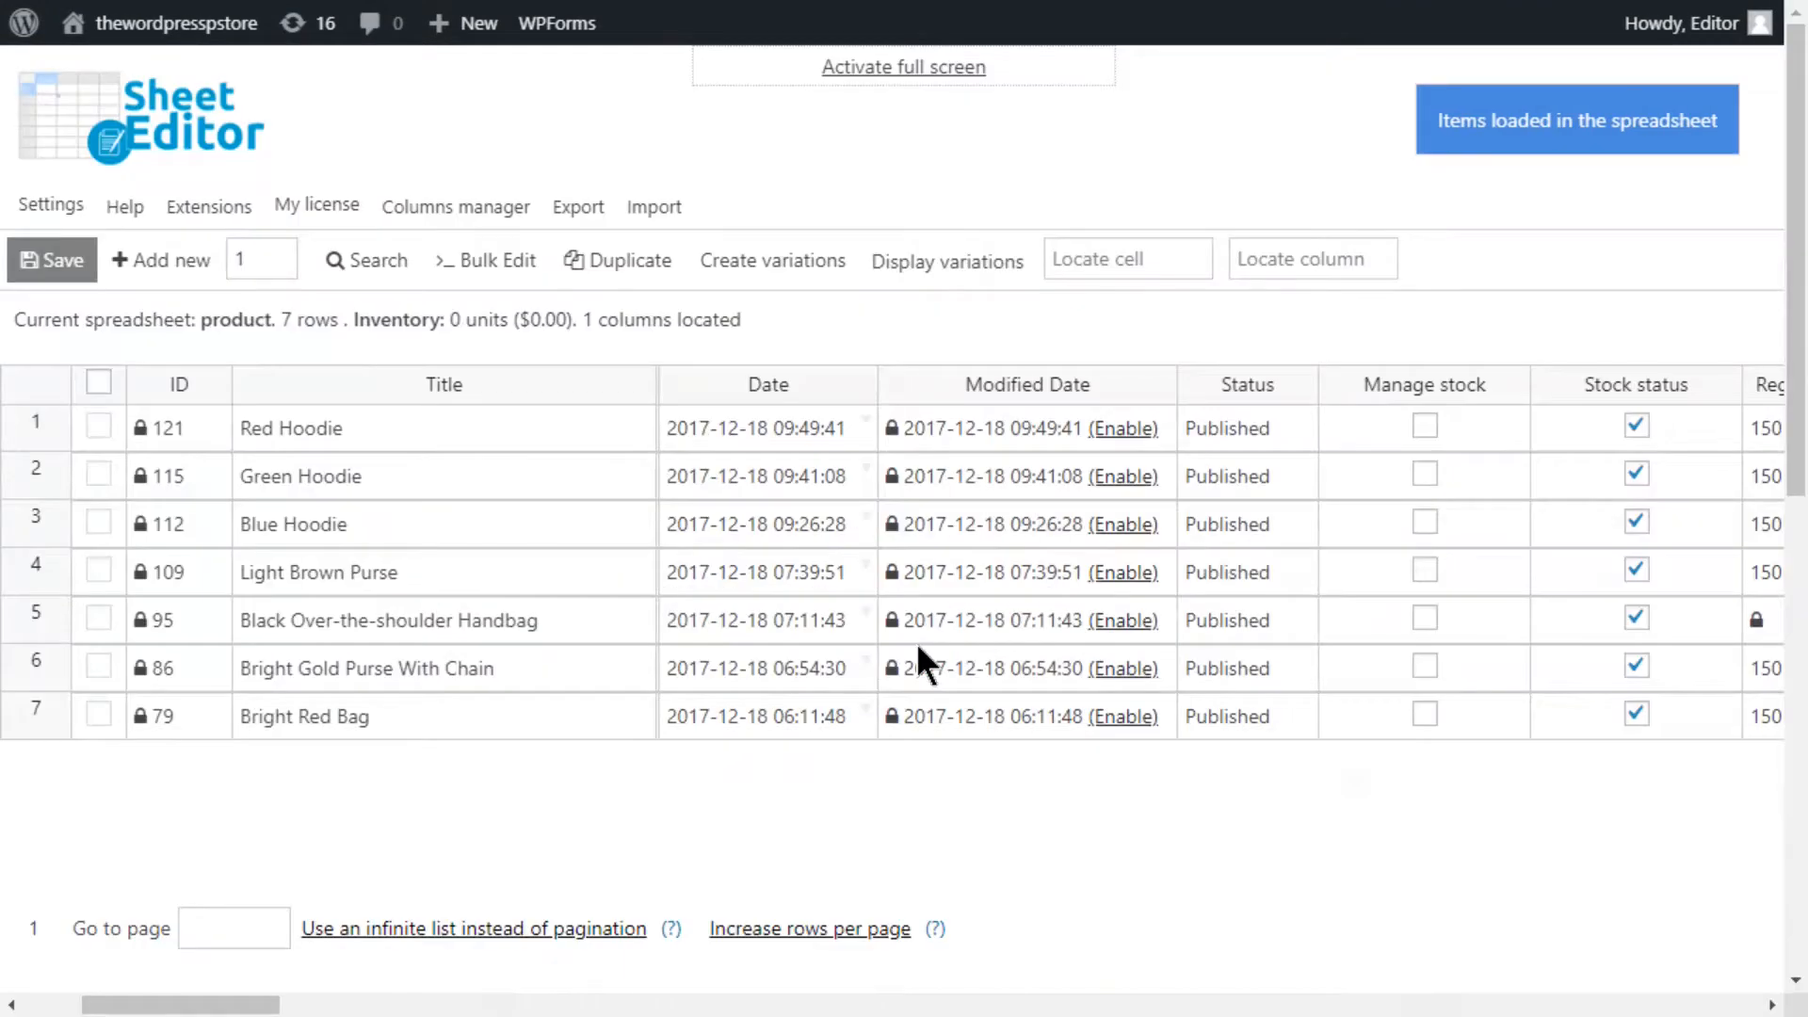